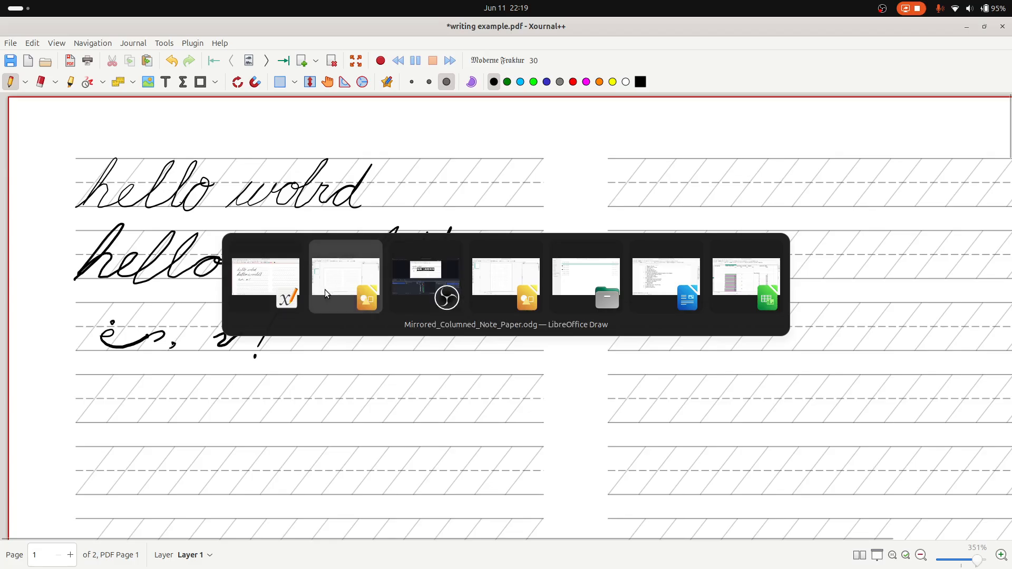
Switch to the Example_Paper.odg drawing in LibreOffice Draw.
left_click(508, 284)
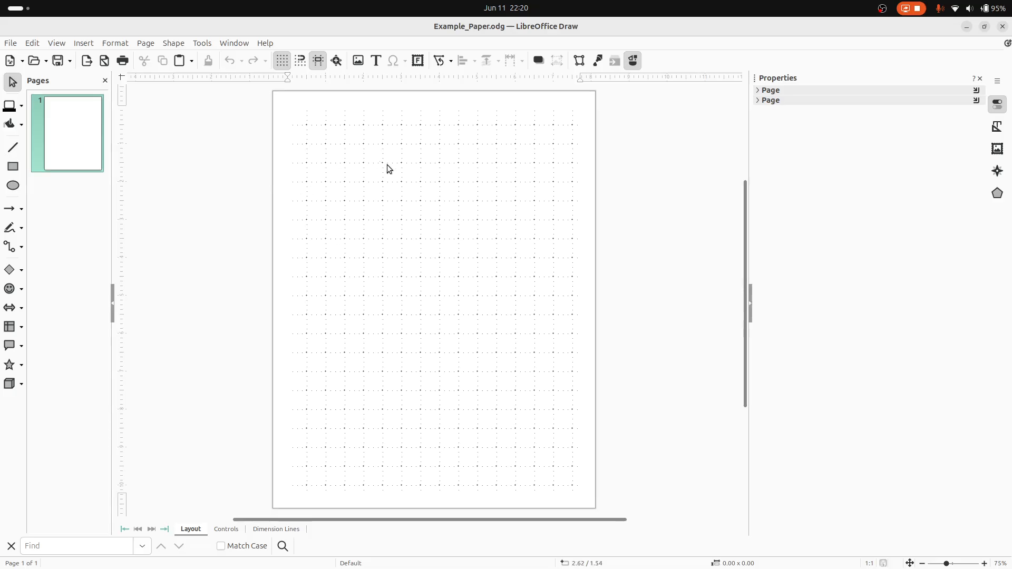
scroll(388, 167, "up", 1)
scroll(389, 167, "down", 1)
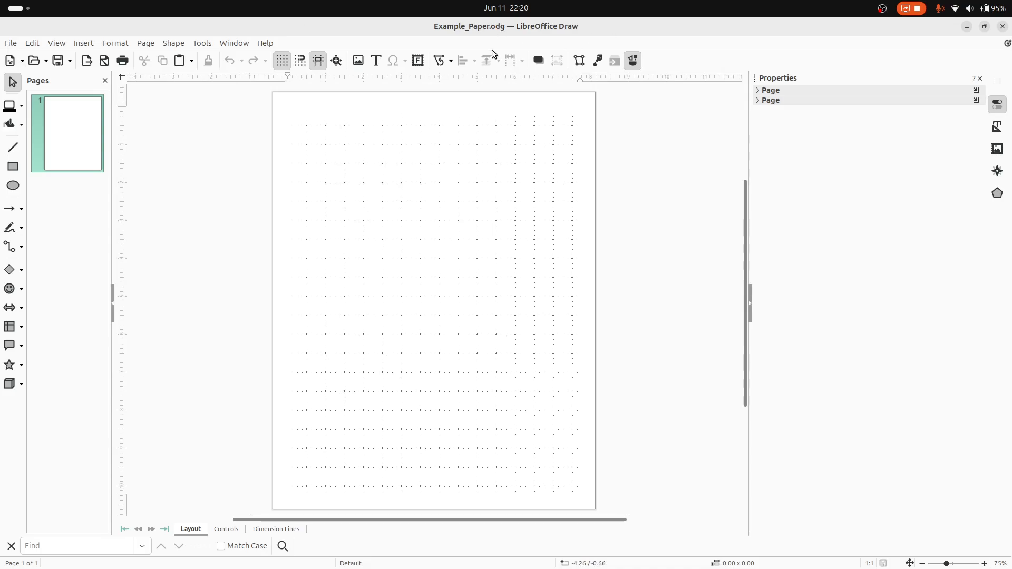
left_click(10, 44)
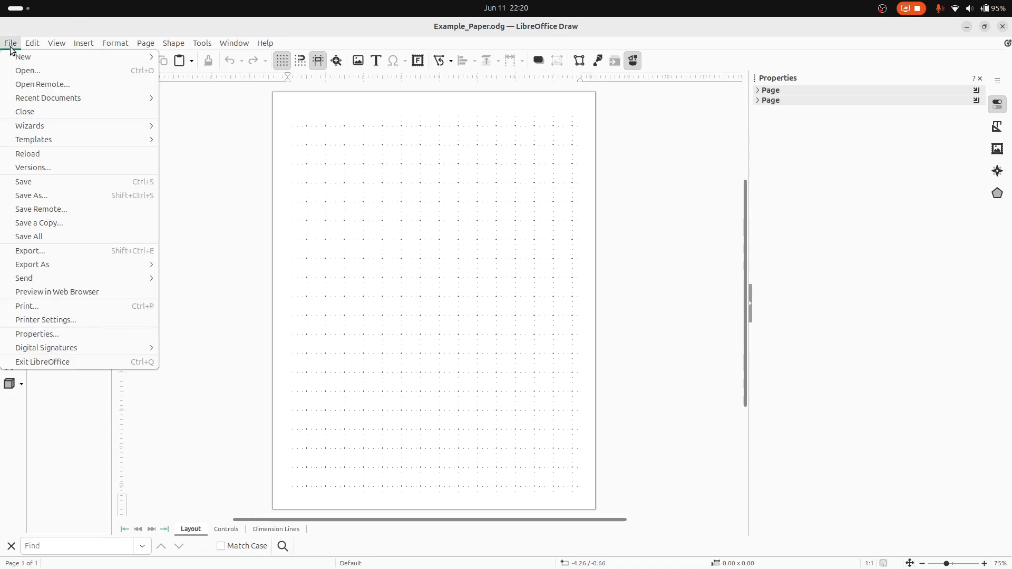
left_click(260, 45)
left_click(10, 43)
mouse_move(13, 59)
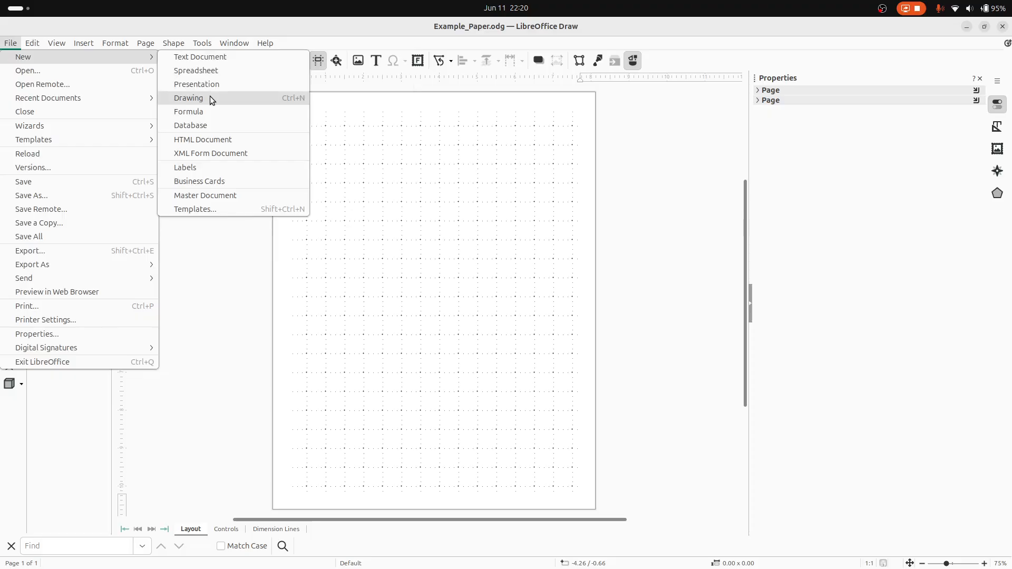
left_click(234, 273)
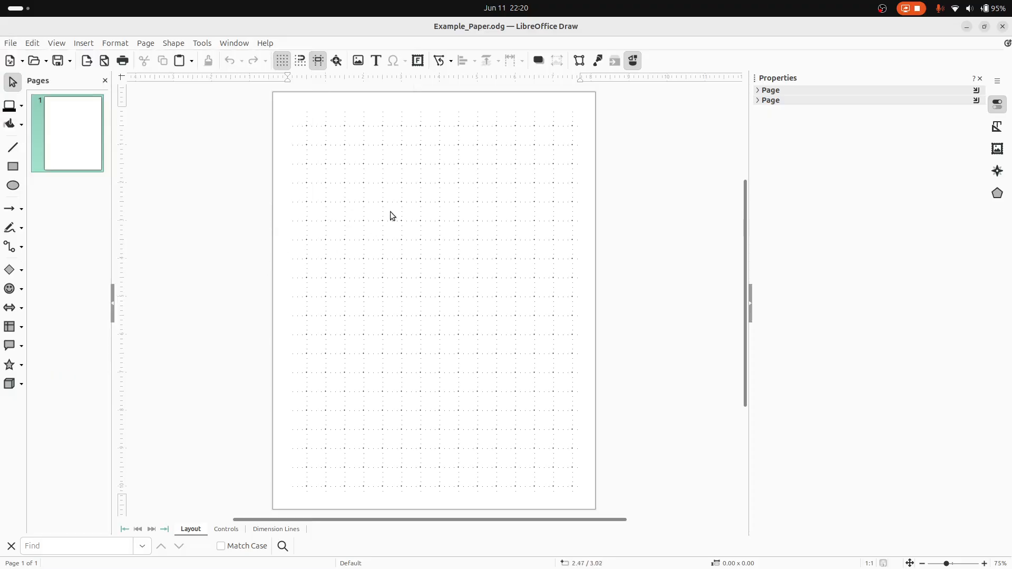
Set the page's left, right, top and bottom margins to 0.5 inches each.
scroll(379, 158, "up", 3)
scroll(394, 177, "down", 2)
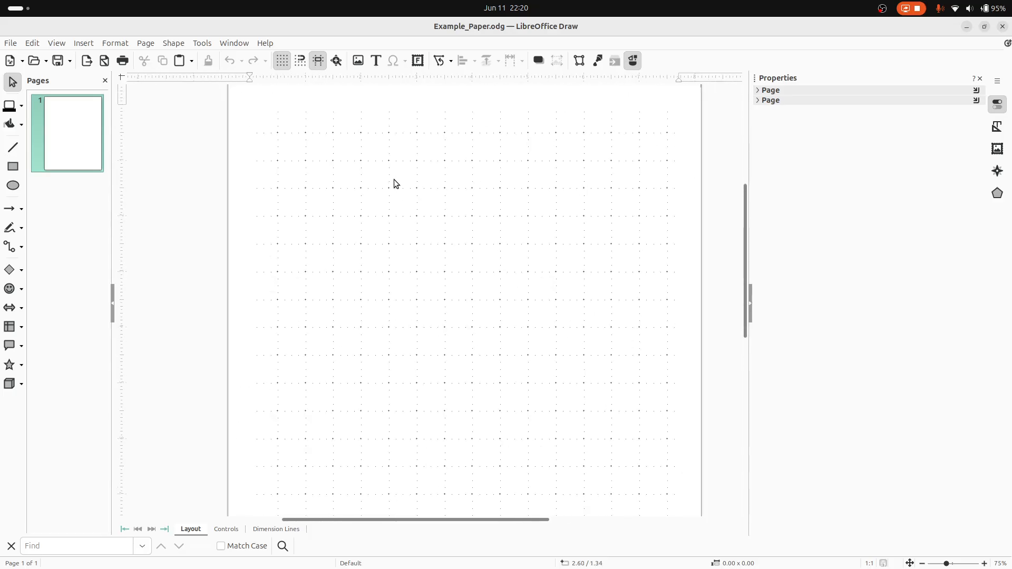
scroll(488, 293, "up", 5)
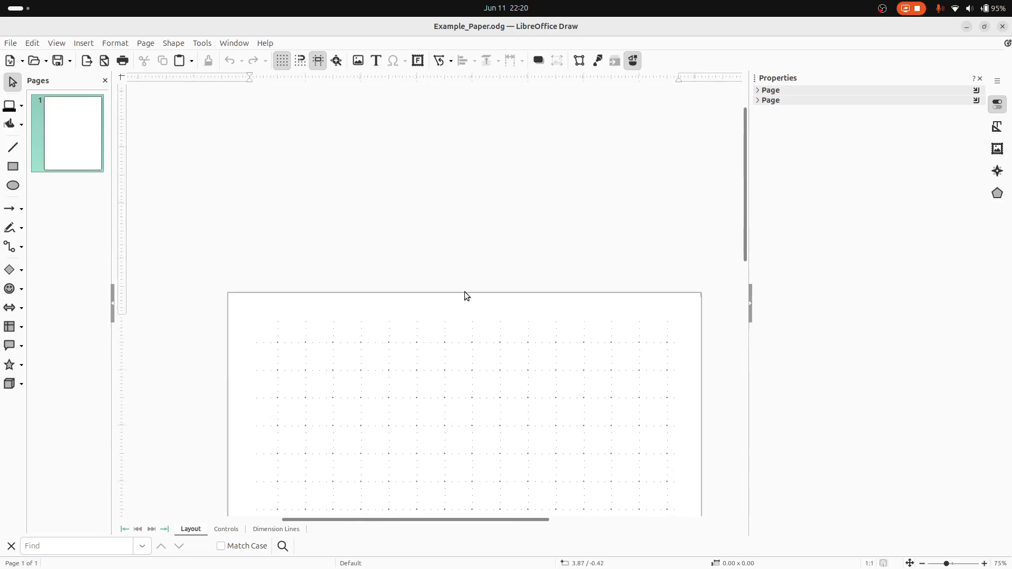
scroll(465, 294, "down", 3)
right_click(457, 300)
left_click(513, 407)
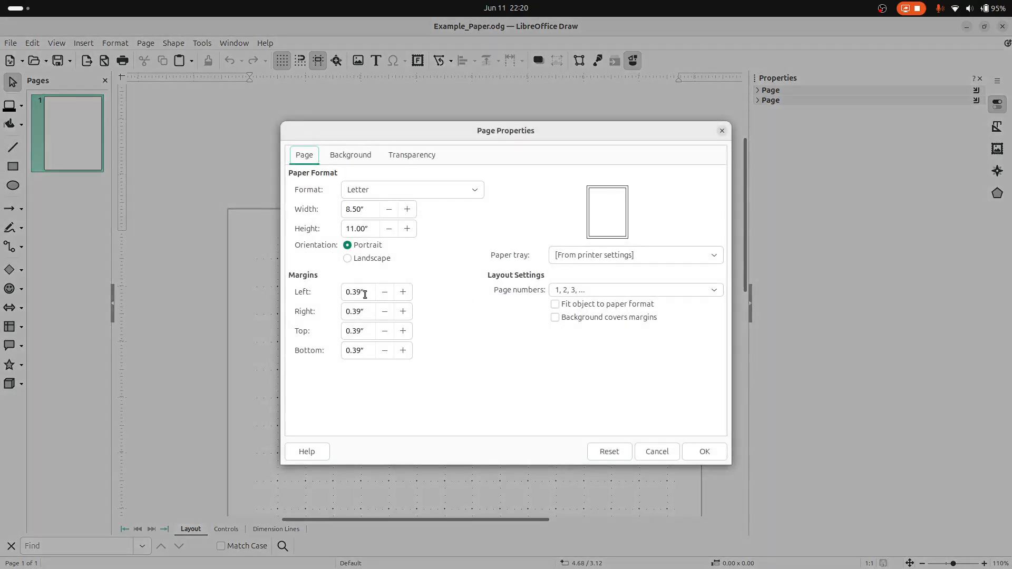
double_click(364, 294)
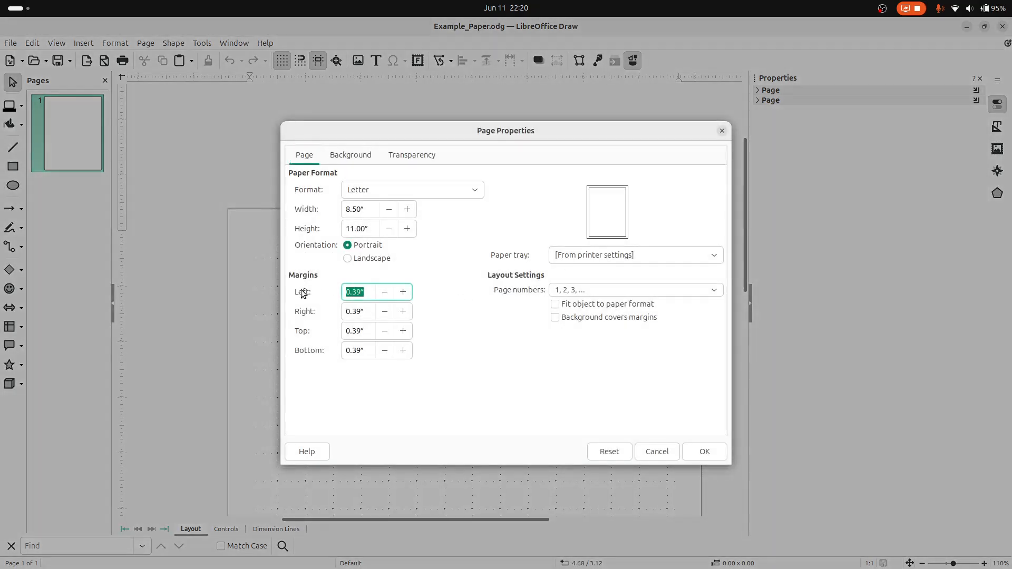
type("0.5")
key("Tab")
type("0.5")
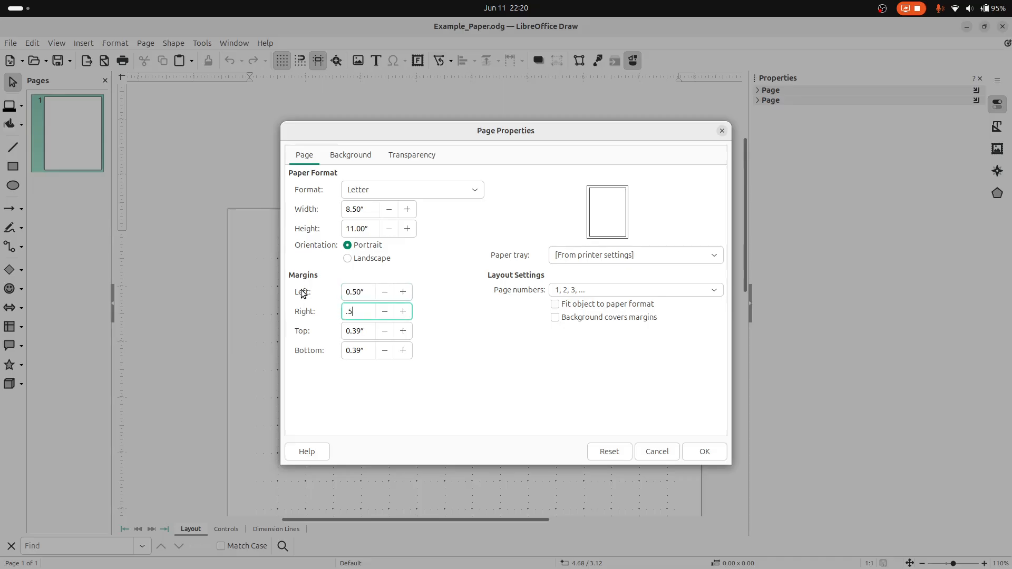
key("Tab")
type("0.5")
key("Tab")
type(".5")
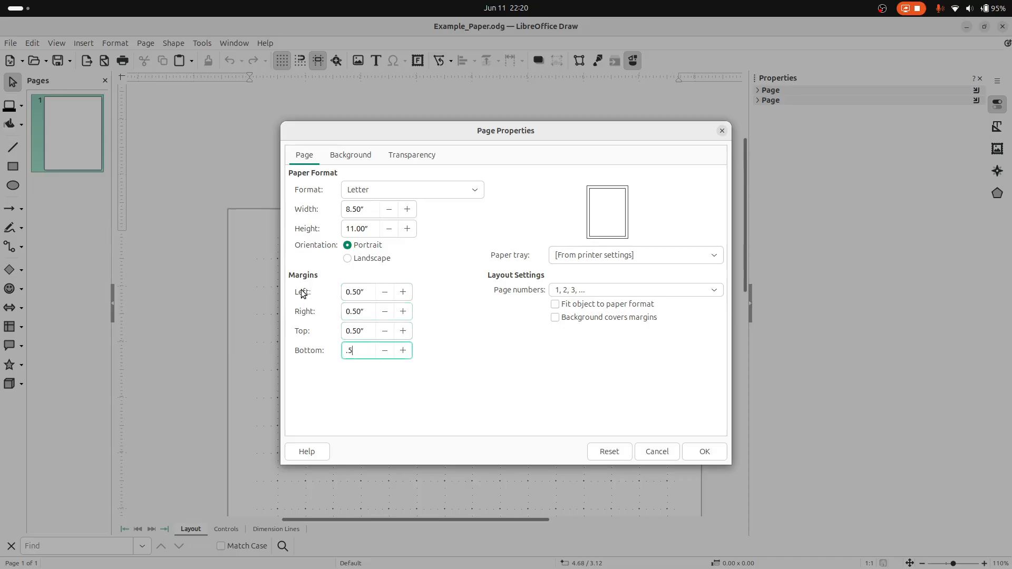
key("Return")
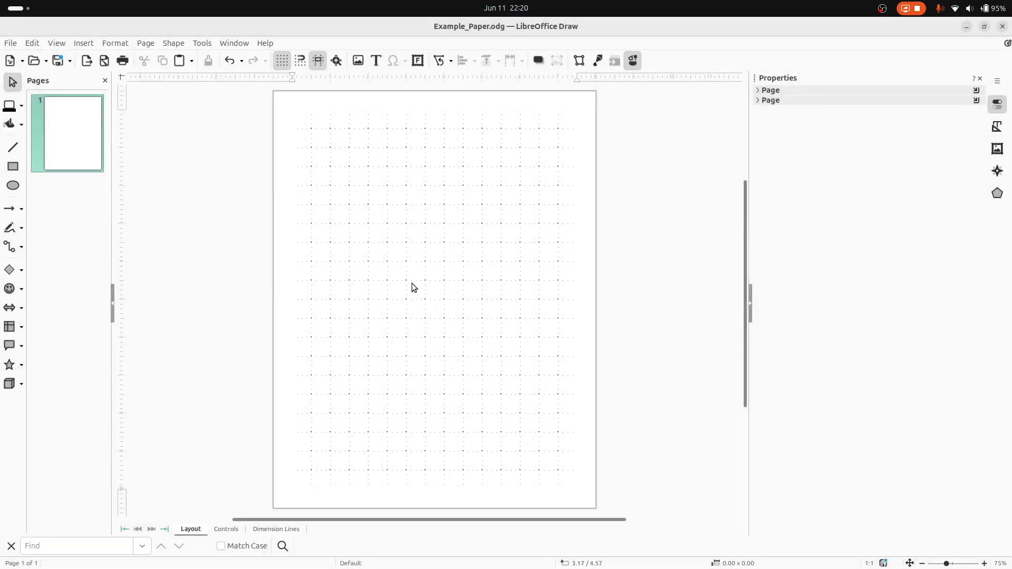
Review the paper format and margins in the page properties.
left_click(146, 43)
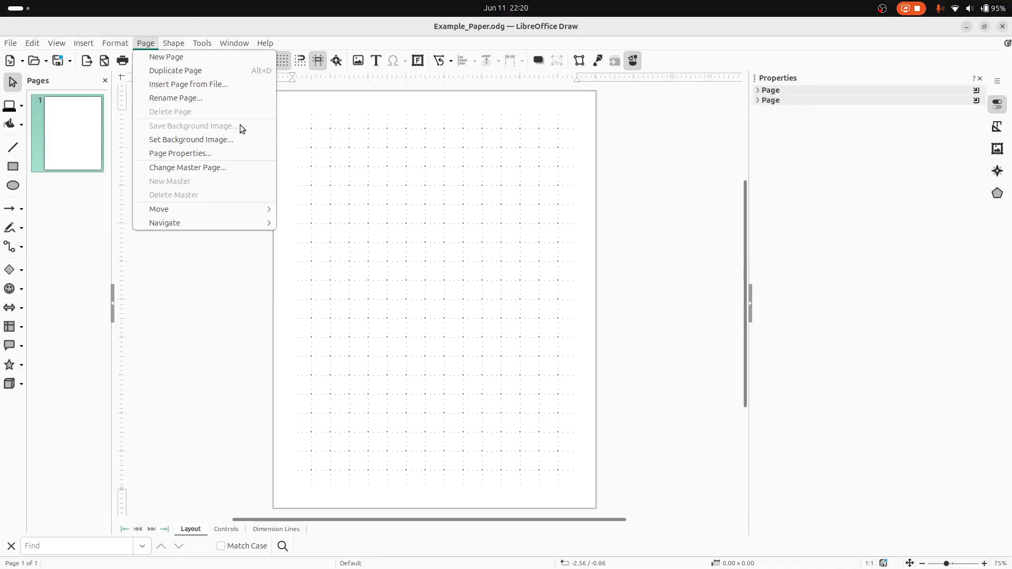
left_click(194, 154)
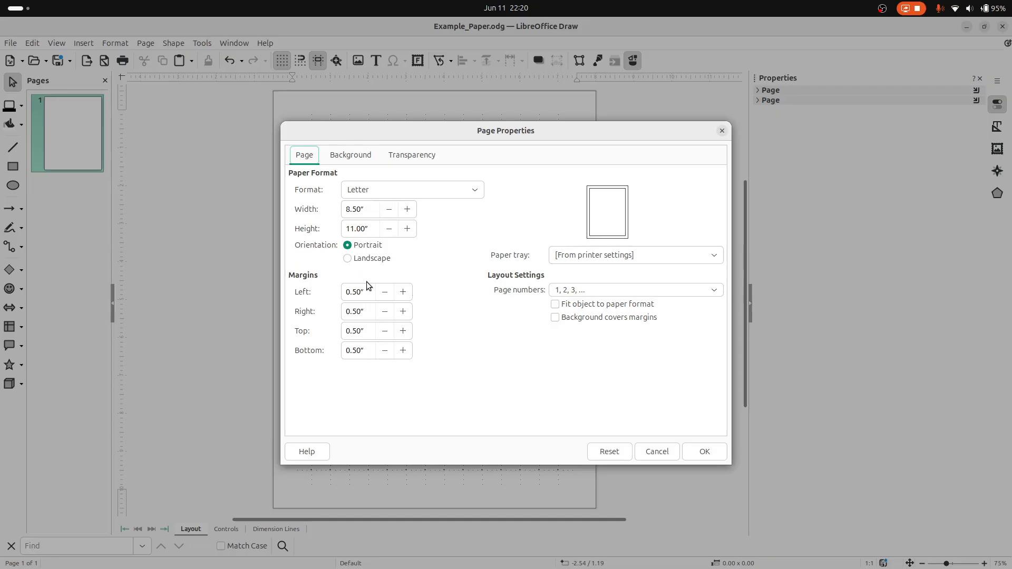
left_click(698, 454)
Draw a nearly horizontal line about 4.17 inches wide, starting at the left margin near the top of the page.
scroll(406, 217, "up", 2)
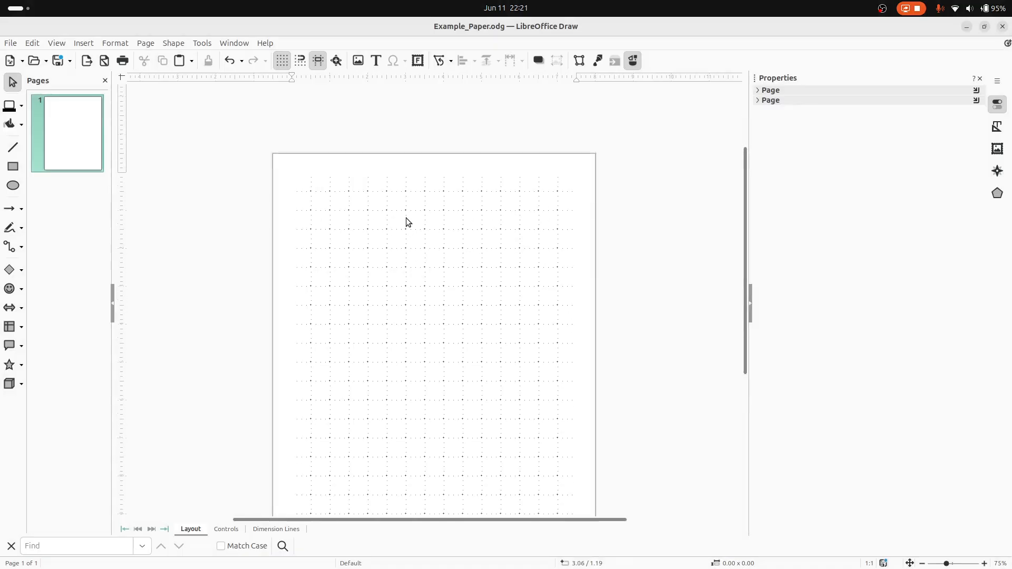
scroll(363, 276, "up", 2)
scroll(365, 275, "up", 4)
right_click(373, 261)
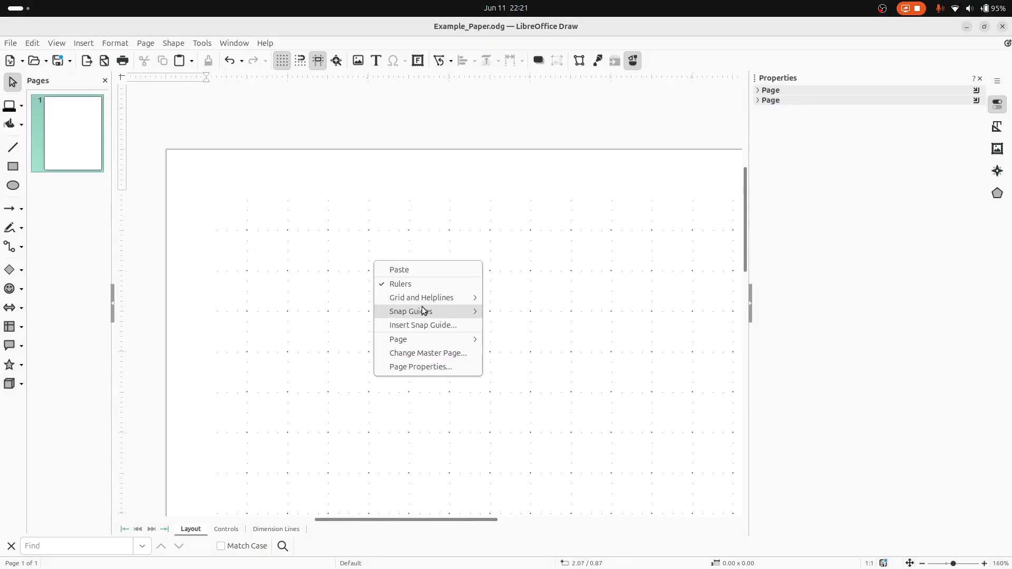
key("Escape")
left_click(19, 147)
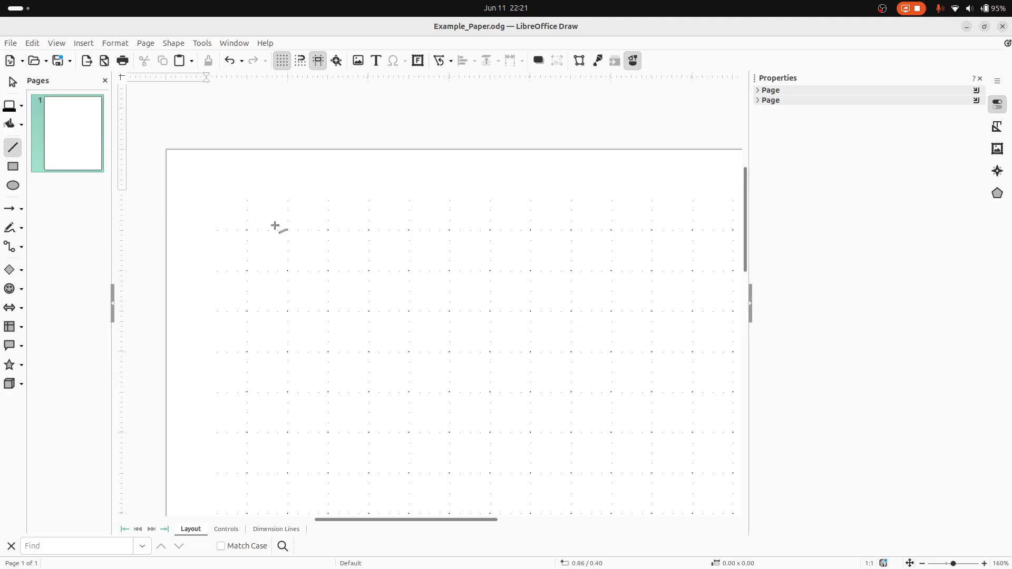
left_click_drag(215, 226, 551, 232)
scroll(511, 240, "down", 3)
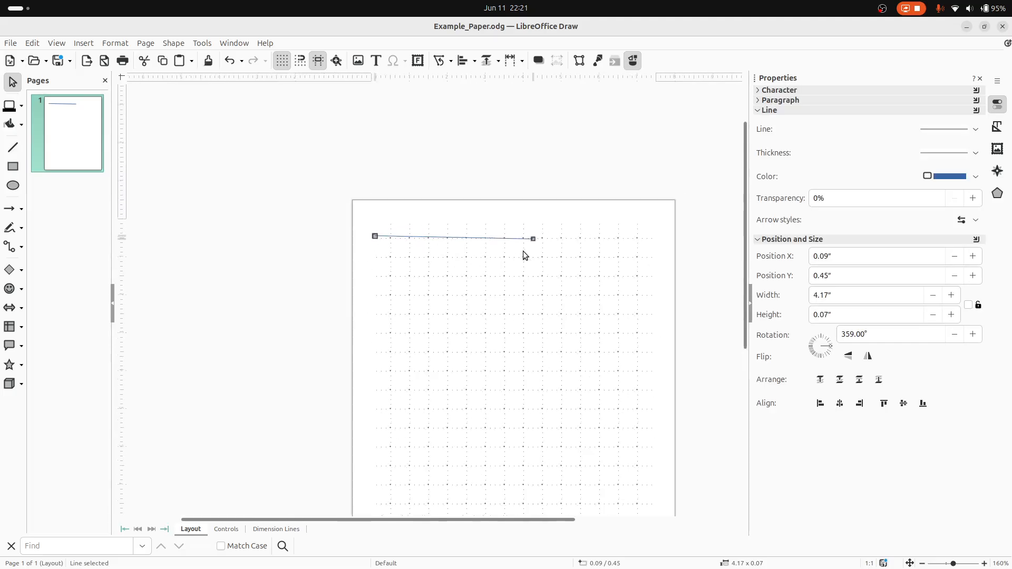
scroll(501, 255, "up", 1)
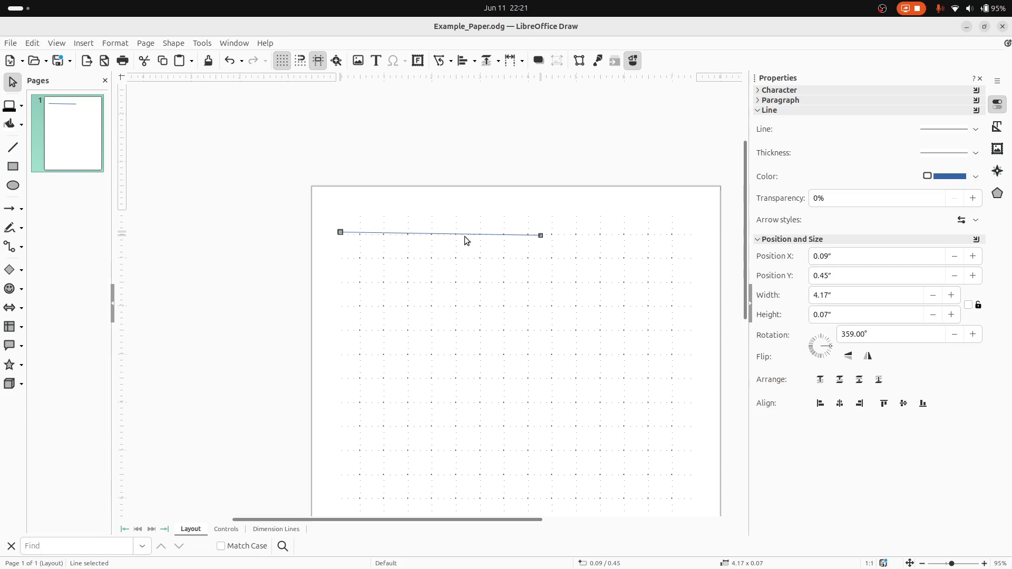
Set the line's width to 3.5 inches and its rotation to 0 degrees.
left_click(435, 235)
double_click(822, 288)
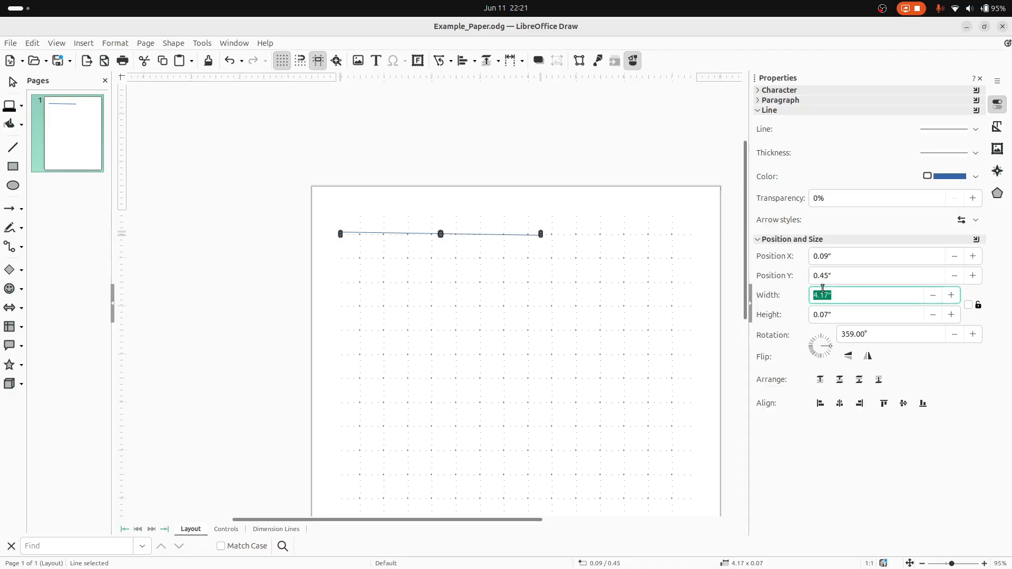
type("3.5")
key("Return")
double_click(881, 333)
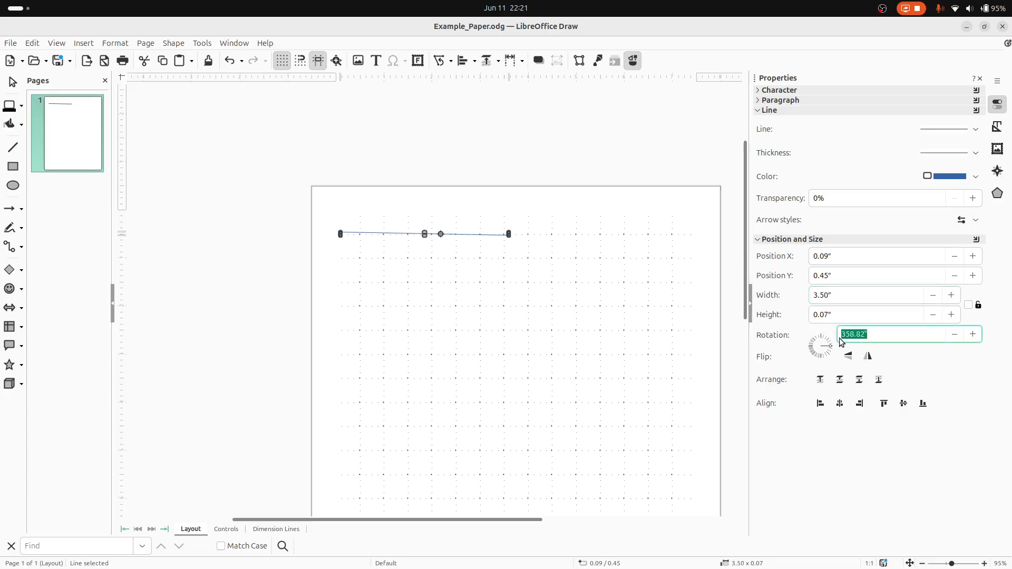
key("BackSpace")
type("0")
key("Return")
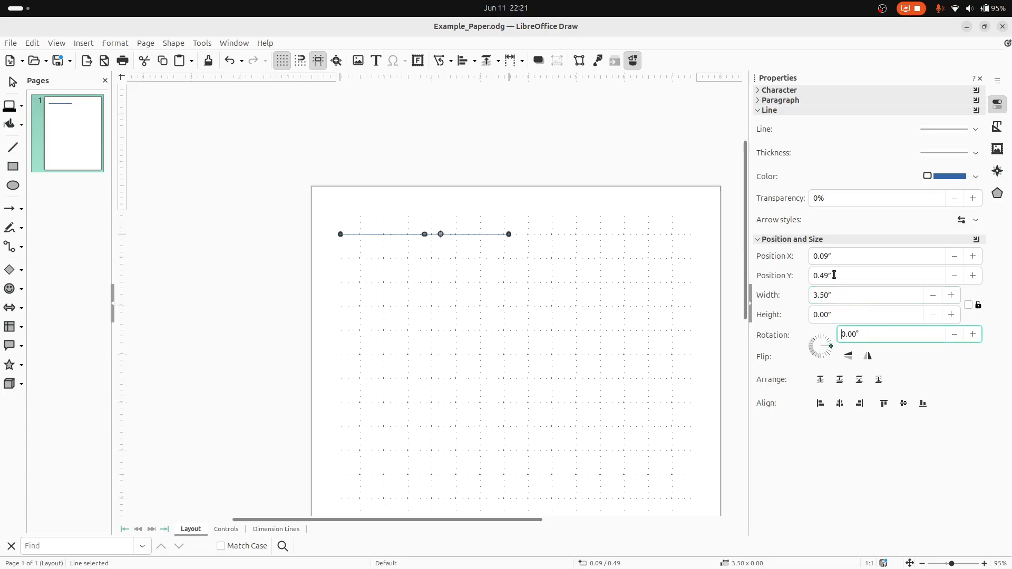
Move the line to the margin corner by setting both its X and Y positions to 0.
double_click(834, 275)
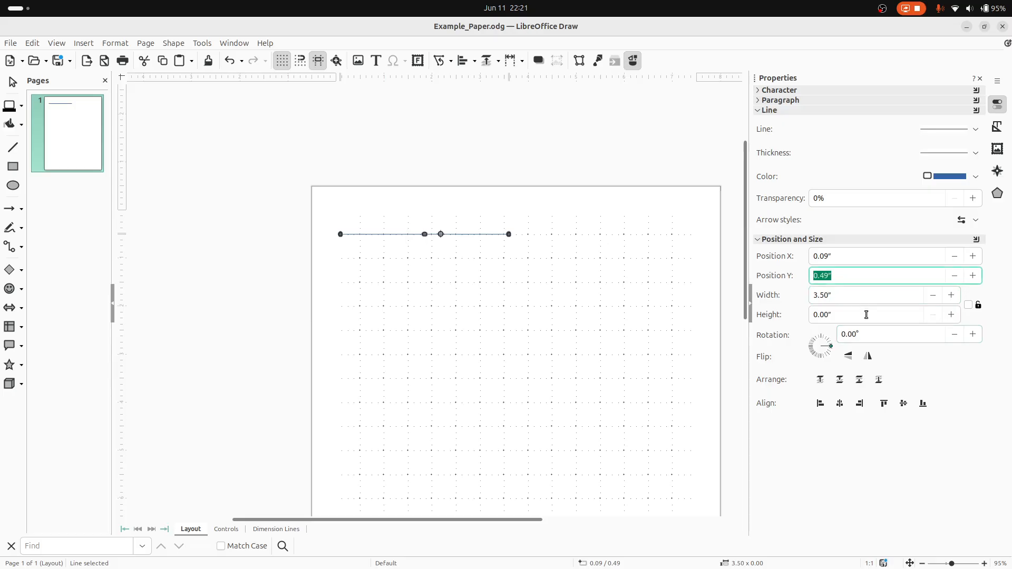
type("0")
double_click(853, 261)
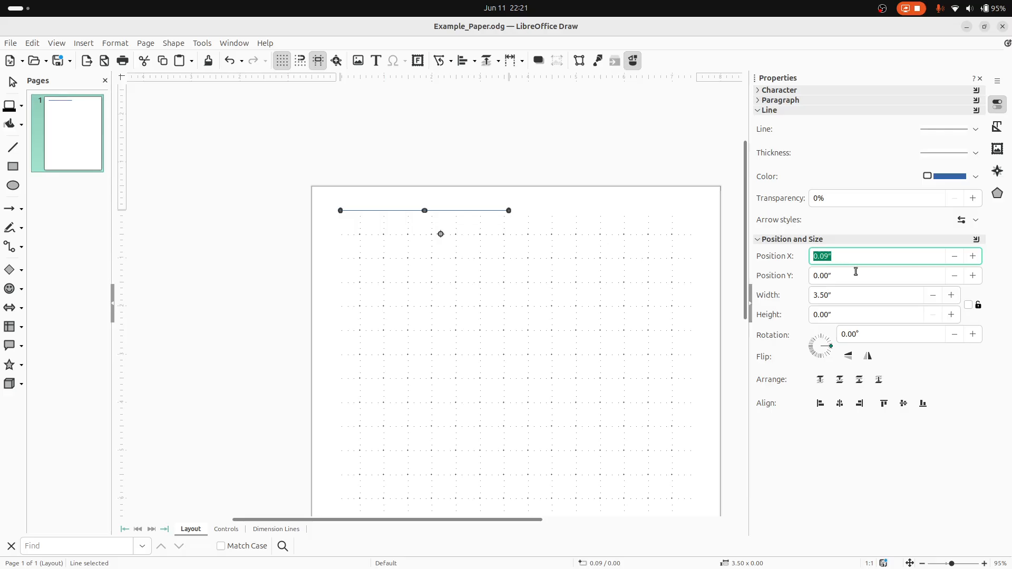
type("0")
key("Return")
Make the line black and set its transparency to 60%.
left_click(941, 178)
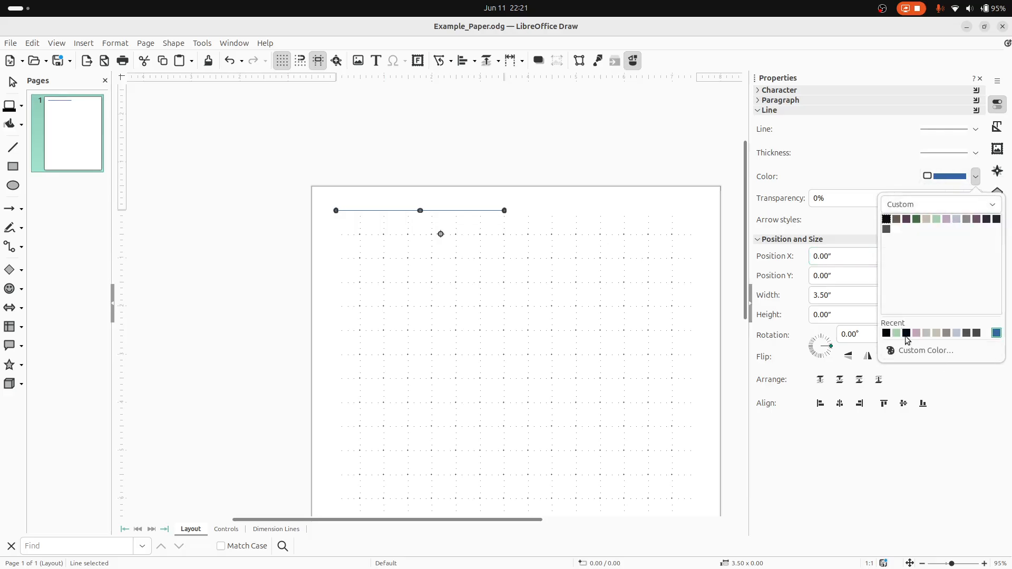
left_click(888, 335)
double_click(856, 197)
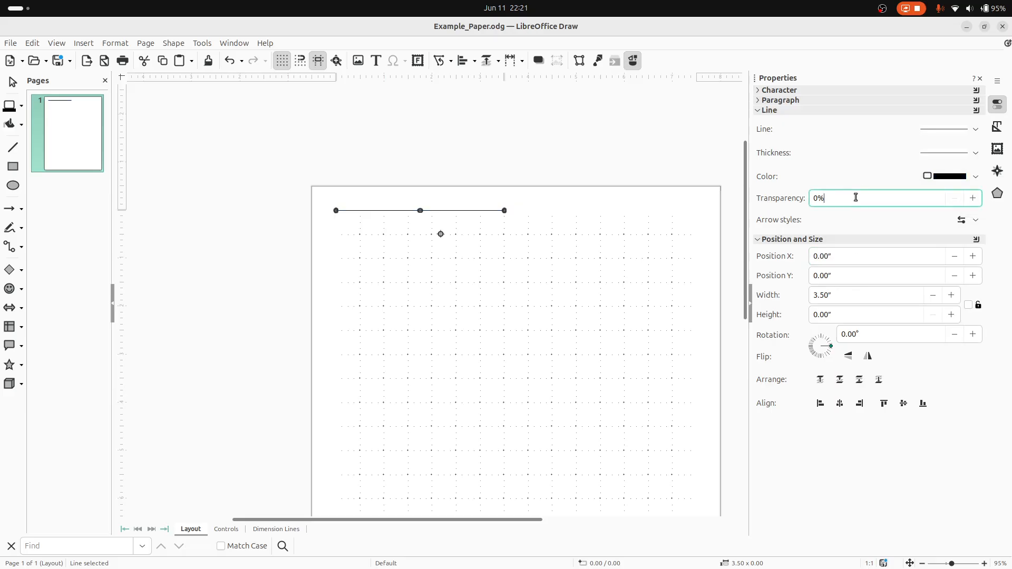
type("60")
left_click(941, 131)
left_click(894, 134)
left_click(945, 151)
left_click(941, 177)
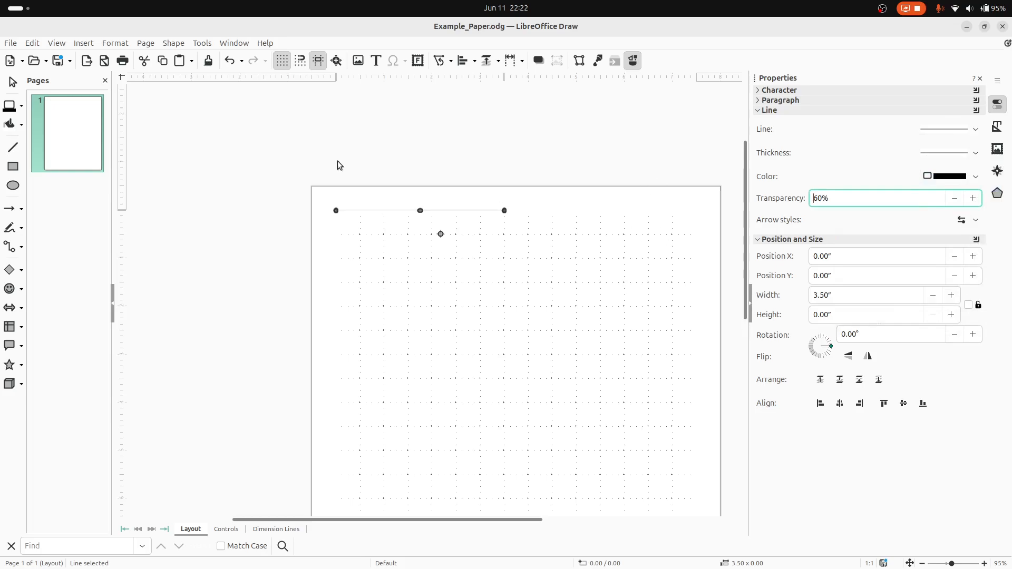
Duplicate the 3.5-inch line in place at the top margin.
scroll(288, 235, "up", 10)
scroll(584, 215, "down", 4)
scroll(584, 215, "up", 1)
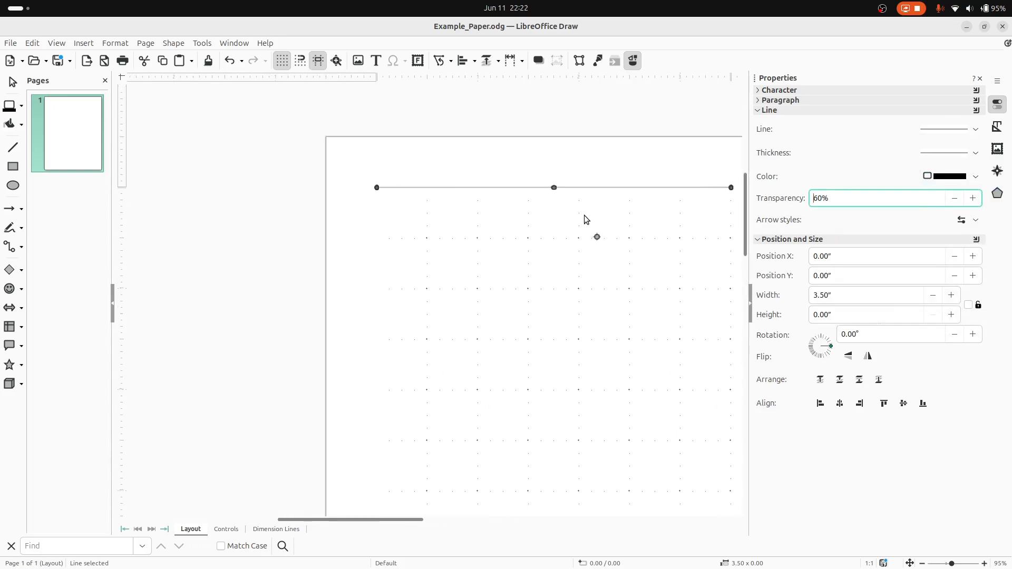
scroll(583, 215, "right", 5)
scroll(300, 200, "up", 3)
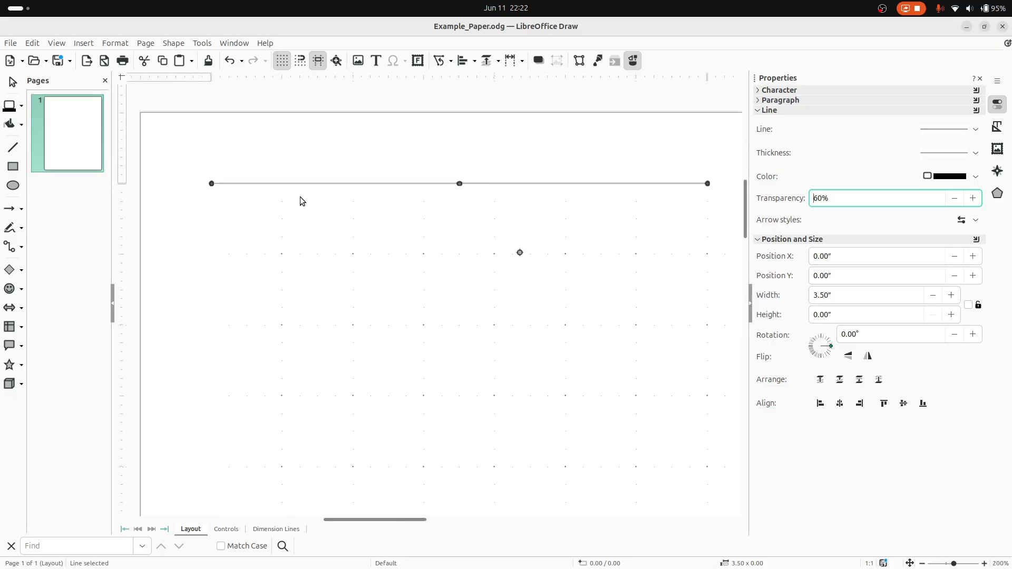
scroll(410, 210, "down", 3)
scroll(402, 204, "up", 1)
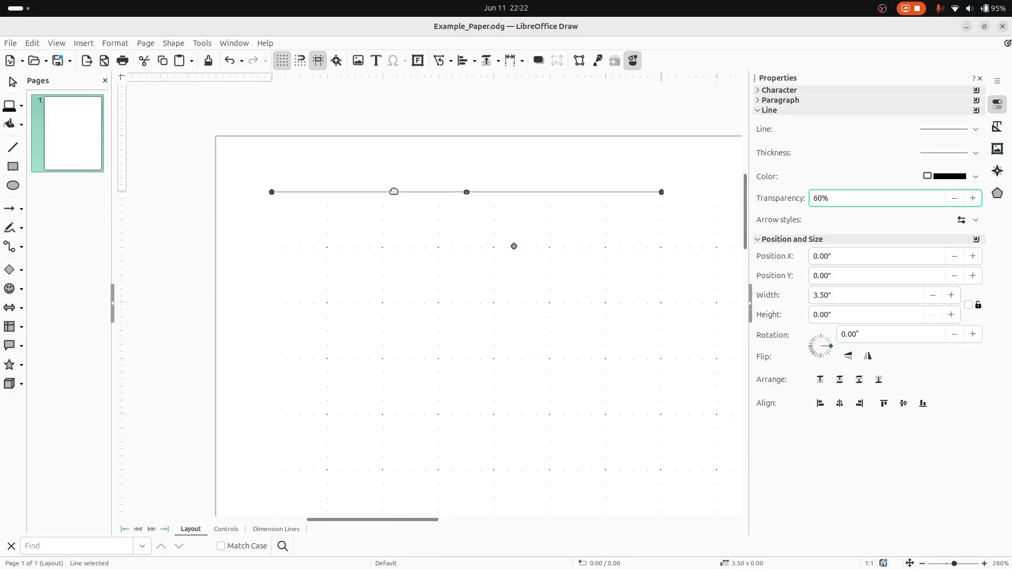
left_click(392, 208)
left_click(391, 192)
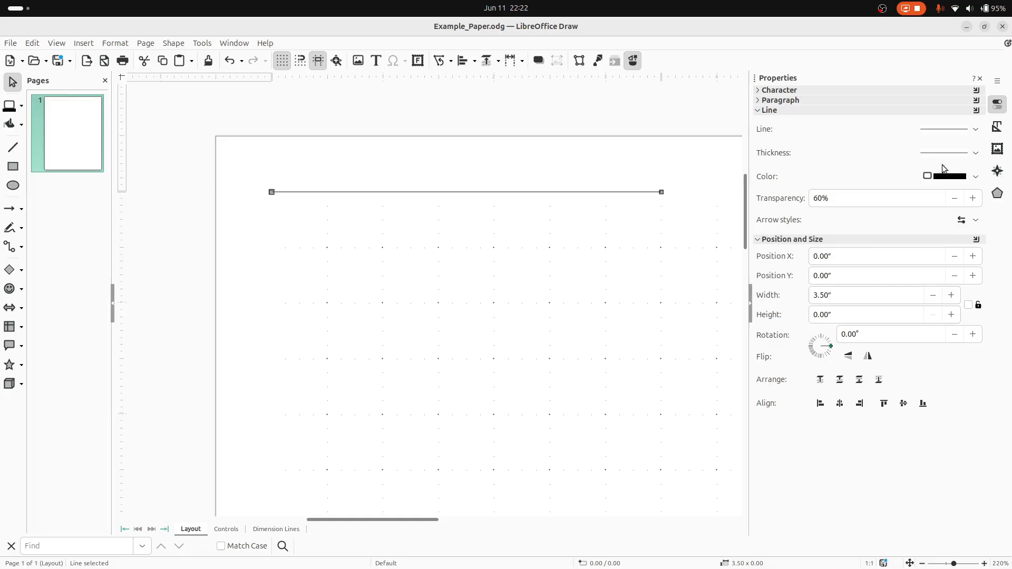
Give the duplicated line a dashed style and set its Y position to 0.18 inches.
left_click(954, 146)
left_click(945, 127)
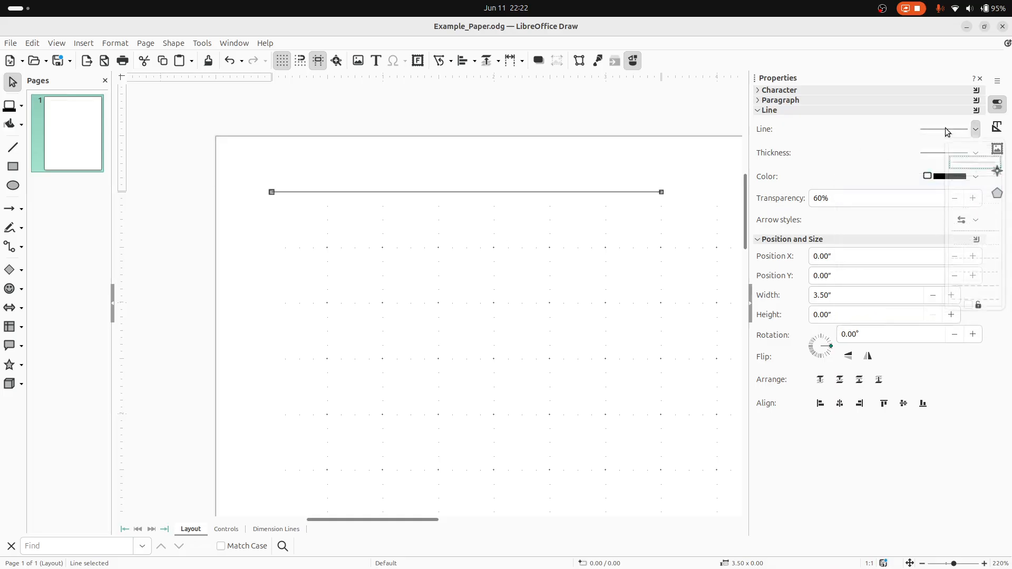
left_click(970, 291)
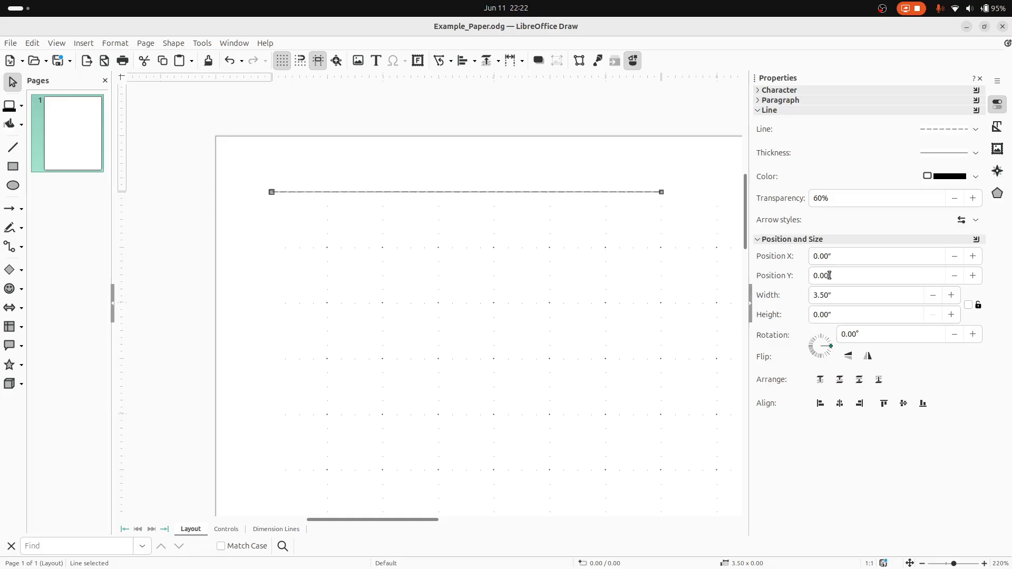
left_click_drag(827, 273, 820, 274)
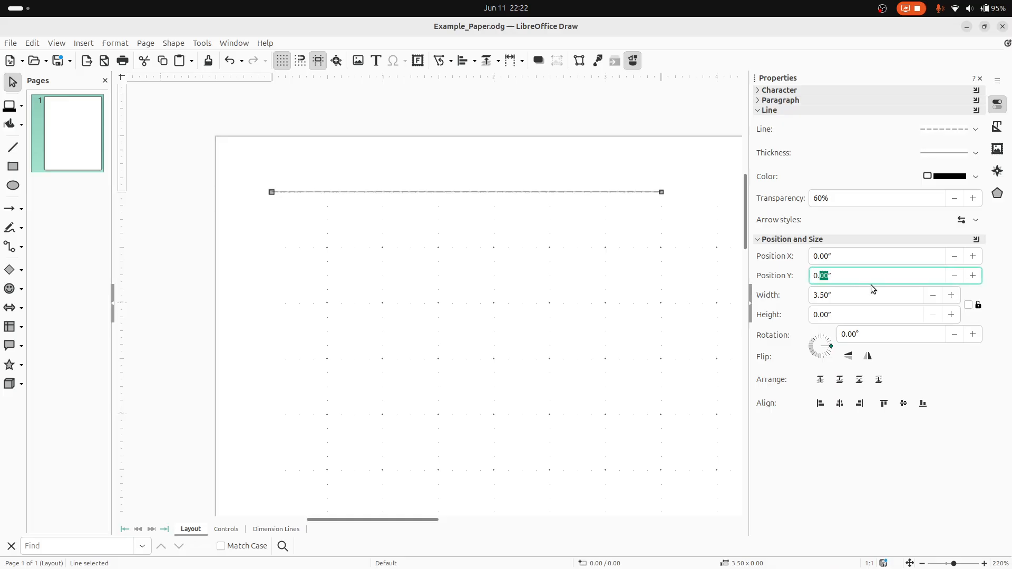
type("18")
key("Return")
Move the upper of the two overlapping solid lines below the dashed line by setting its Y position to 0.36 inches.
left_click(420, 192)
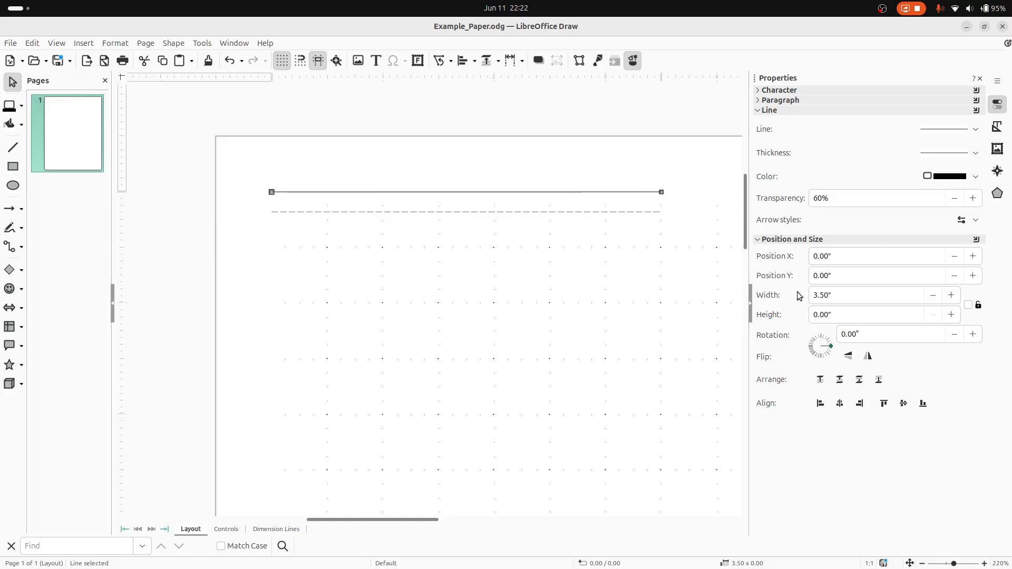
left_click(828, 275)
double_click(828, 275)
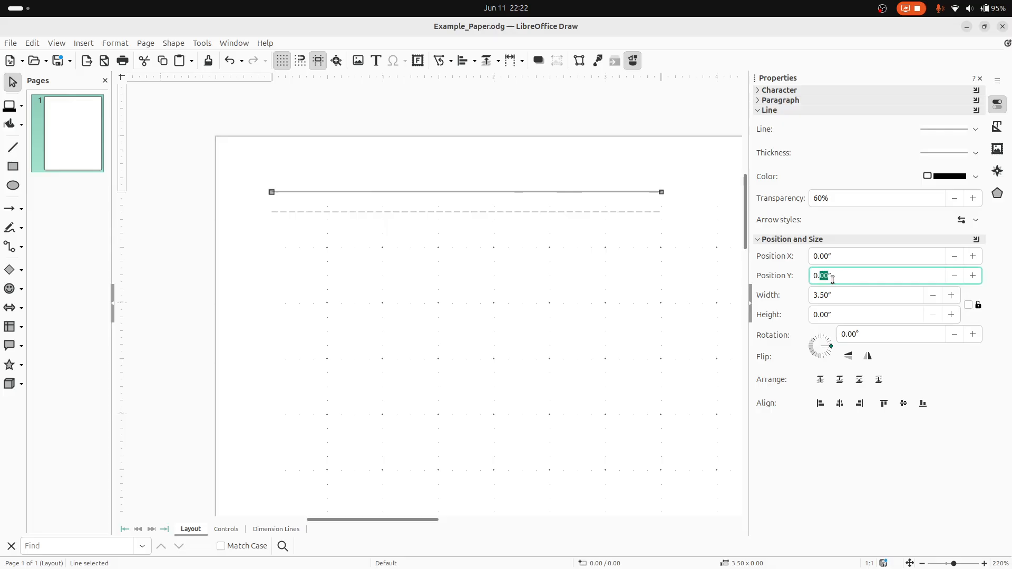
type("36")
key("Return")
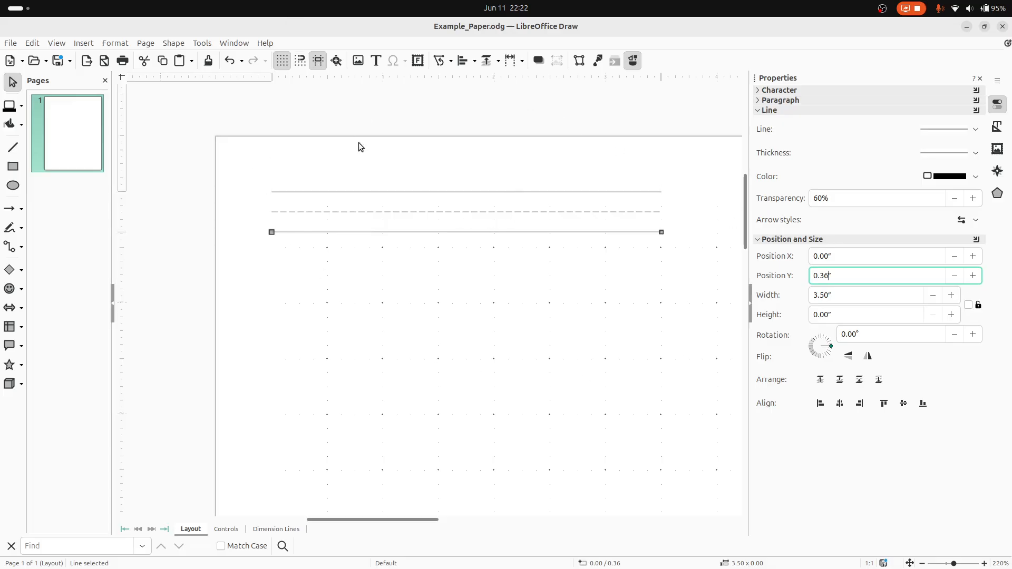
left_click(293, 150)
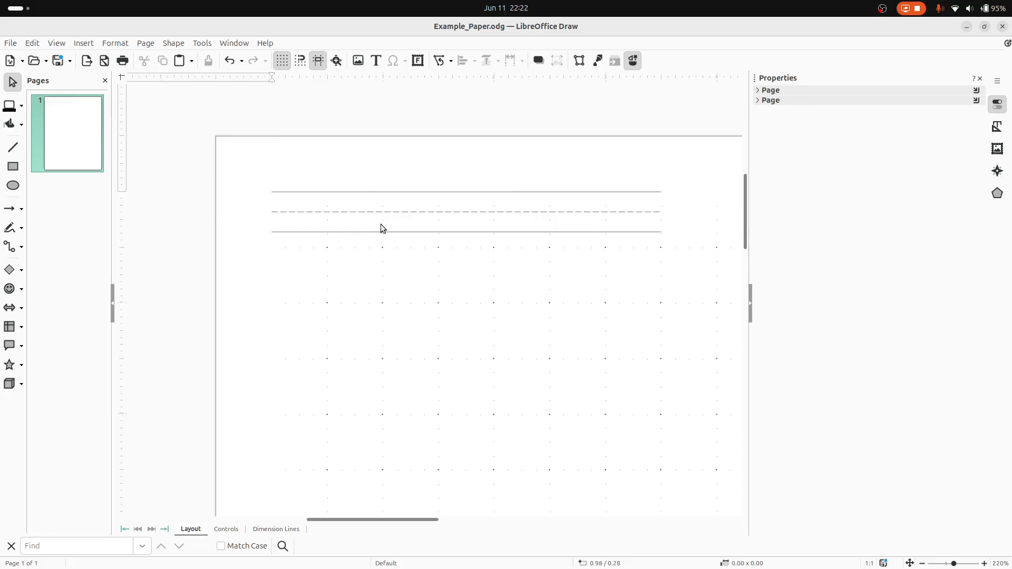
Draw a slanted line about 0.30 by 0.35 inches from the start of the lower solid line up to the upper solid line.
scroll(397, 214, "up", 2)
scroll(397, 214, "down", 1)
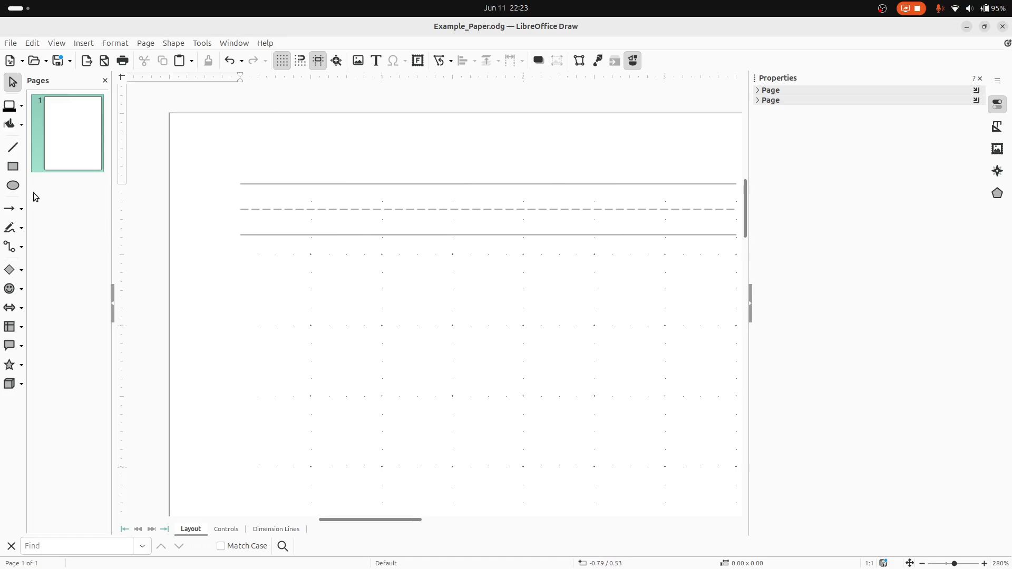
left_click(14, 148)
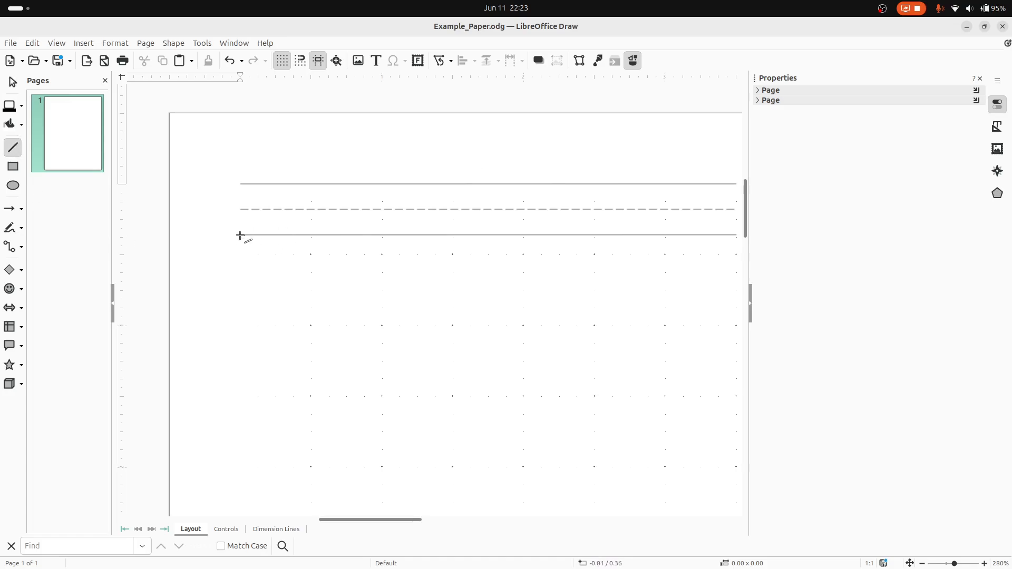
left_click_drag(241, 235, 282, 184)
Set the slanted line's rotation to 52 degrees.
scroll(235, 211, "up", 3)
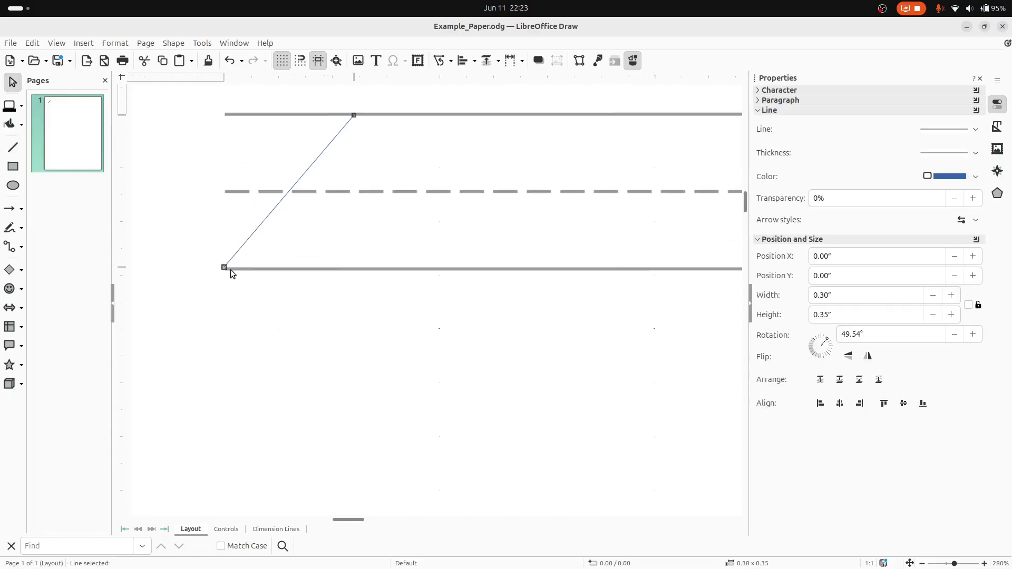
scroll(227, 276, "up", 3)
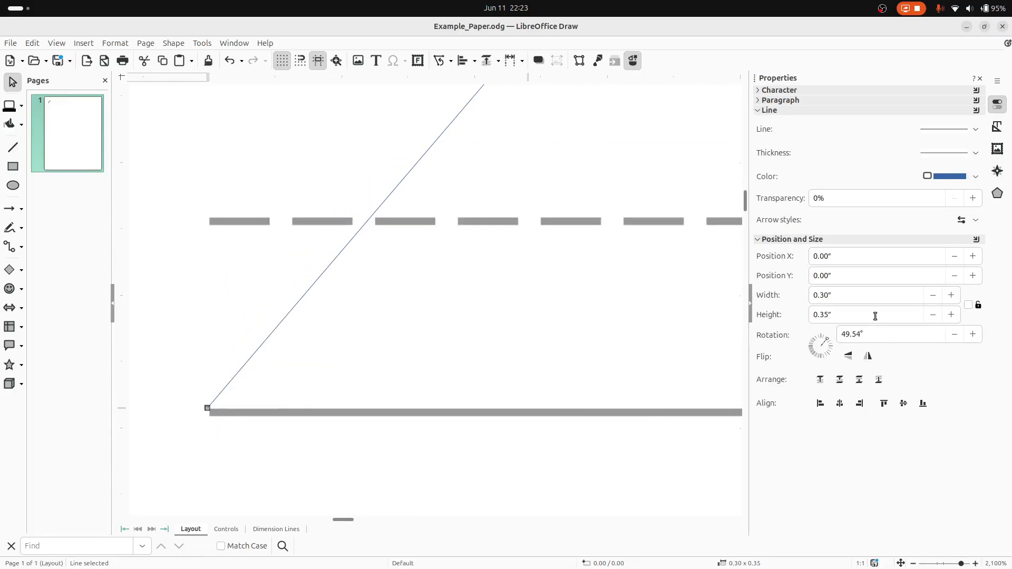
left_click_drag(875, 335, 791, 333)
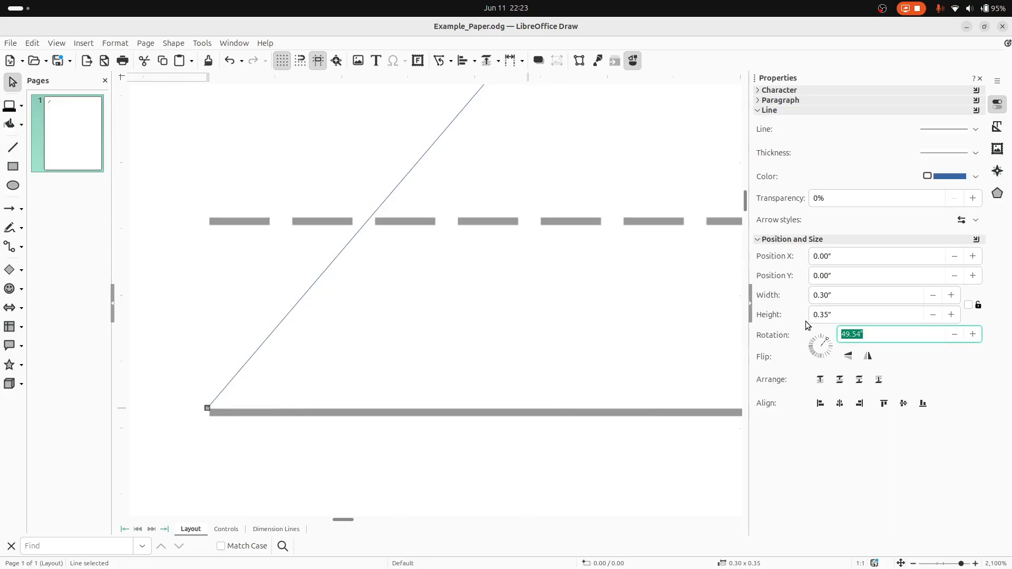
type("52")
key("Return")
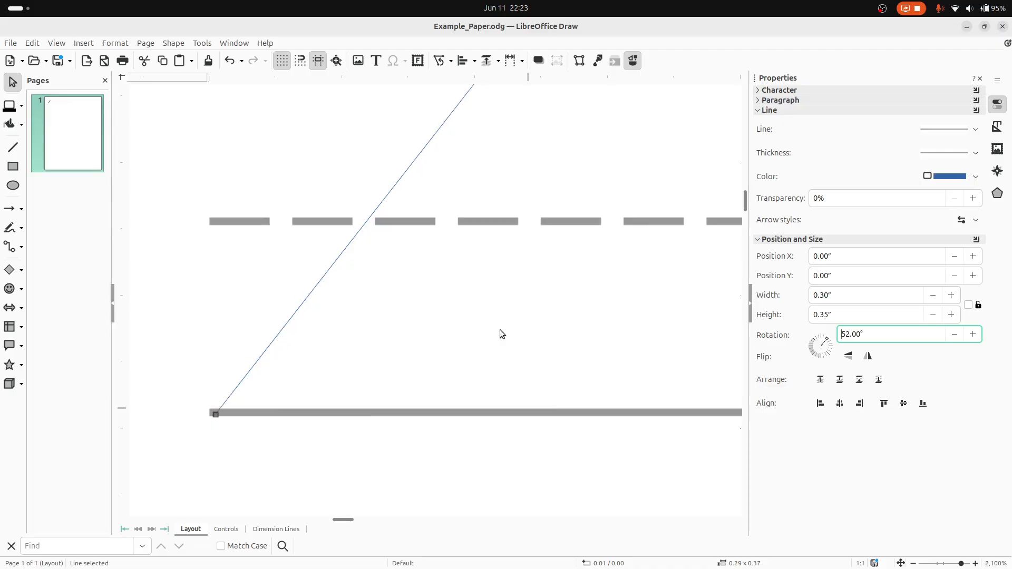
Move the slanted line so that its lower end sits at the start of the lower solid line.
scroll(332, 347, "down", 2)
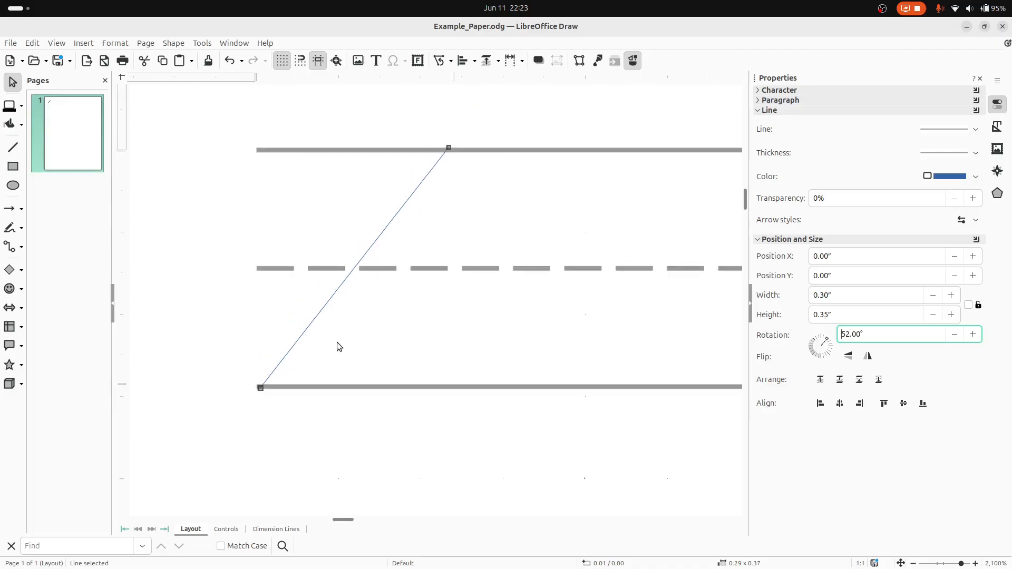
left_click(393, 206)
left_click_drag(393, 206, 380, 210)
scroll(260, 425, "up", 3)
scroll(260, 469, "down", 8)
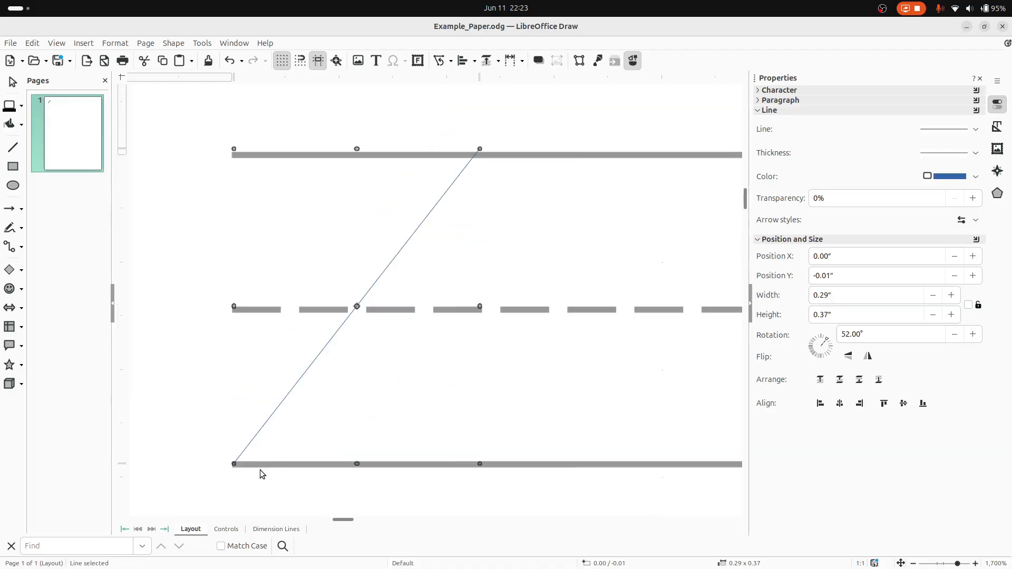
scroll(242, 203, "up", 3)
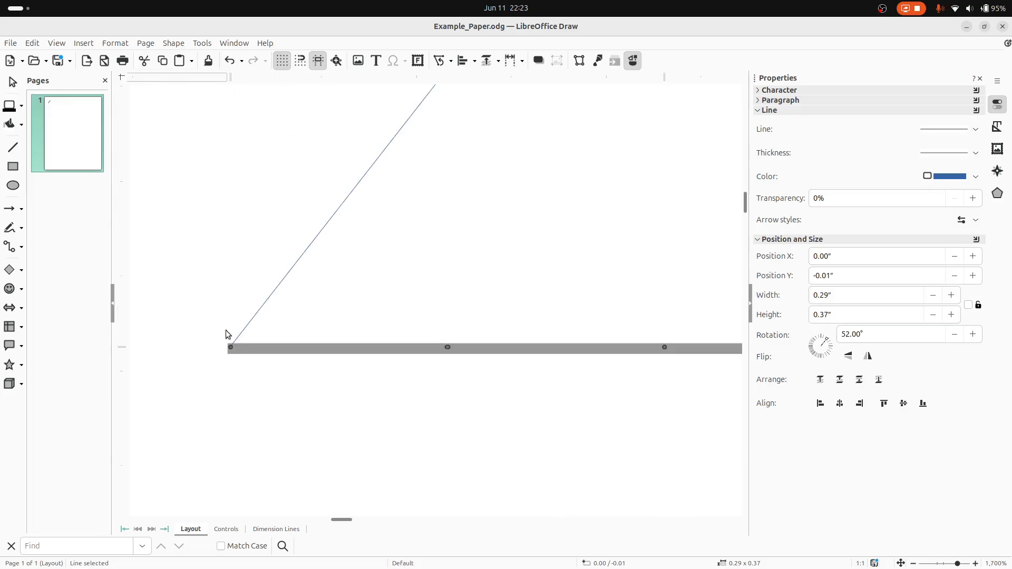
scroll(242, 366, "down", 4)
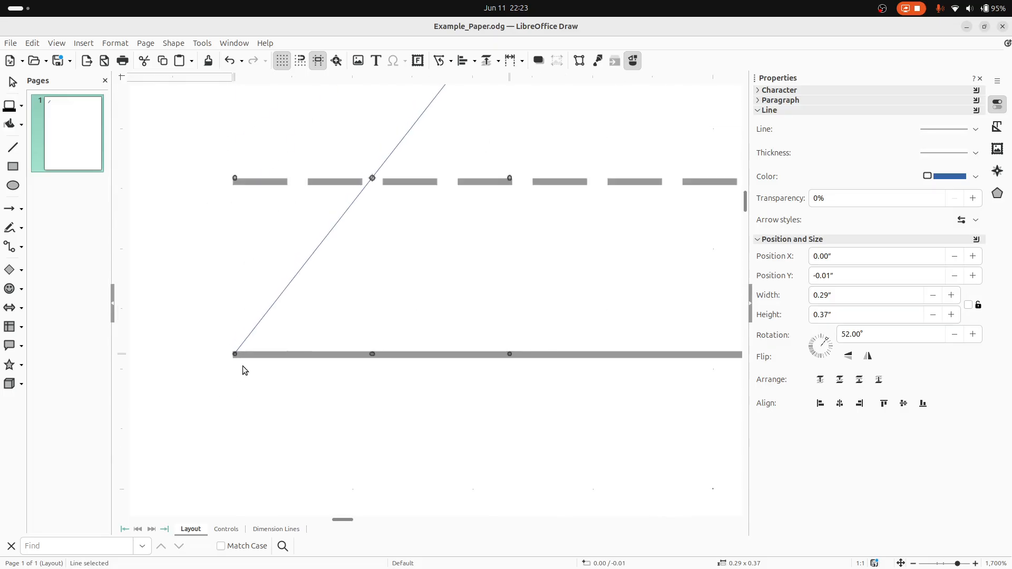
scroll(243, 366, "up", 4)
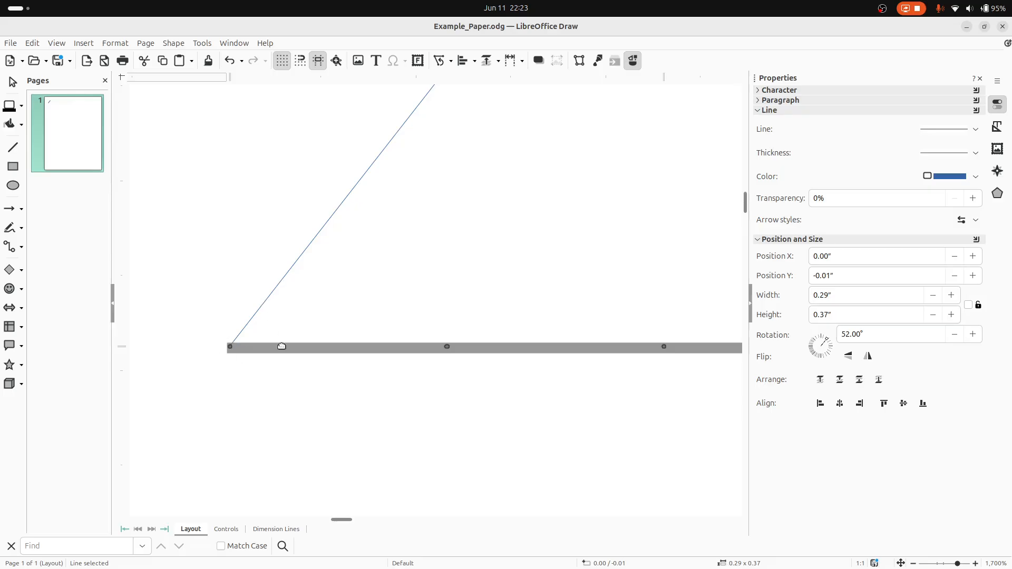
left_click(289, 350)
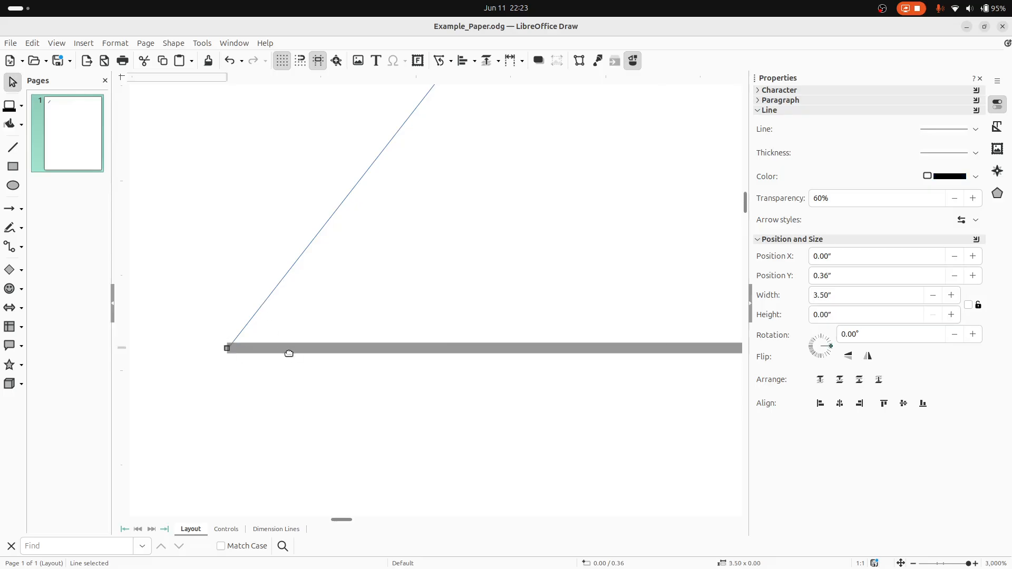
left_click(262, 306)
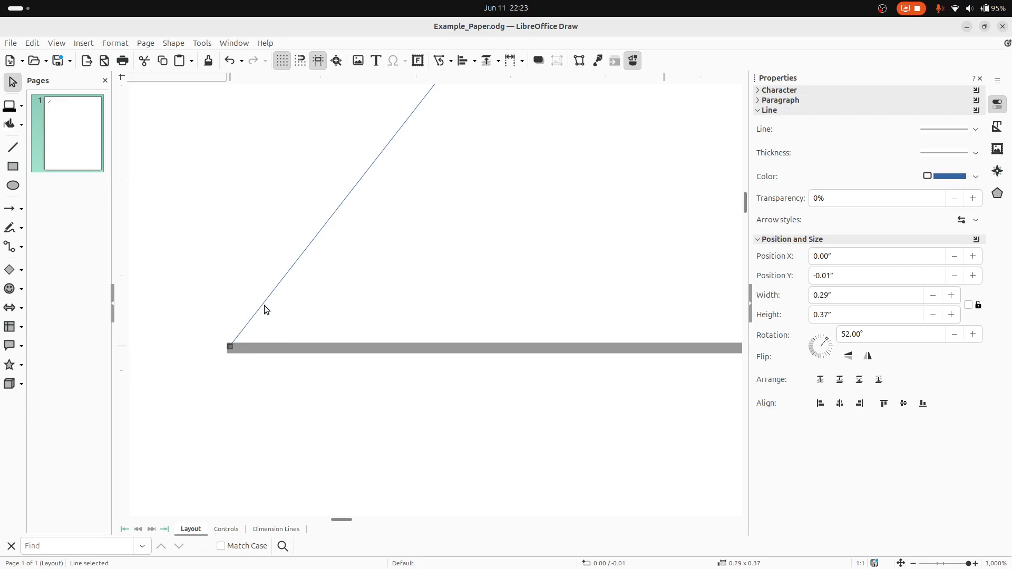
left_click_drag(265, 306, 262, 305)
Pull the slanted line's upper end onto the upper solid line and set its rotation to 52 degrees again.
scroll(333, 295, "up", 10)
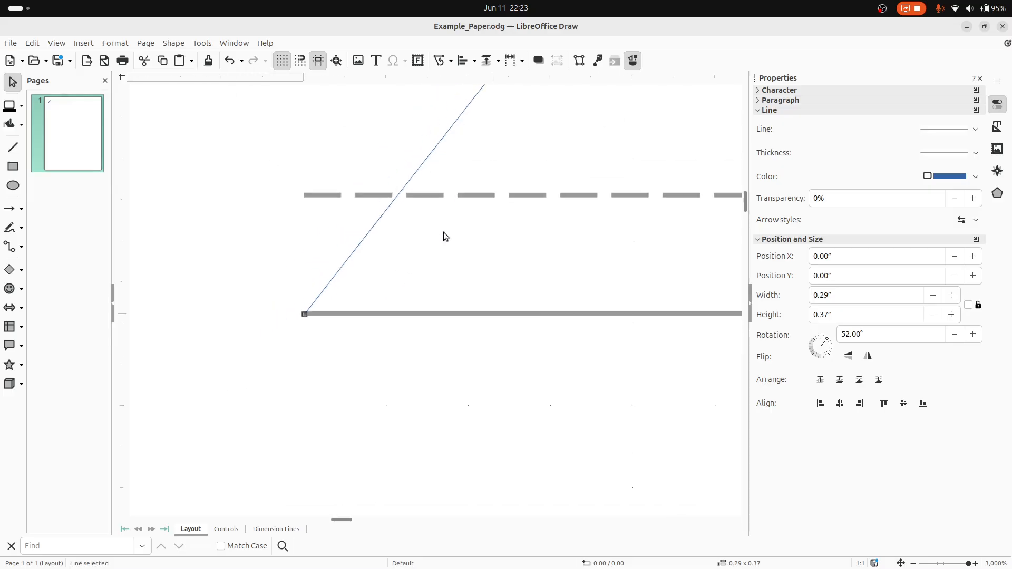
scroll(458, 436, "up", 1)
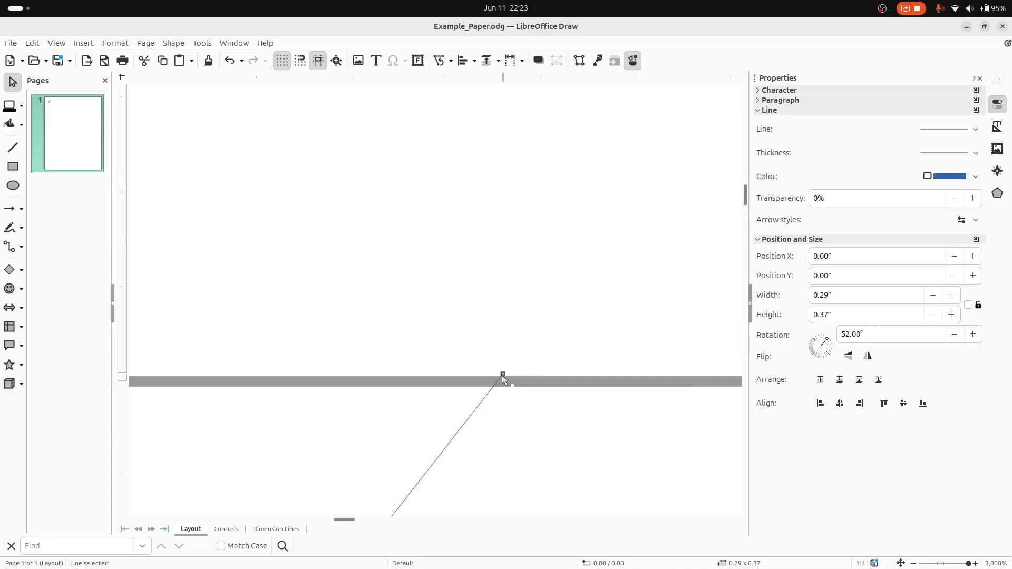
left_click_drag(501, 372, 499, 380)
triple_click(876, 335)
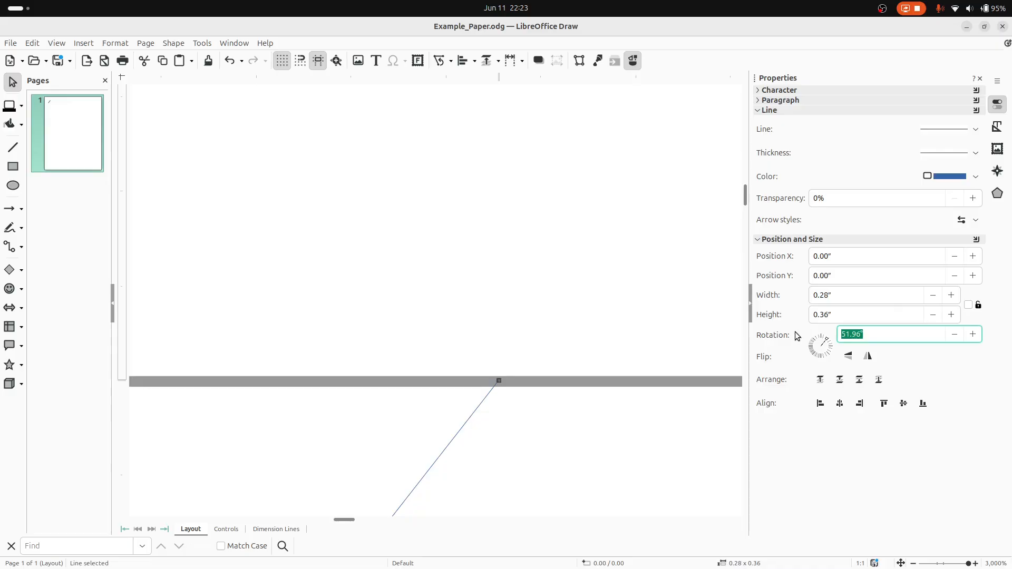
type("52")
key("Return")
Check both ends of the slanted line against the lower and upper solid lines.
scroll(552, 390, "down", 10)
scroll(536, 410, "left", 5)
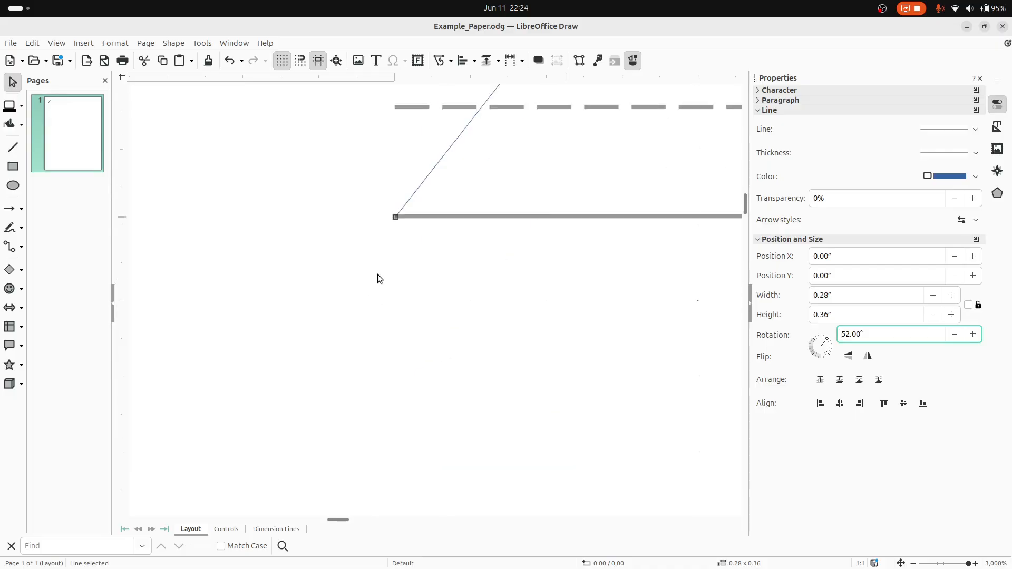
scroll(376, 174, "down", 1)
scroll(372, 152, "right", 1)
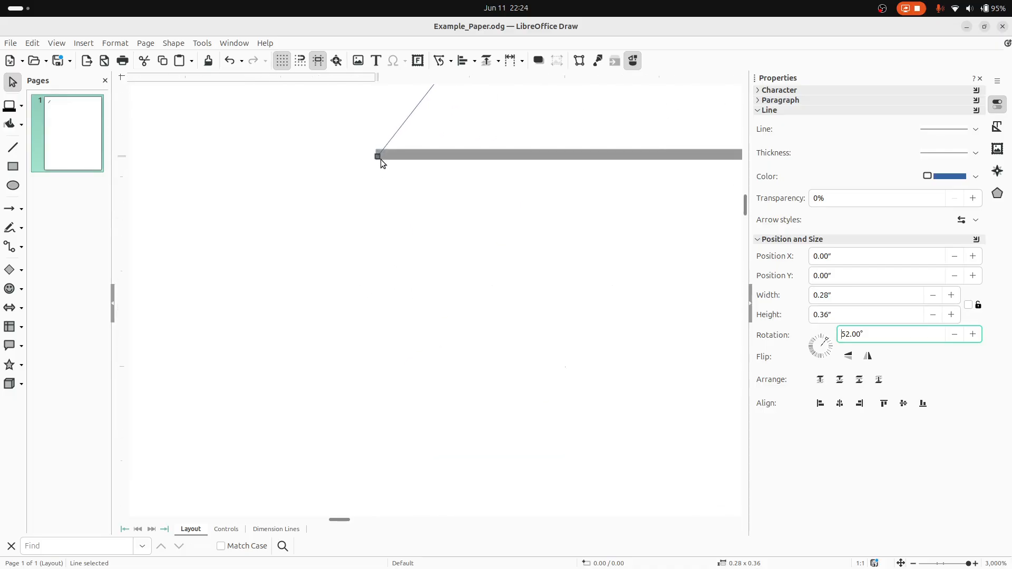
scroll(454, 170, "left", 2)
scroll(519, 184, "up", 10)
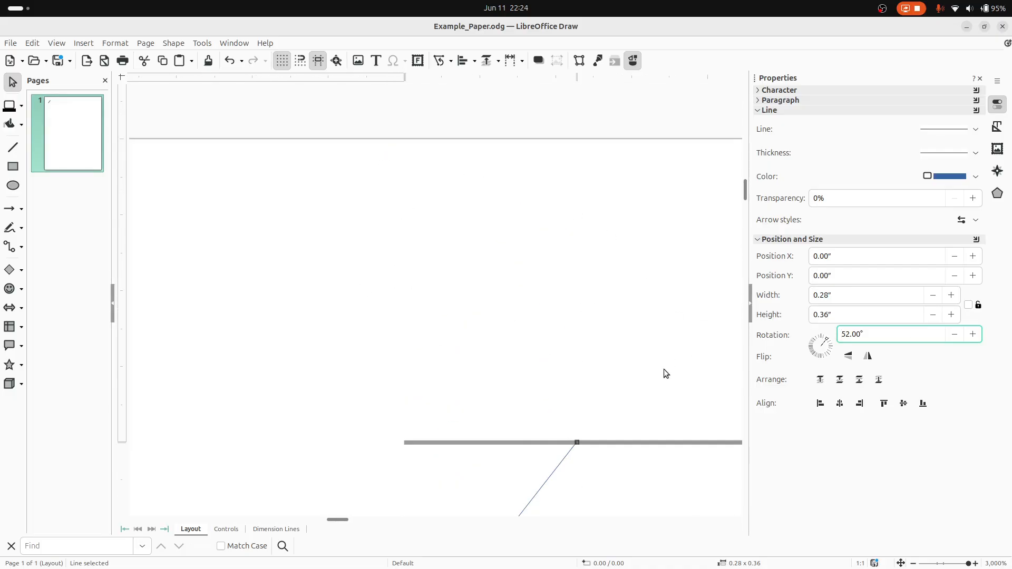
scroll(622, 316, "down", 10)
scroll(578, 231, "up", 2)
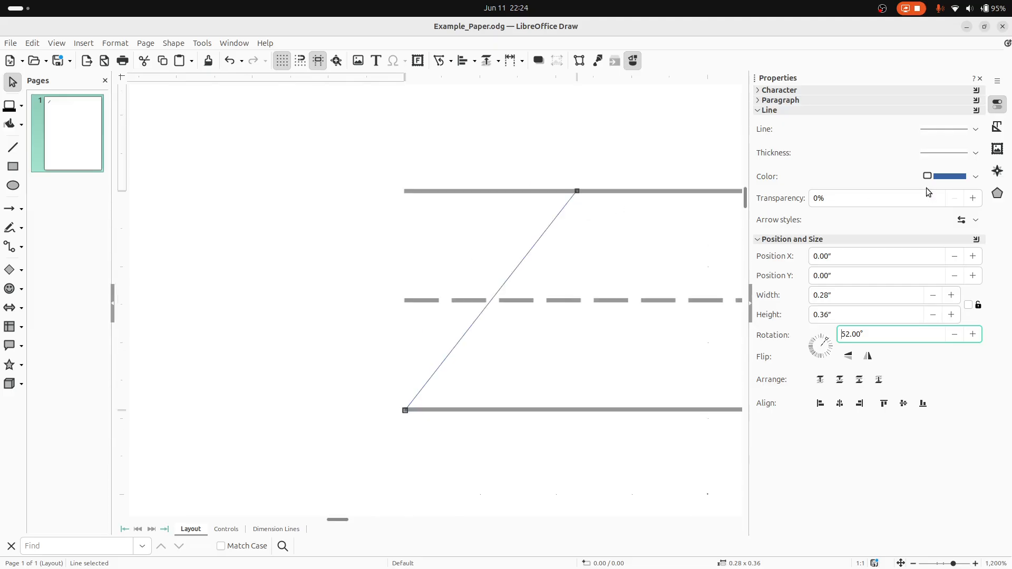
Make the slanted line black and set its transparency to 80%.
left_click(974, 176)
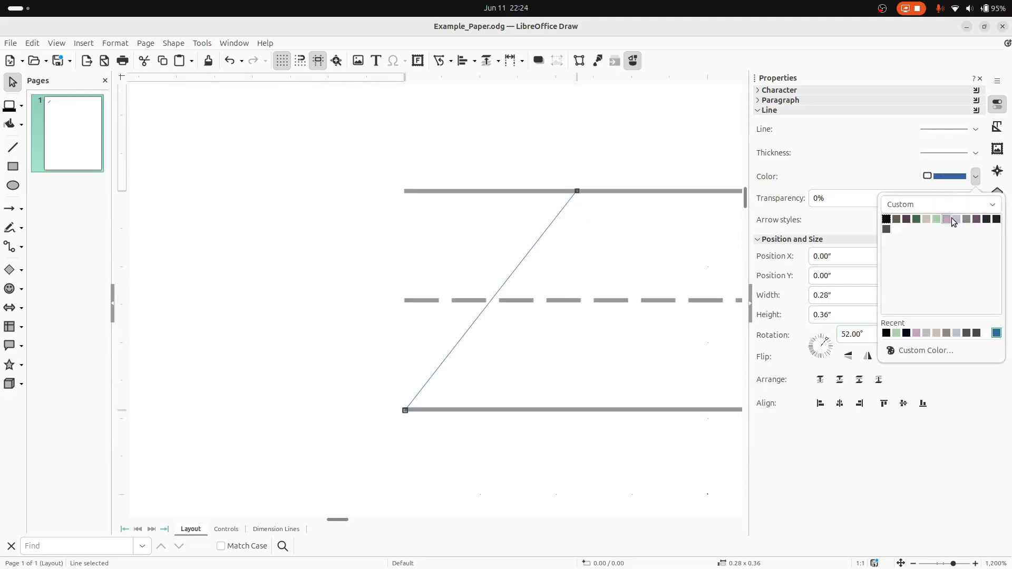
left_click(886, 333)
double_click(817, 198)
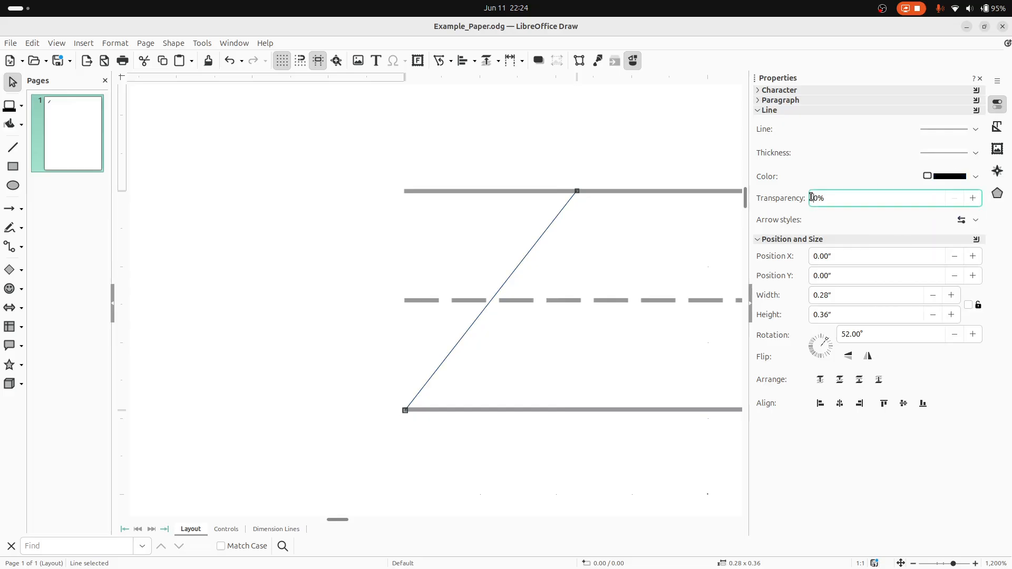
type("80")
key("Return")
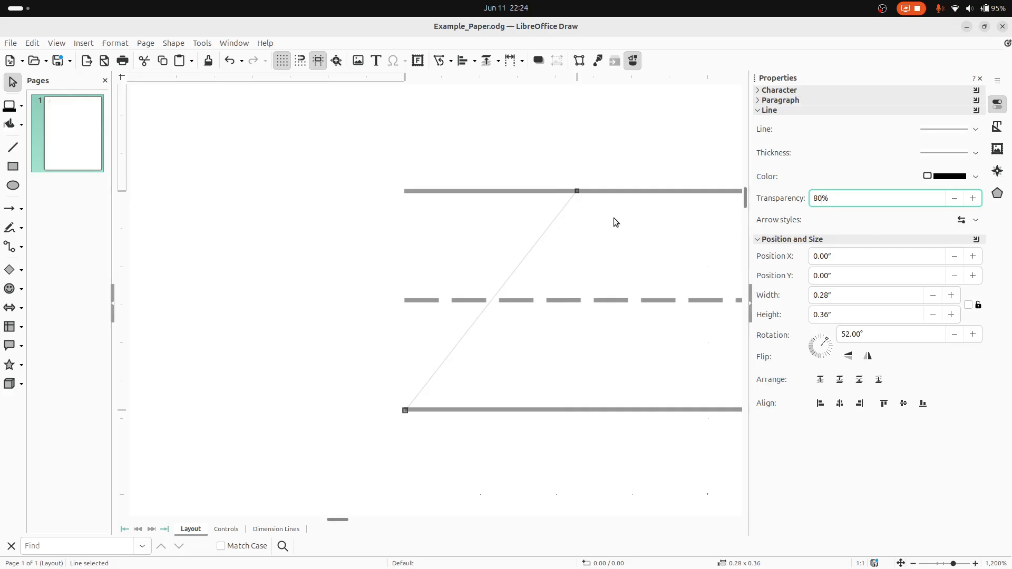
Give the slanted line the continuous line style and a thickness of 0.5 pt.
left_click(958, 131)
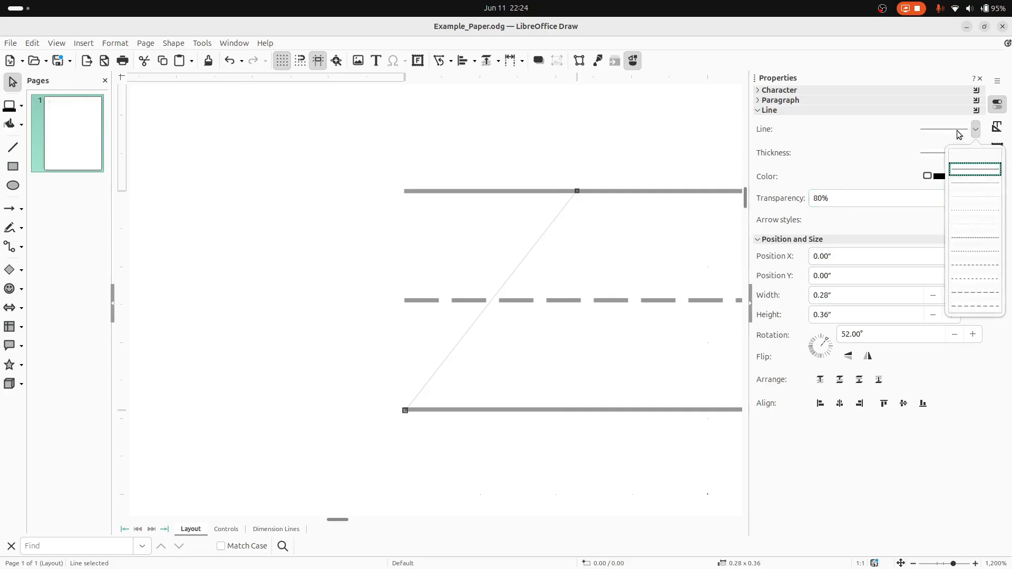
left_click(990, 164)
left_click(939, 153)
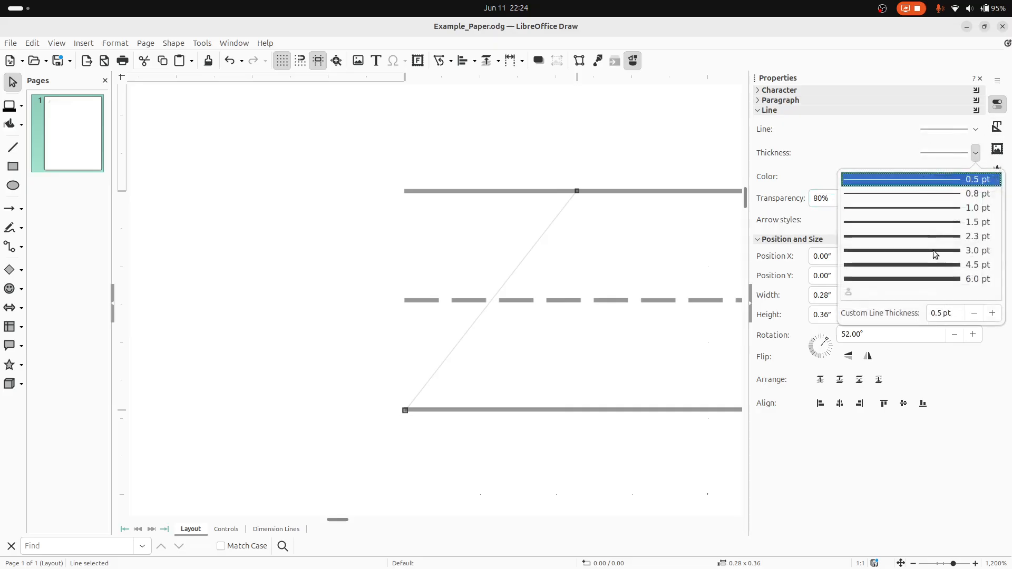
left_click(914, 181)
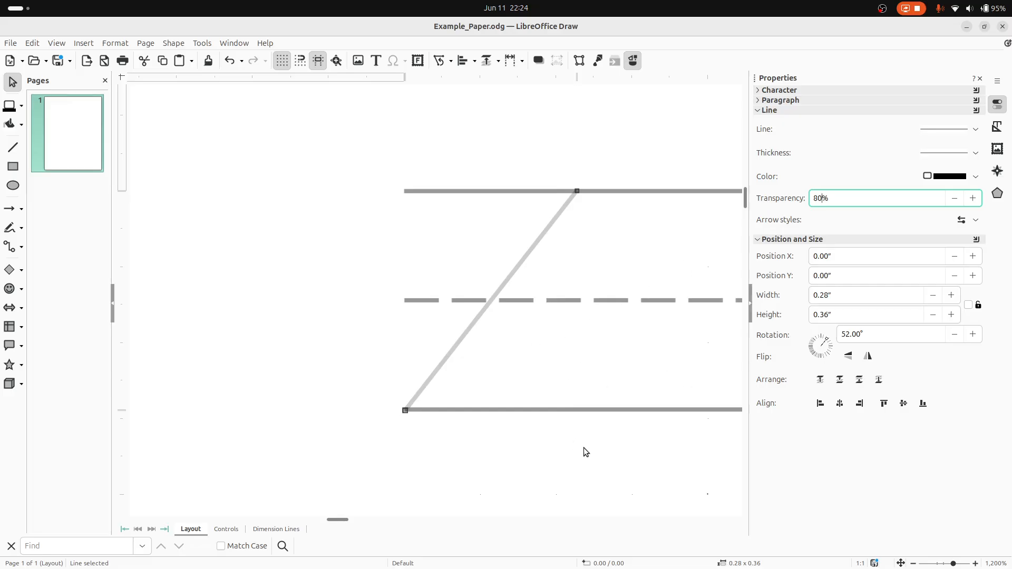
Inspect the guide lines along their full width, from the slanted line to their far ends.
scroll(606, 414, "down", 3)
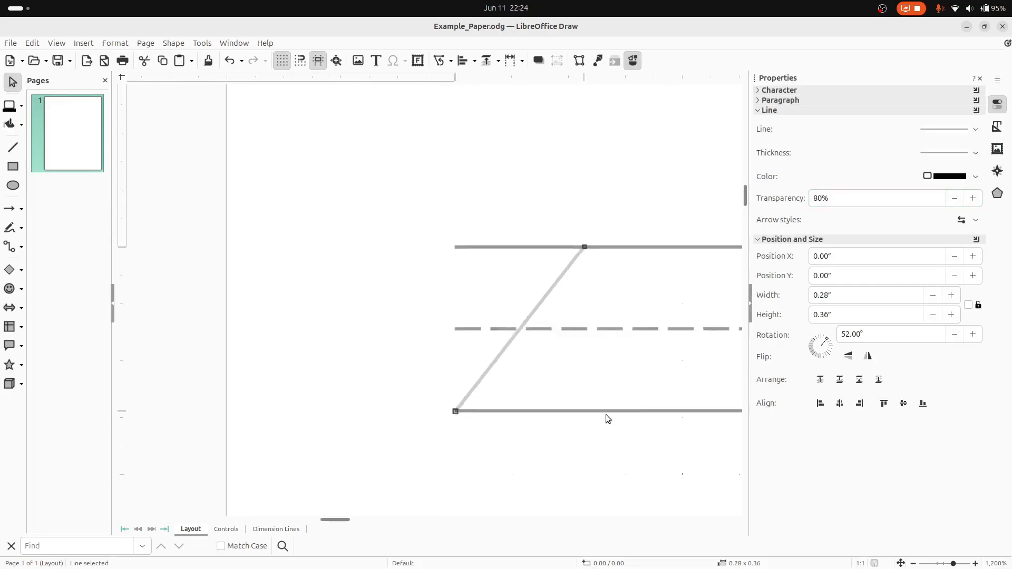
scroll(604, 422, "right", 10)
scroll(603, 422, "left", 5)
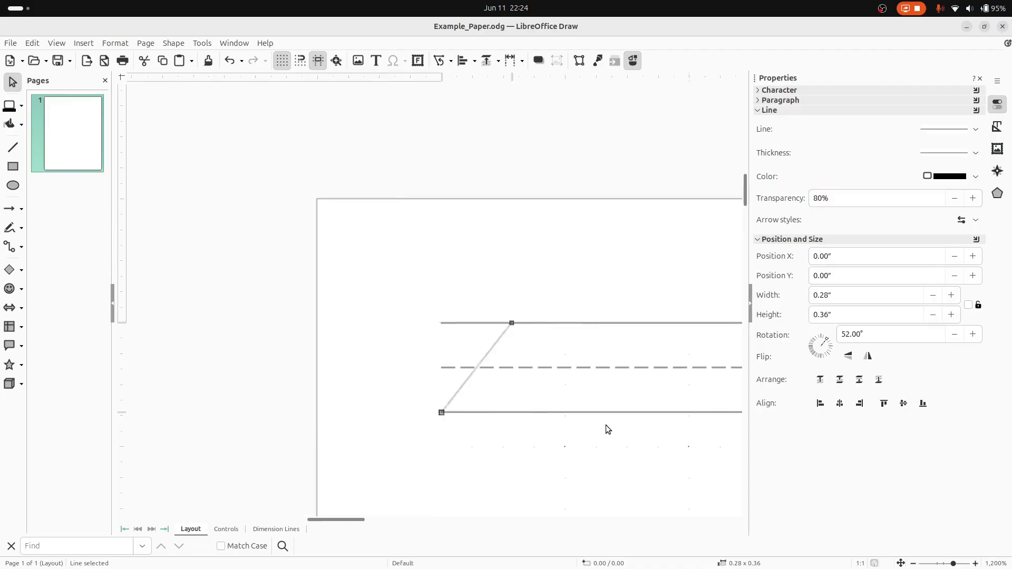
scroll(606, 425, "right", 8)
scroll(605, 425, "left", 5)
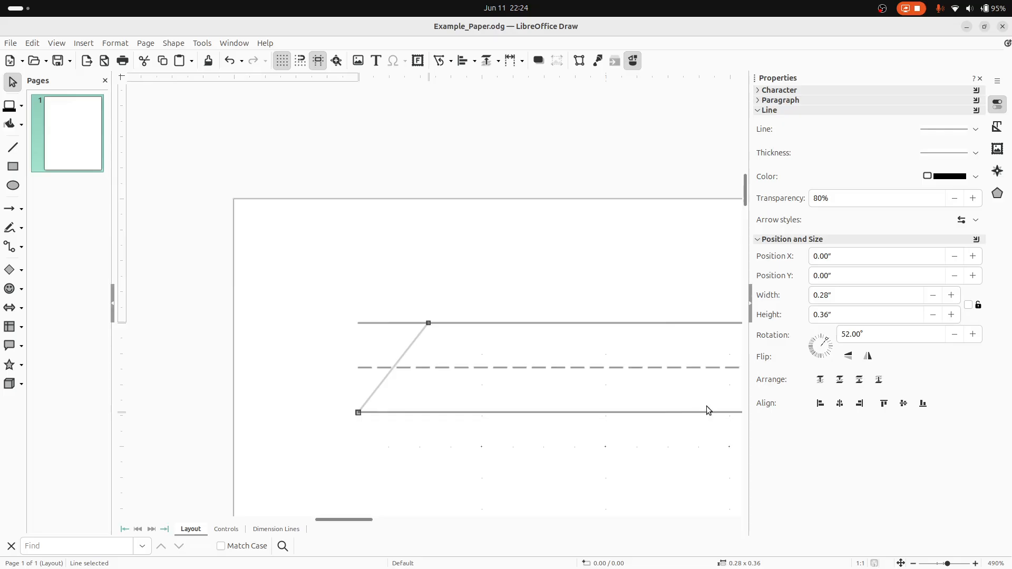
scroll(706, 406, "right", 5)
scroll(699, 411, "right", 8)
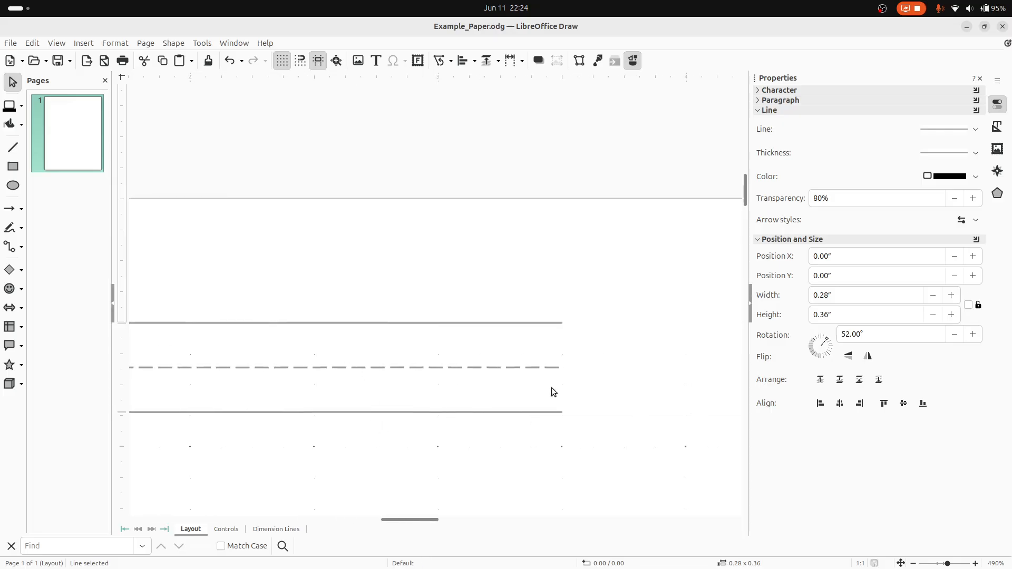
scroll(527, 403, "left", 10)
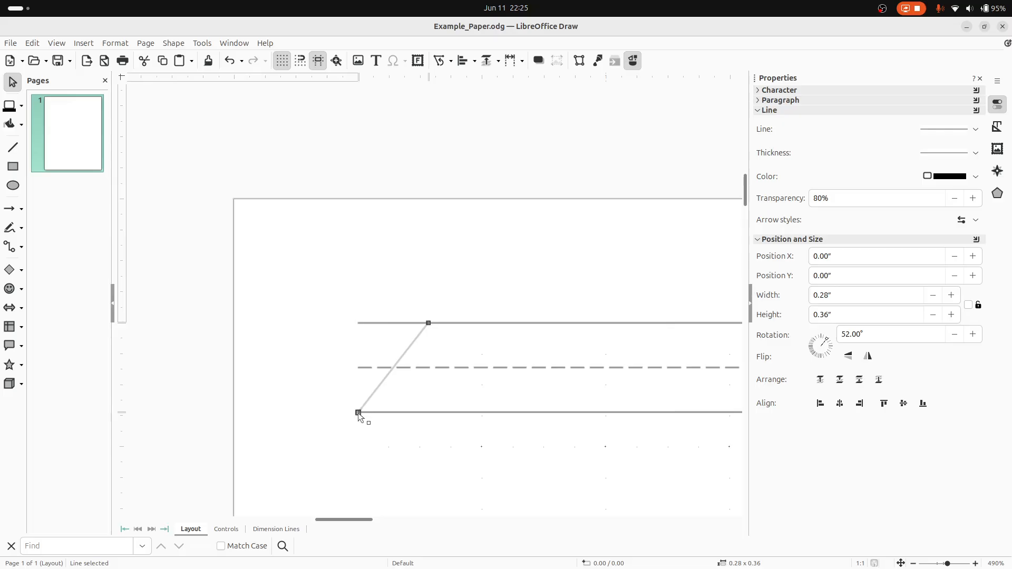
Paste a copy of the slanted line, move it off the original, and set the copy's rotation to 0°.
left_click(410, 342)
left_click(444, 299)
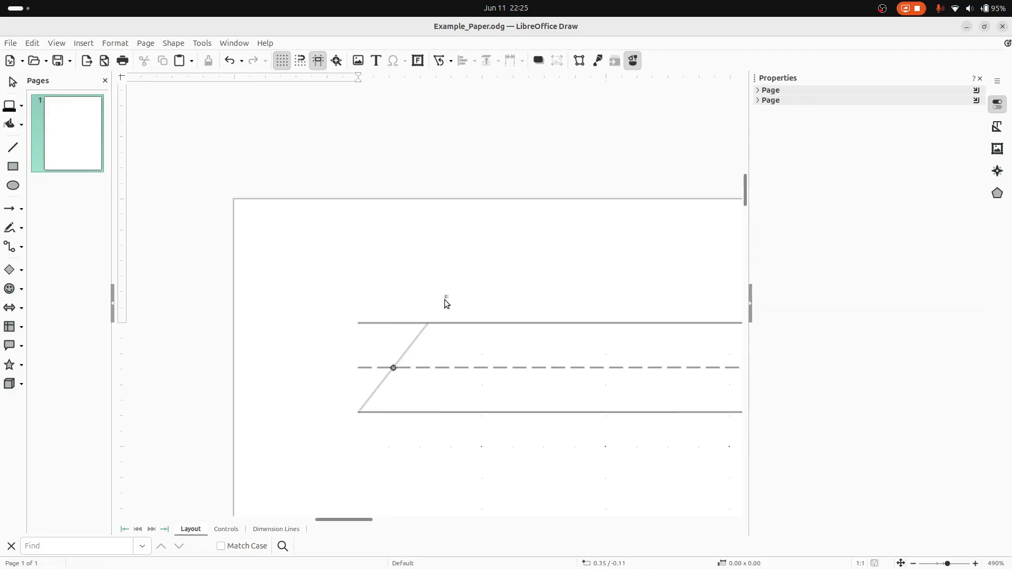
left_click(406, 347)
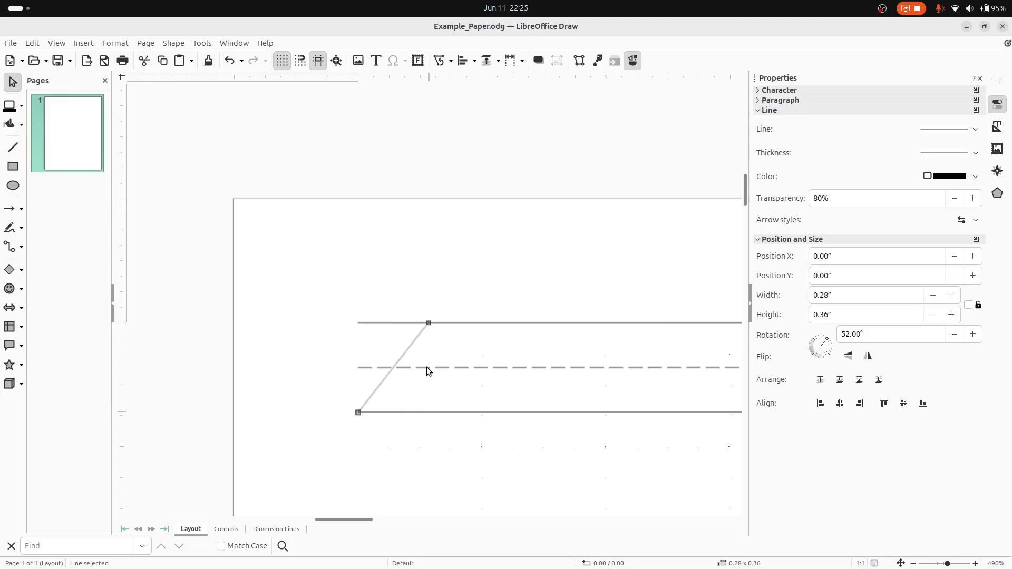
key("ctrl+v")
left_click_drag(410, 348, 427, 379)
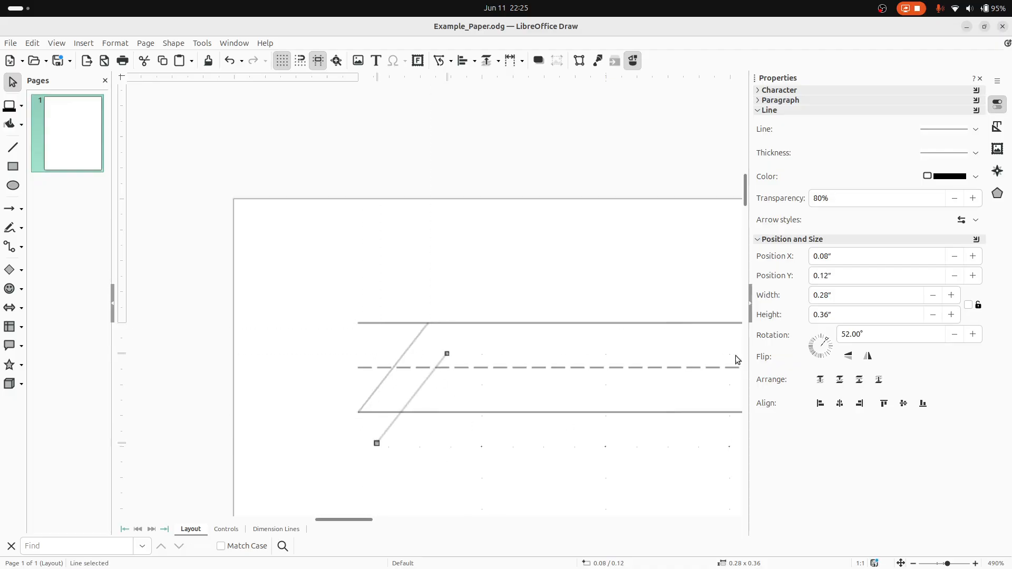
triple_click(896, 338)
type("0")
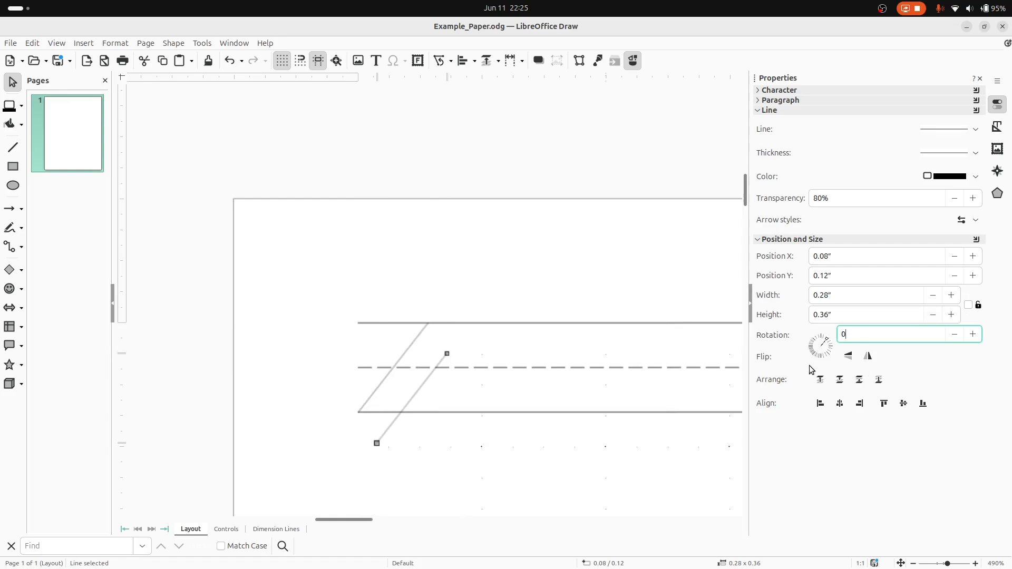
key("Return")
Move the horizontal copy just below the lower solid line, to position X 0.00" and Y 0.38".
scroll(400, 422, "up", 3)
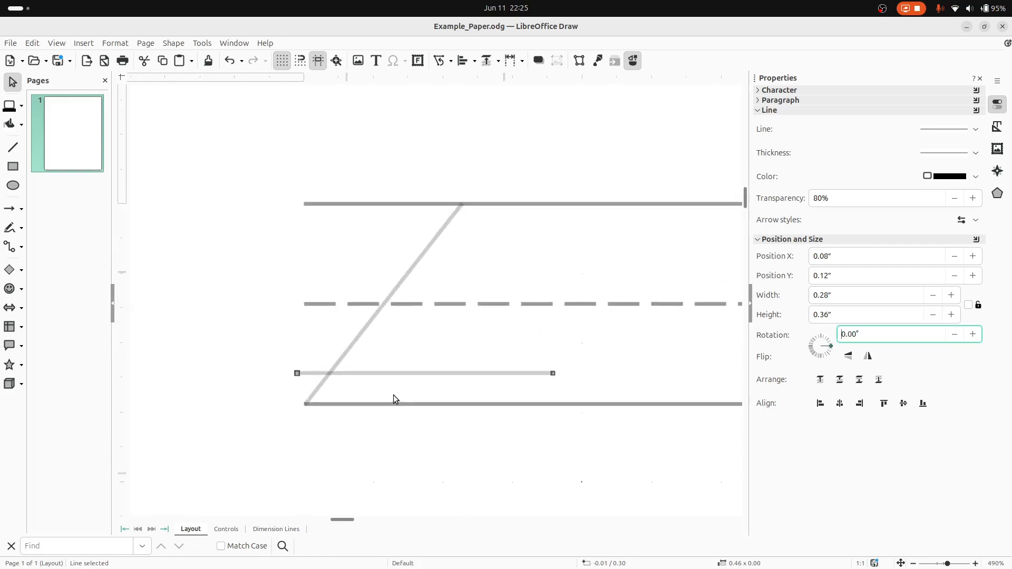
scroll(394, 394, "up", 3)
left_click_drag(379, 368, 391, 421)
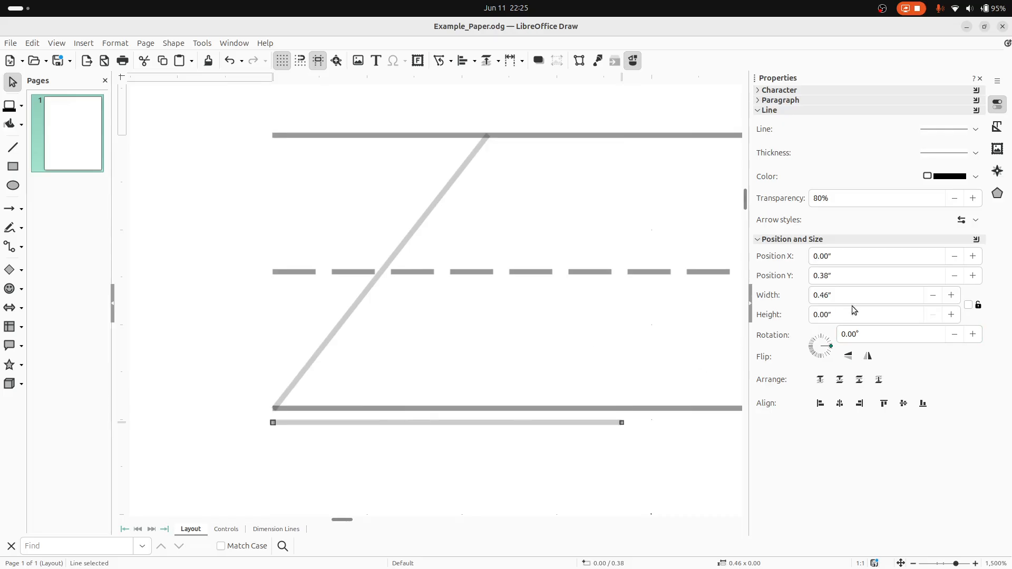
left_click(837, 277)
left_click(843, 256)
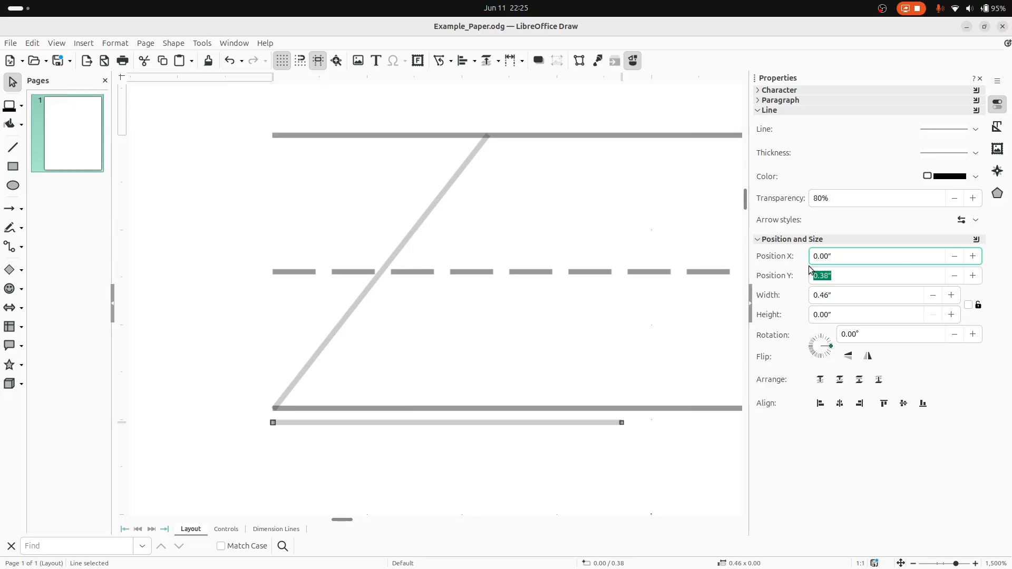
Delete the horizontal copy below the lower solid line.
left_click(814, 454)
left_click(447, 422)
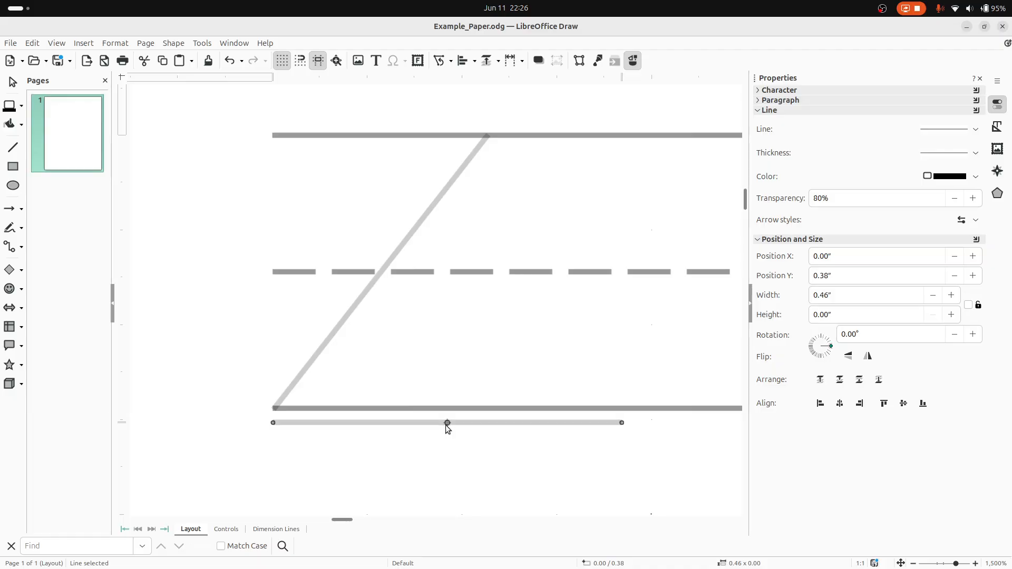
key("Delete")
Examine the empty stretch of the guide lines between the slanted line and their far ends.
scroll(425, 384, "down", 5)
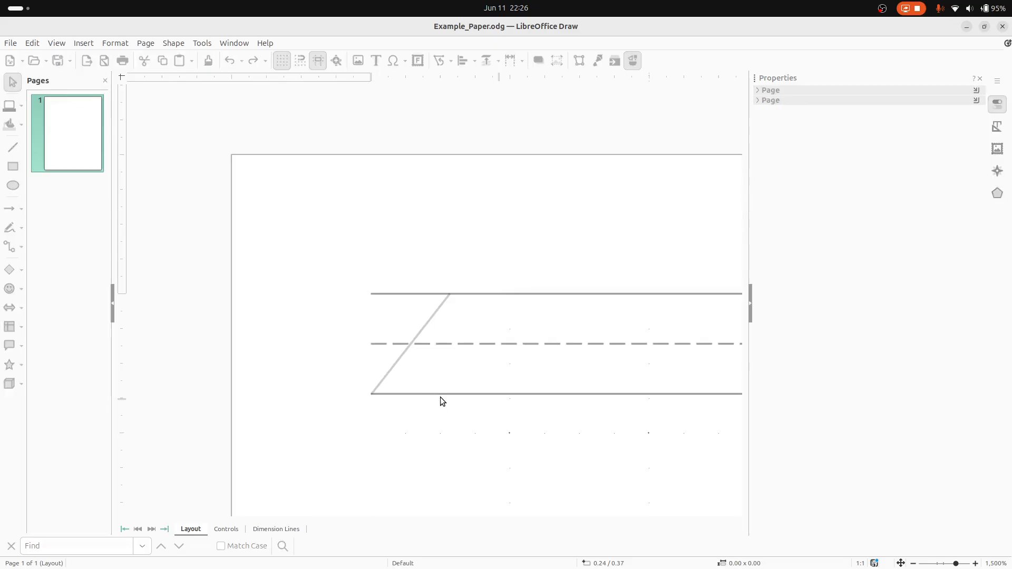
scroll(443, 398, "down", 1)
scroll(448, 397, "right", 5)
scroll(378, 369, "left", 3)
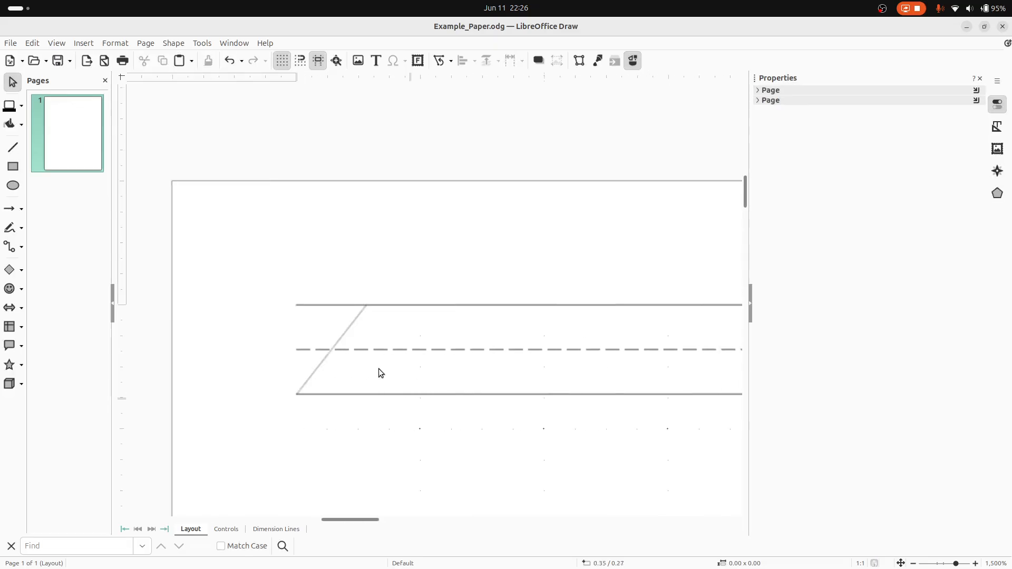
scroll(374, 341, "down", 3)
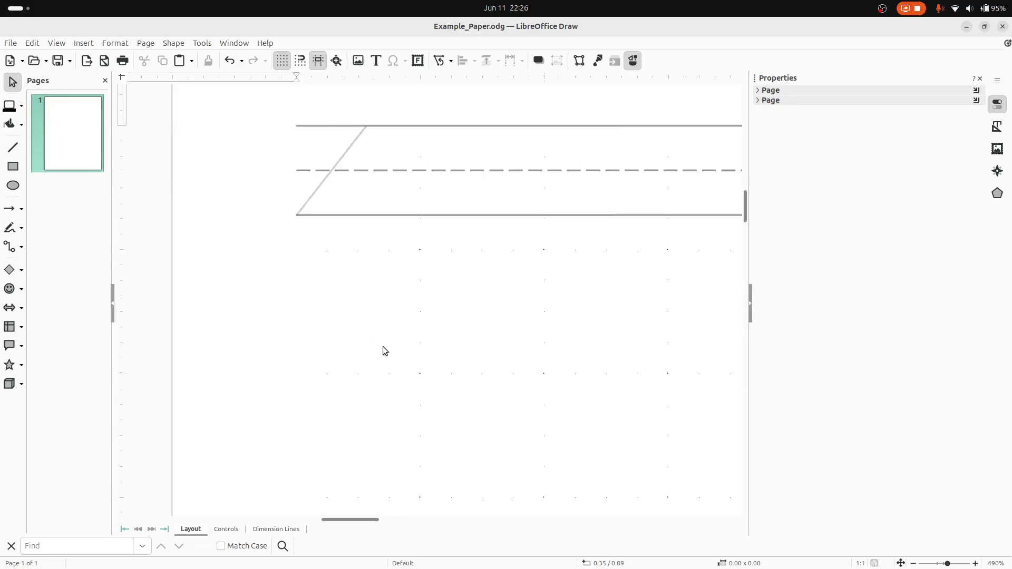
scroll(383, 347, "up", 4)
scroll(403, 375, "down", 2)
scroll(445, 400, "down", 1)
scroll(445, 394, "down", 2)
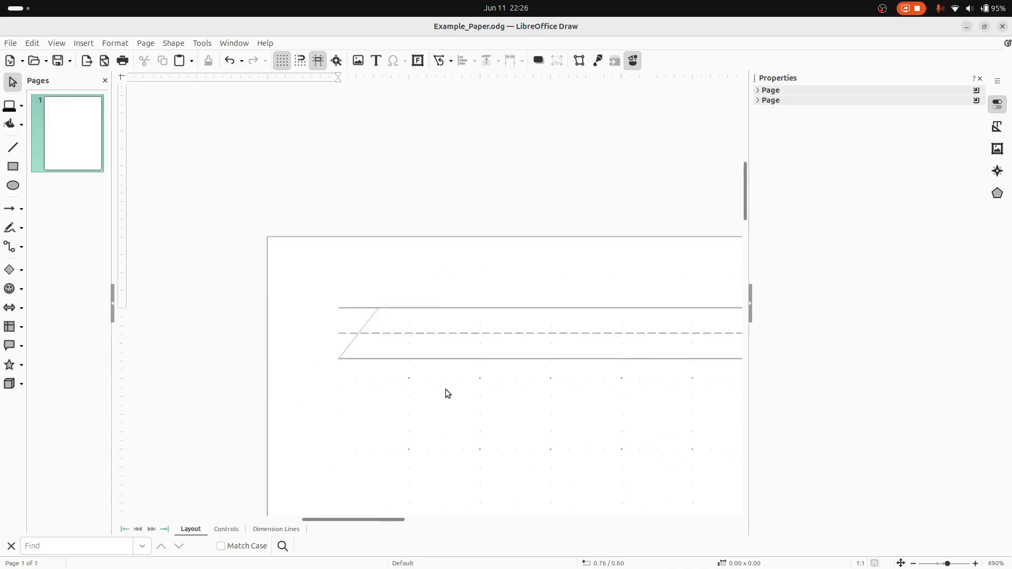
scroll(450, 397, "up", 2)
scroll(450, 397, "right", 6)
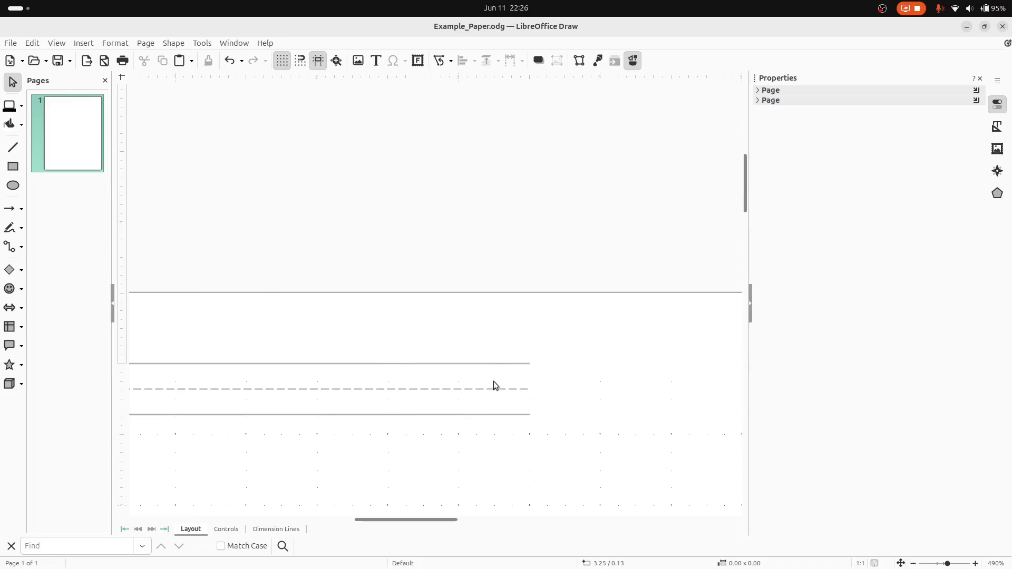
scroll(434, 388, "down", 1)
scroll(435, 394, "up", 2)
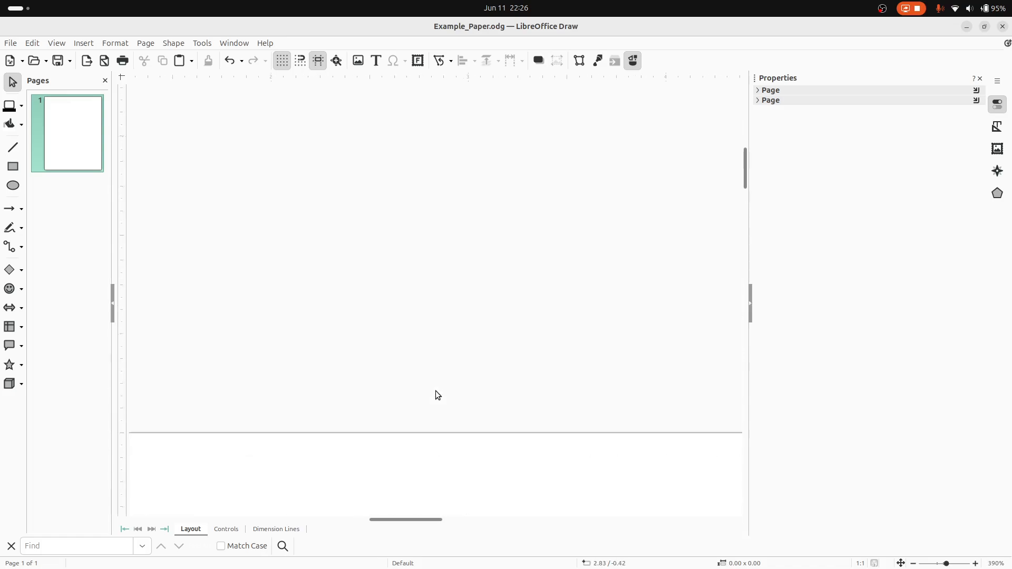
scroll(435, 401, "down", 2)
scroll(432, 403, "up", 1)
scroll(432, 402, "left", 6)
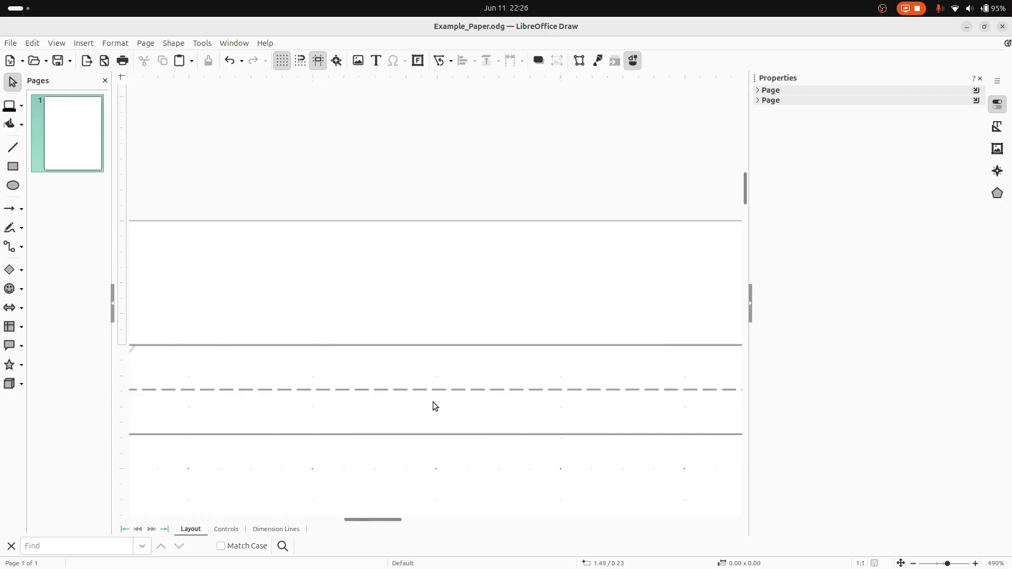
scroll(510, 404, "right", 5)
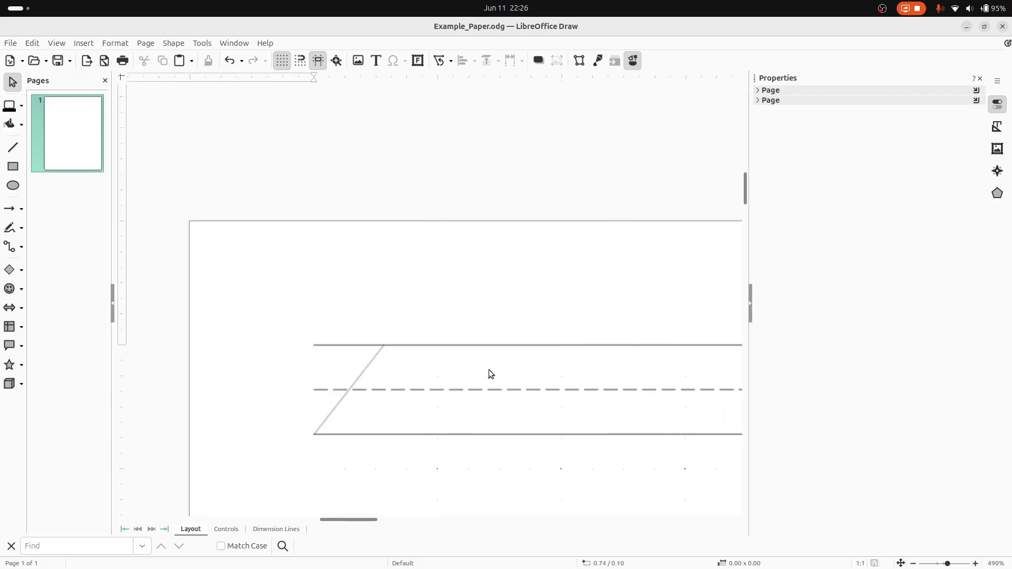
Duplicate the slanted line 14 times, evenly spaced along the X axis with a 0.00" Y offset, so the last copy meets the guide lines' far end.
left_click(361, 374)
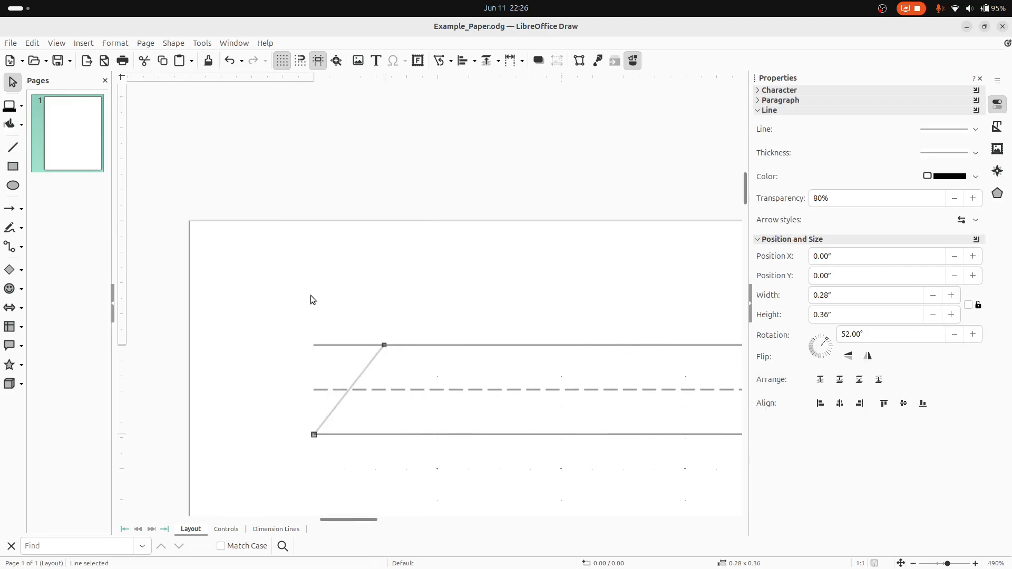
left_click(186, 43)
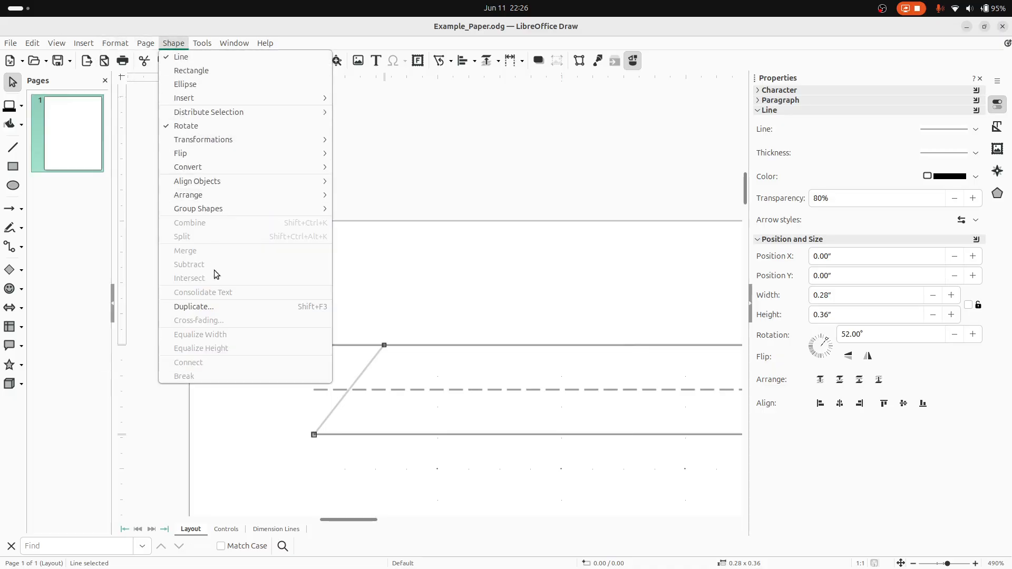
left_click(216, 306)
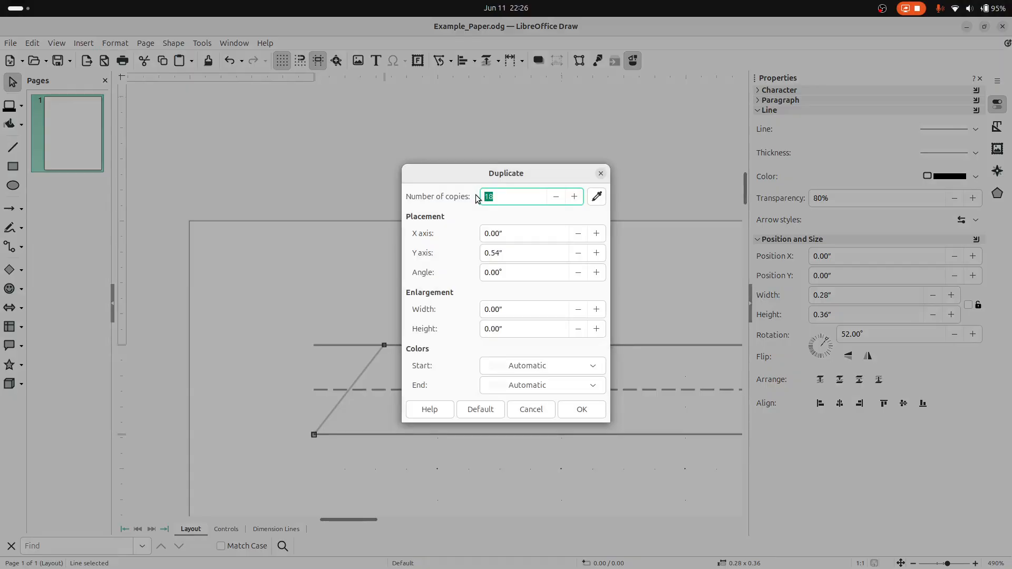
type("14")
left_click_drag(507, 252, 489, 251)
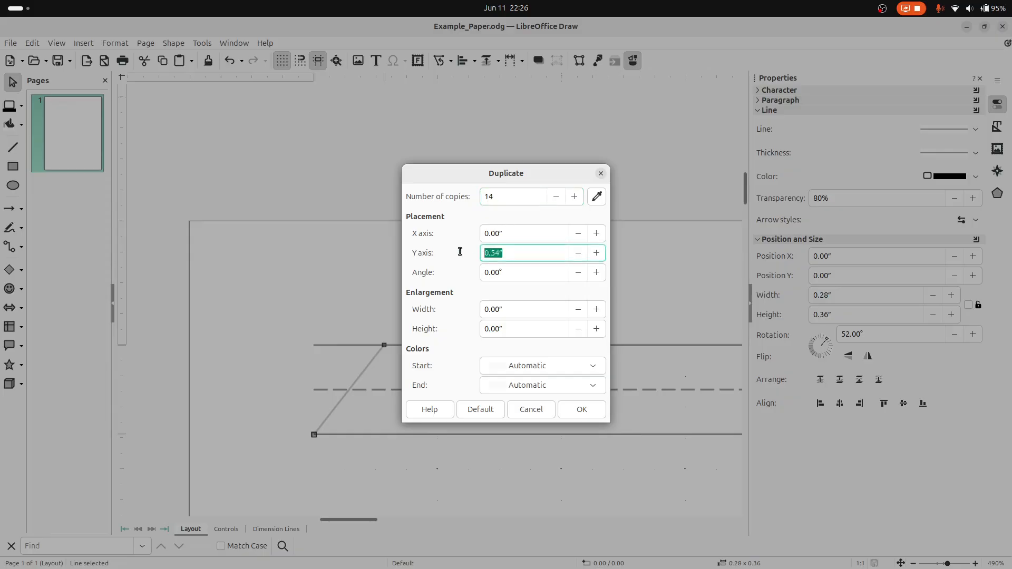
key("BackSpace")
left_click(500, 233)
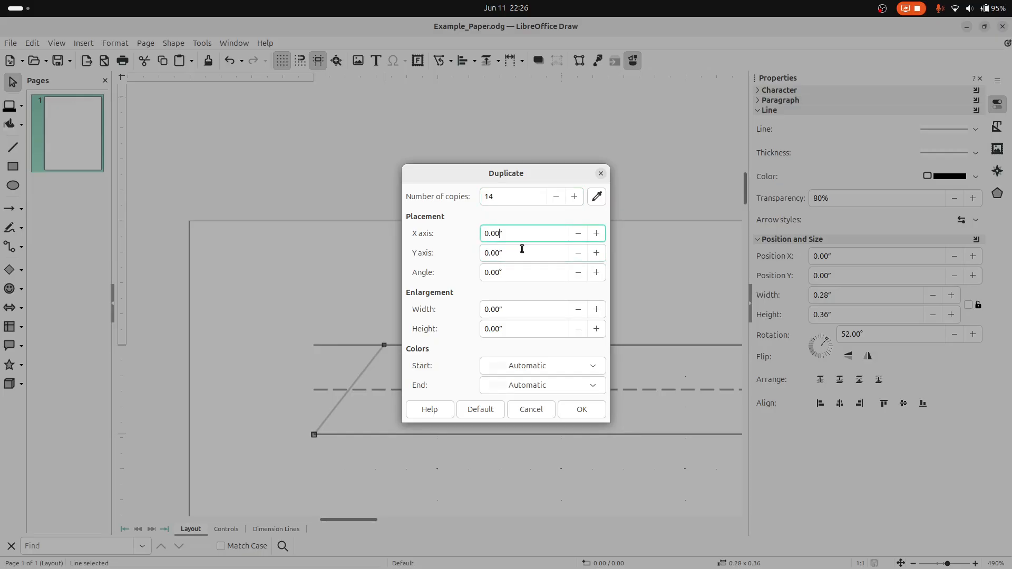
key("BackSpace")
key("BackSpace")
left_click(581, 409)
Check the spacing of the slanted lines along the whole row and how the last one meets the guide lines' end.
scroll(546, 405, "down", 2)
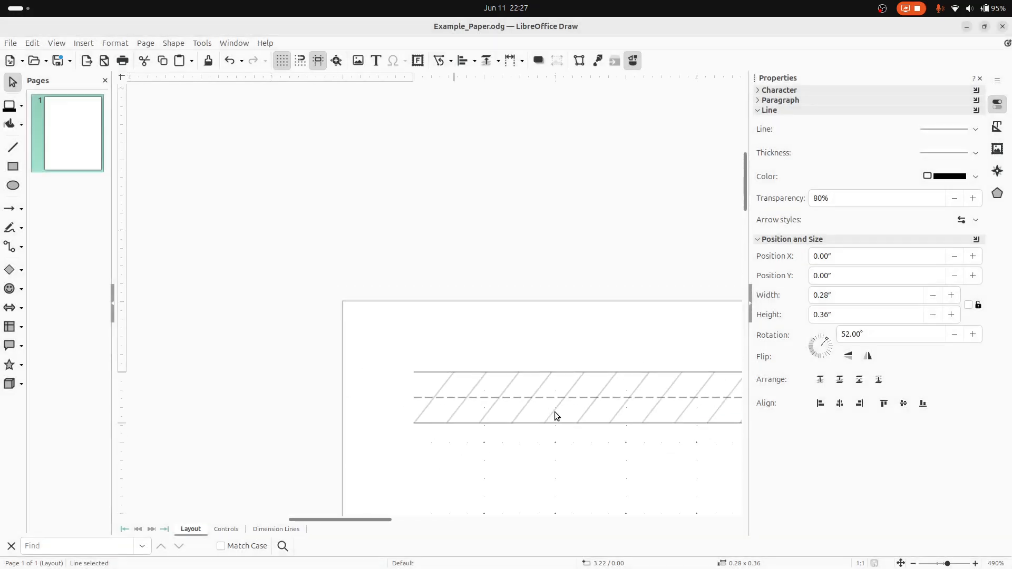
scroll(567, 417, "right", 3)
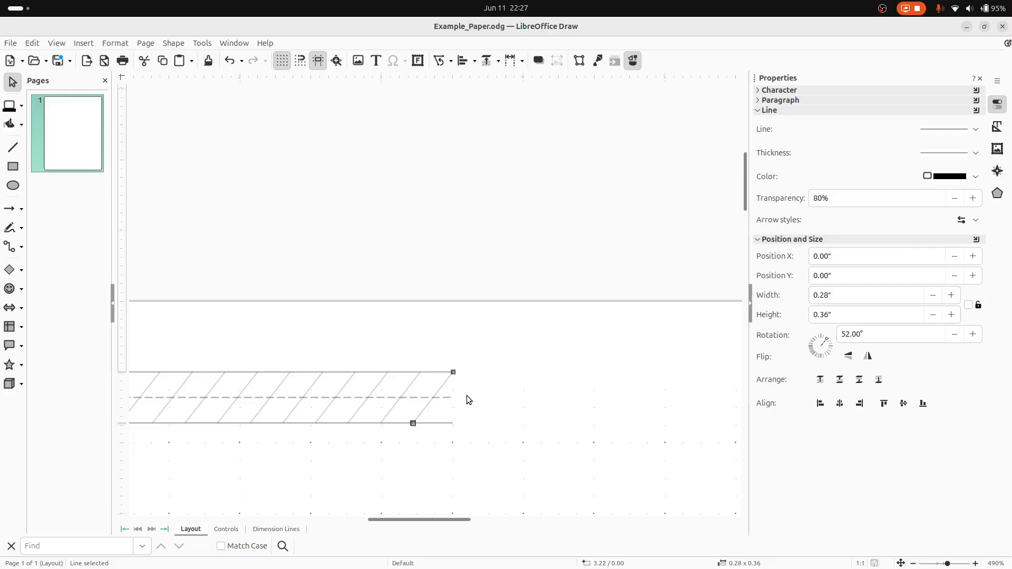
scroll(452, 399, "up", 1)
scroll(459, 457, "up", 4)
scroll(480, 457, "left", 5)
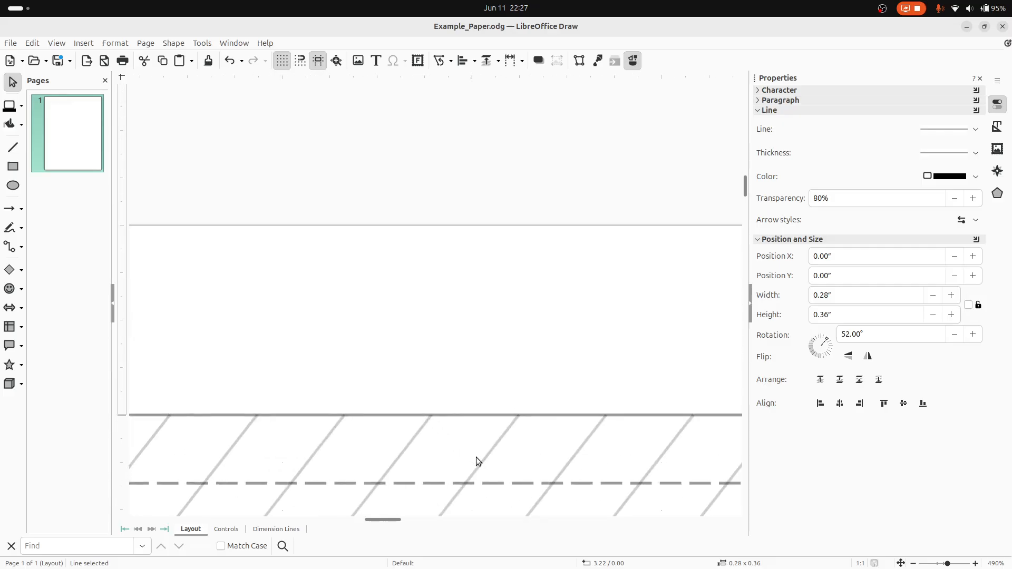
scroll(467, 458, "down", 3)
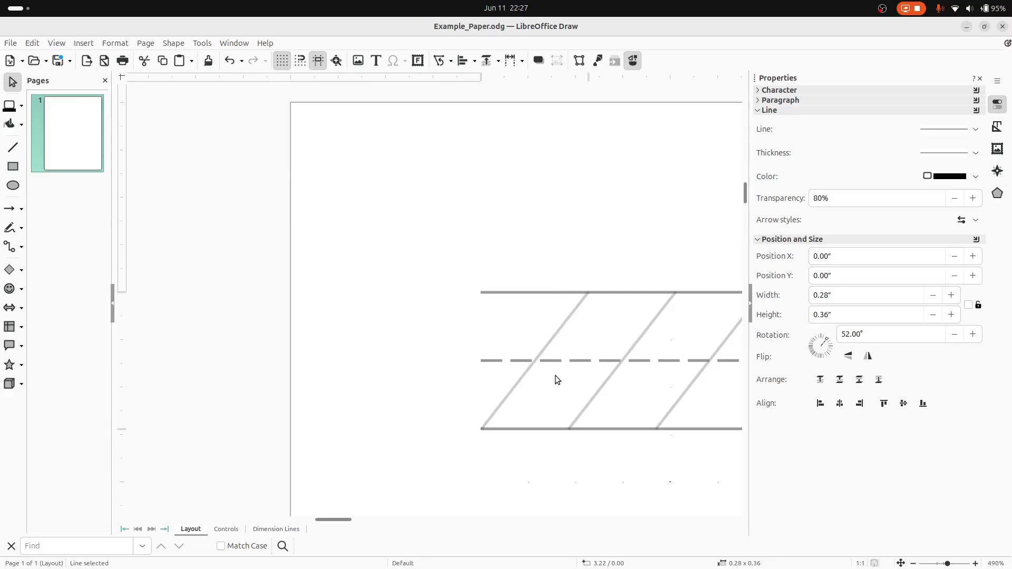
scroll(567, 372, "right", 1)
scroll(580, 384, "right", 4)
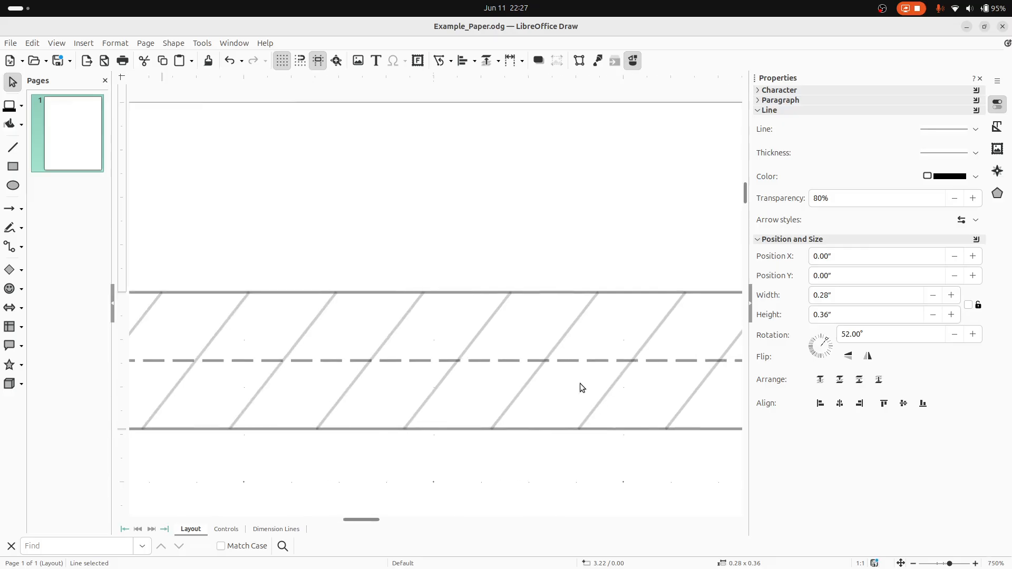
scroll(580, 383, "right", 5)
left_click(422, 299)
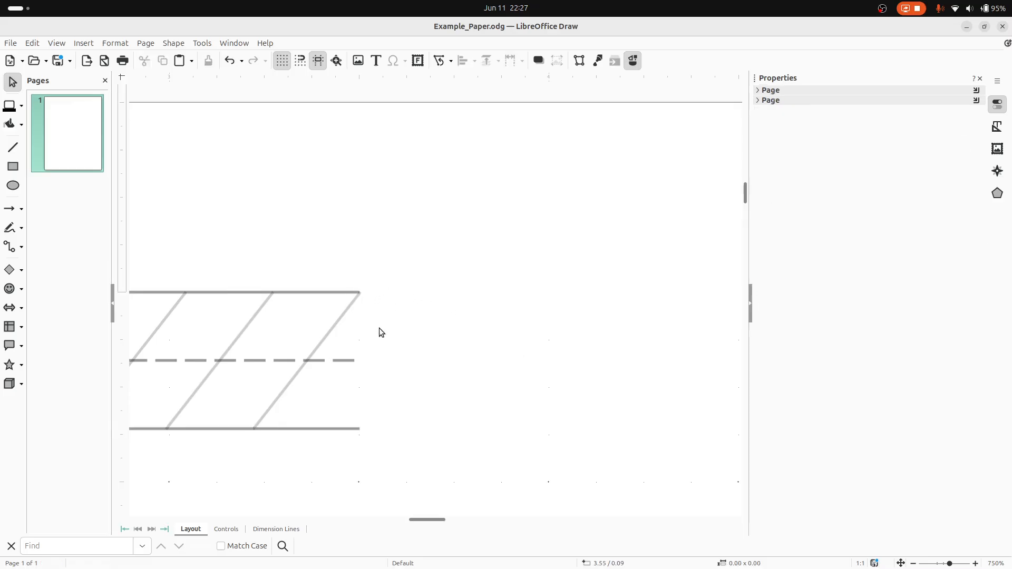
scroll(387, 350, "left", 6)
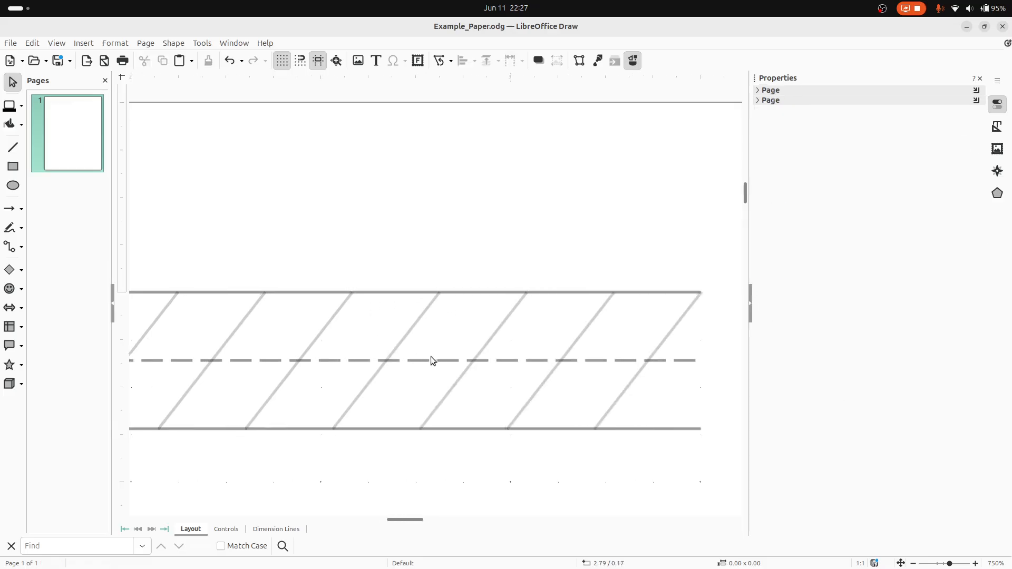
Group the solid, dashed and slanted lines of the row into one object.
scroll(431, 356, "down", 3, "ctrl")
scroll(441, 365, "down", 2)
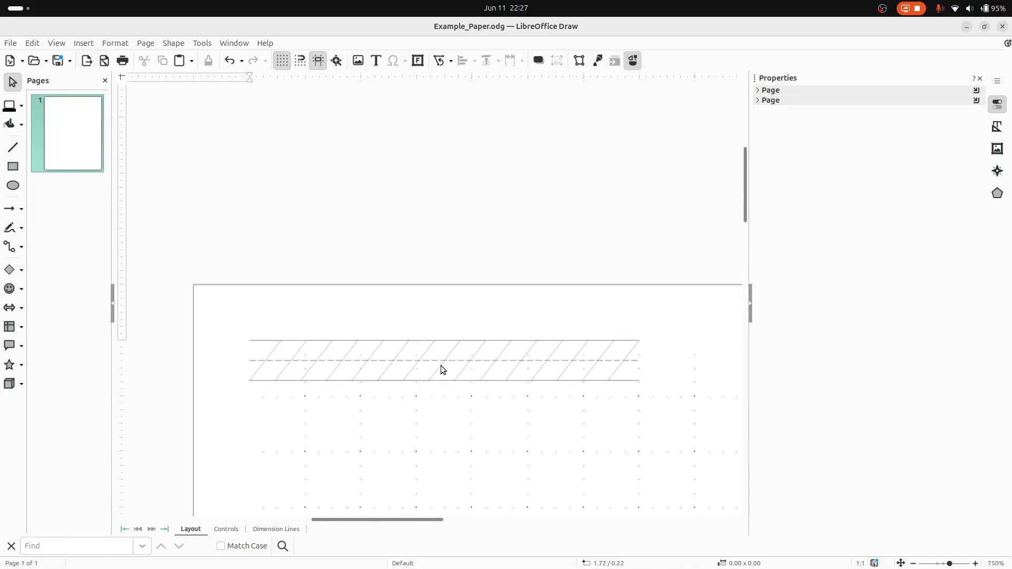
mouse_move(215, 305)
left_mouse_down()
mouse_move(515, 472)
mouse_move(691, 426)
left_mouse_up()
right_click(527, 379)
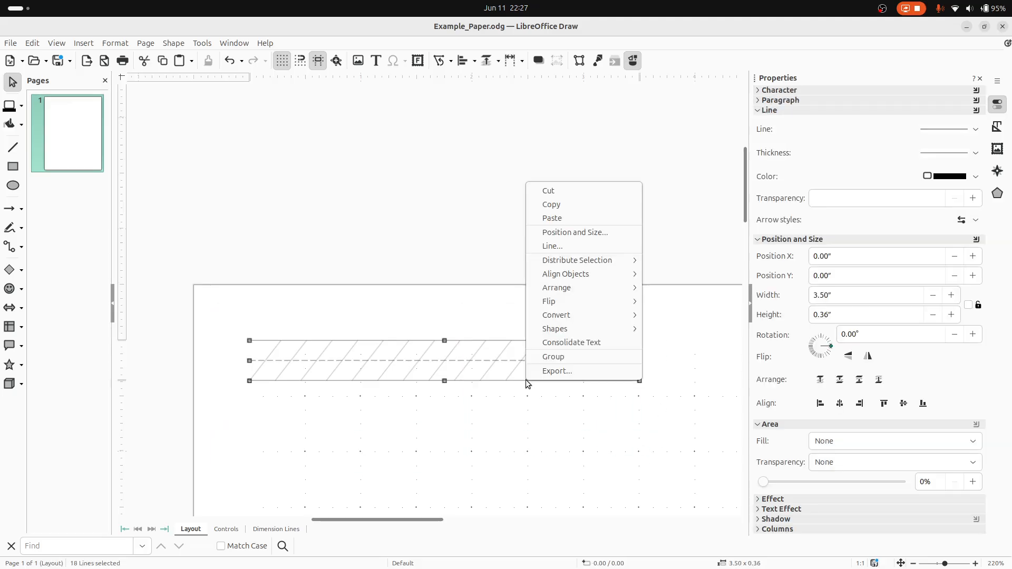
left_click(553, 358)
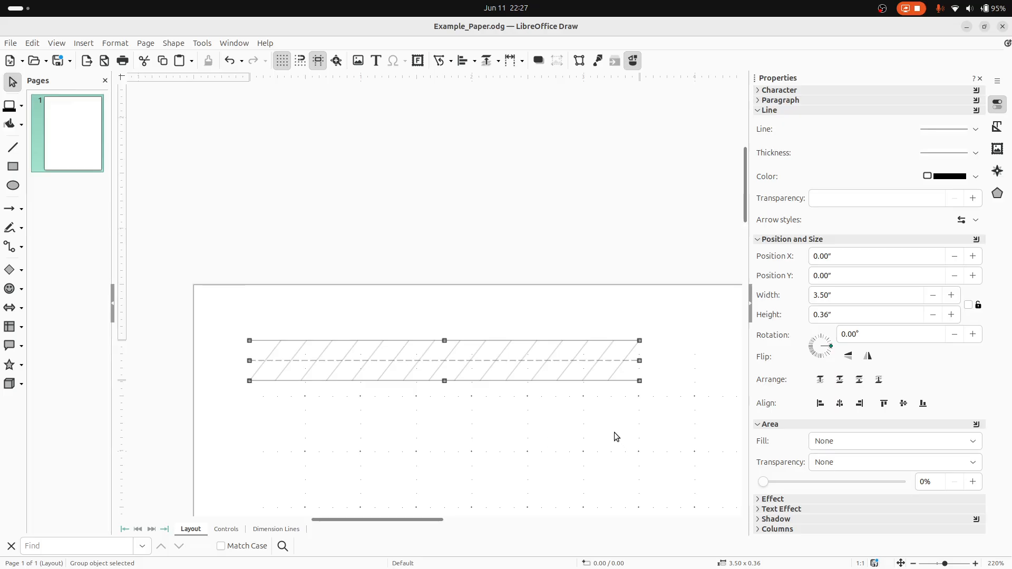
Examine the empty page space below the grouped row, down to the bottom margin.
scroll(492, 394, "down", 2, "ctrl")
scroll(492, 395, "down", 2)
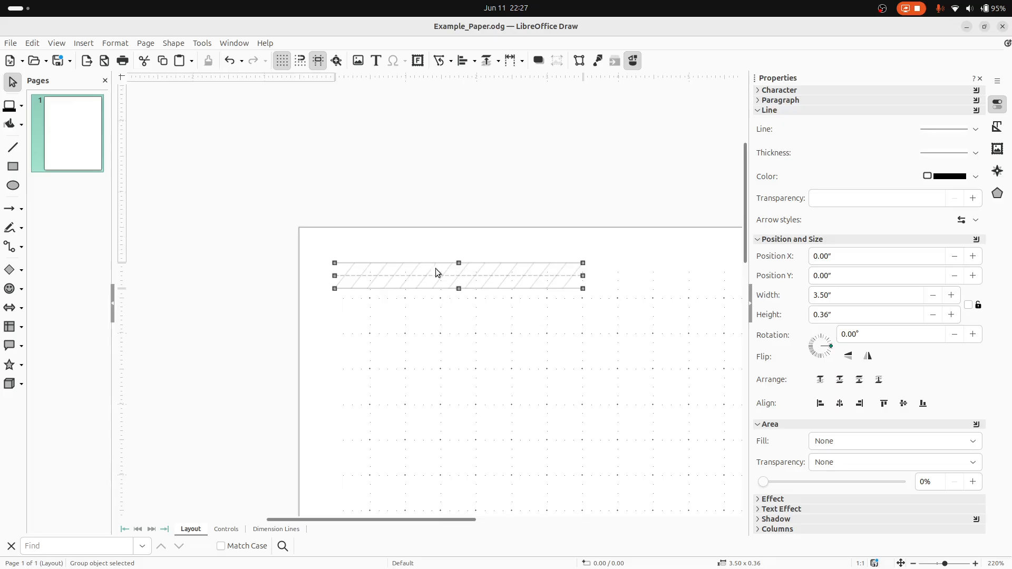
scroll(469, 383, "down", 4)
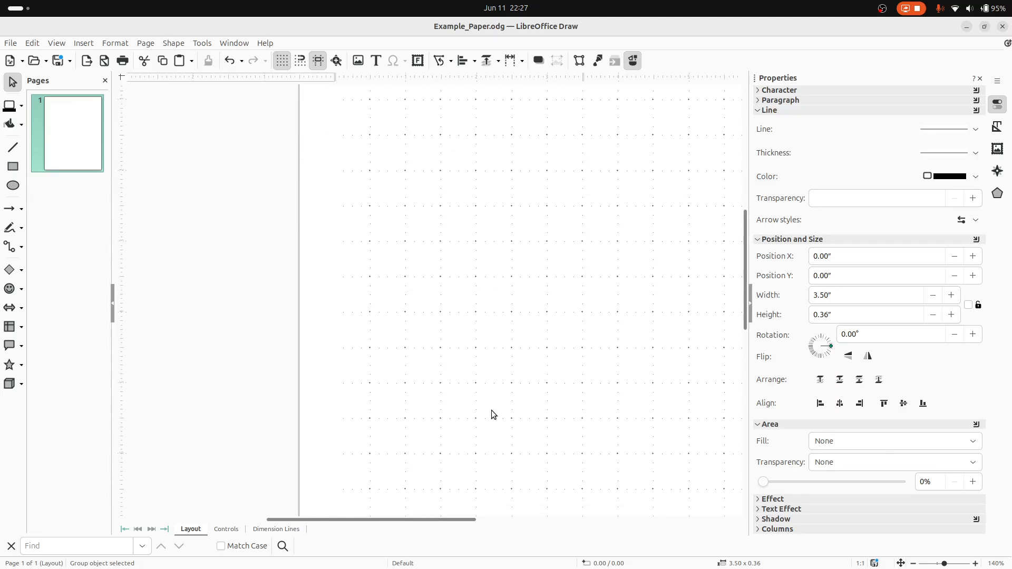
scroll(474, 422, "down", 3)
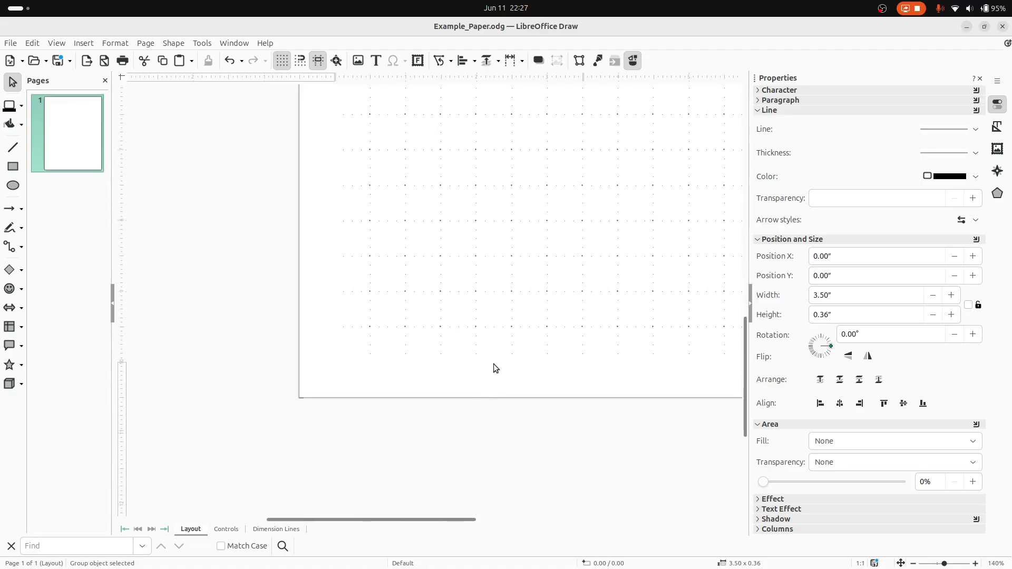
scroll(494, 361, "up", 8)
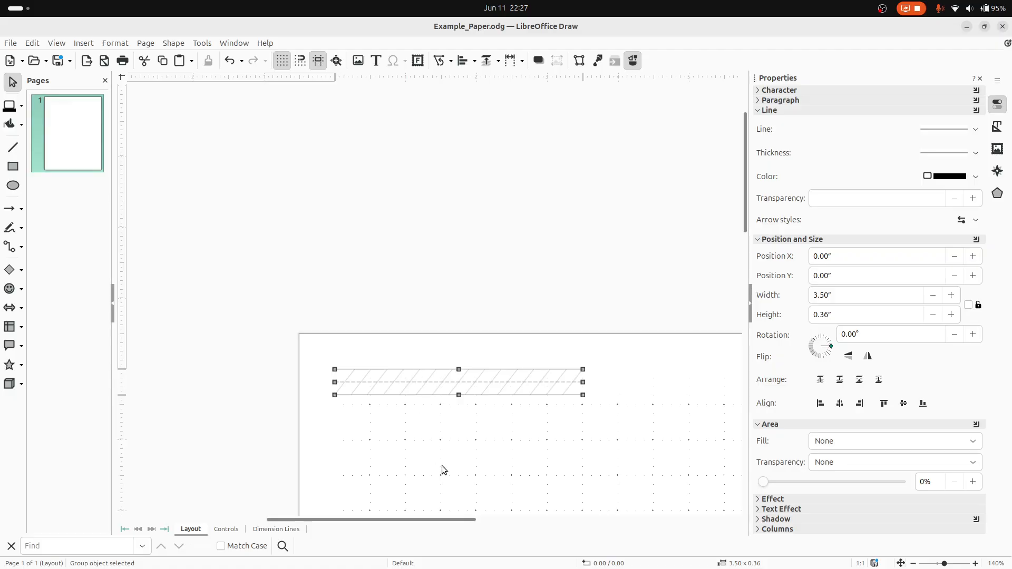
Look up the vertical spacing between row starts in the lined_paper_specs.ods spreadsheet and return to the Example_Paper.odg drawing.
scroll(439, 432, "up", 3)
scroll(439, 432, "down", 3)
scroll(430, 361, "up", 6, "ctrl")
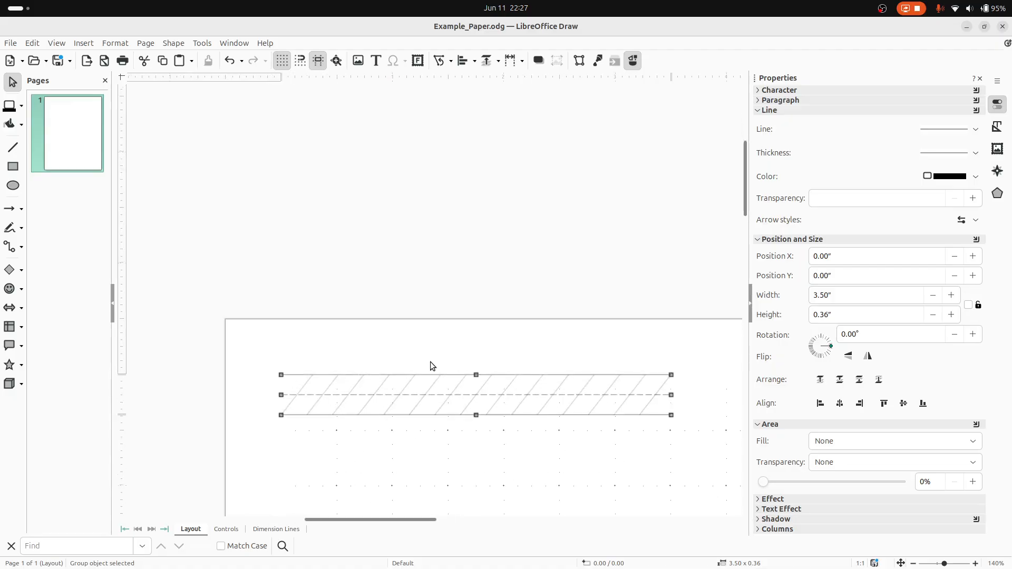
scroll(447, 386, "down", 3)
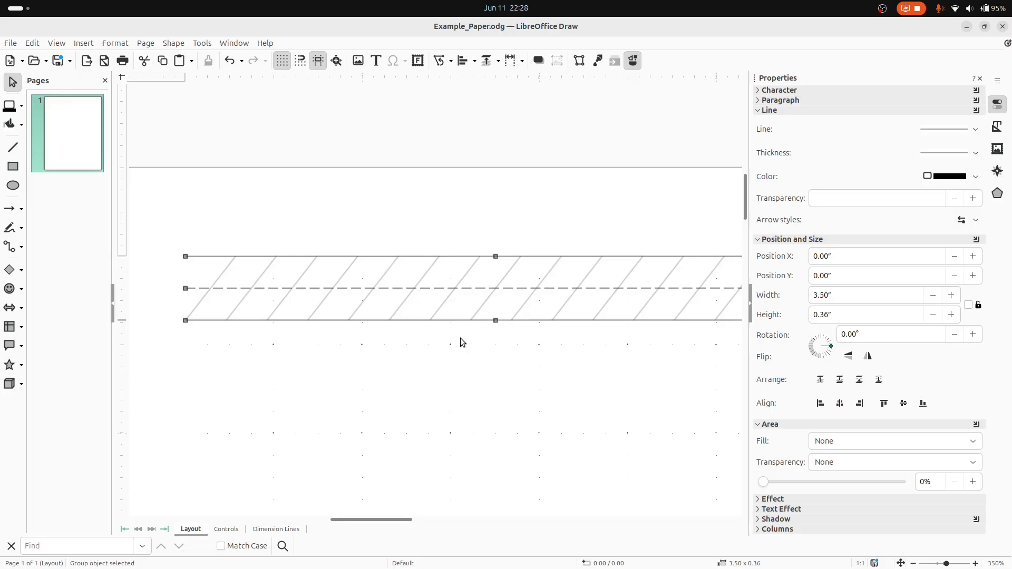
key("alt+Tab")
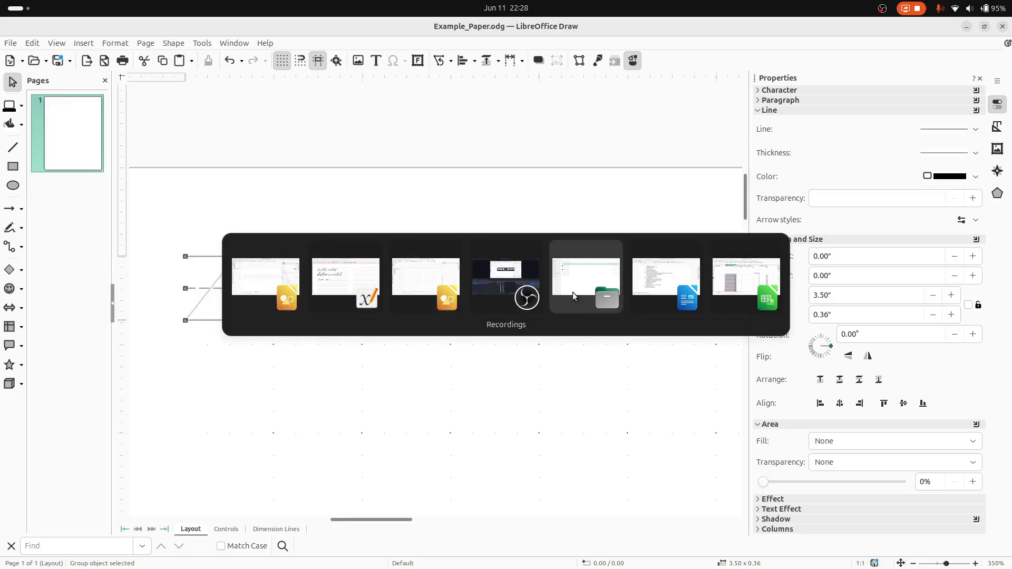
left_click(767, 292)
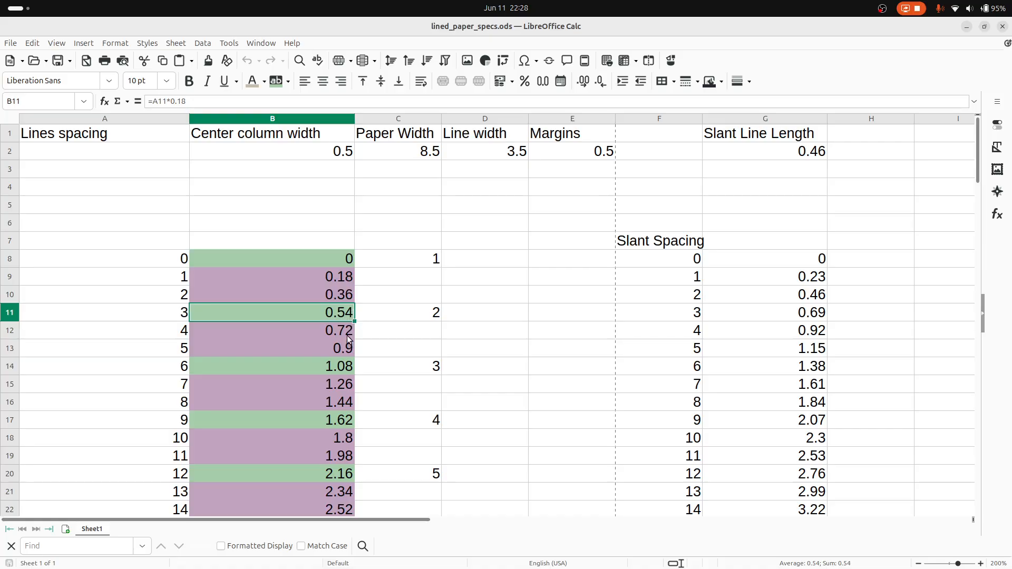
key("alt+Tab")
left_click(353, 278)
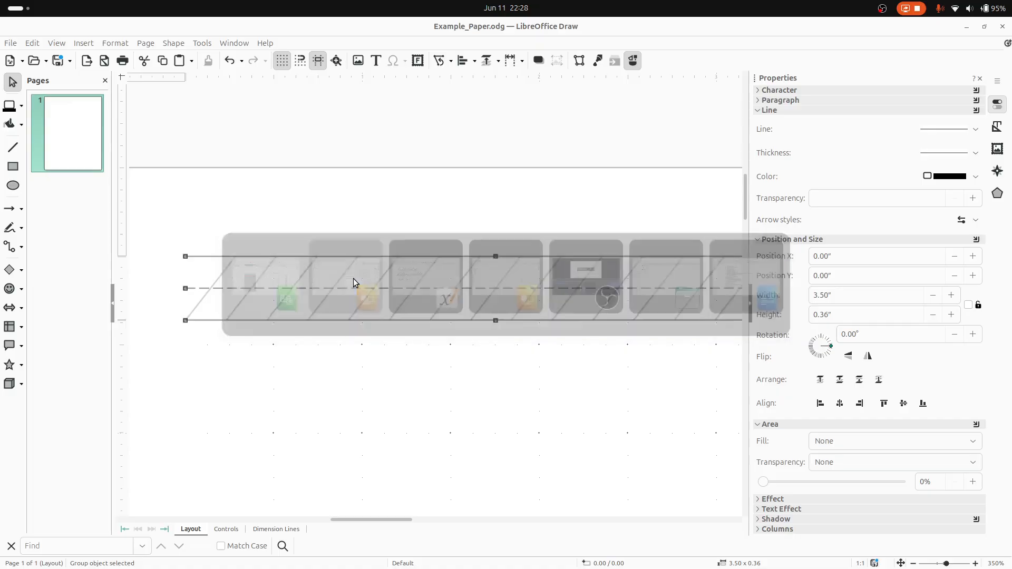
Duplicate the grouped row 18 times with an X axis offset of 0.00" and a Y axis offset of 0.54".
scroll(397, 304, "down", 2)
scroll(458, 260, "down", 2)
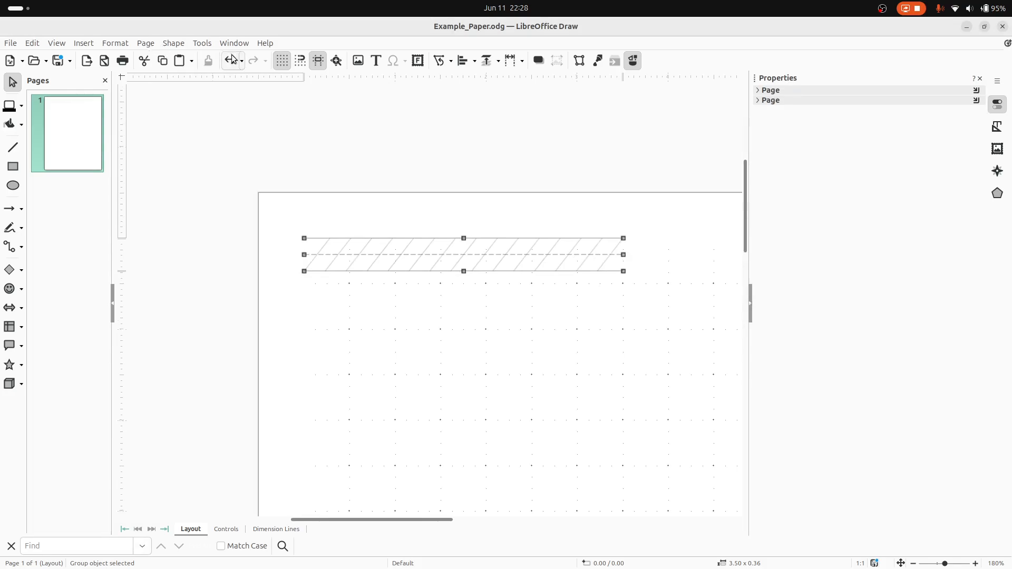
left_click(201, 46)
mouse_move(179, 43)
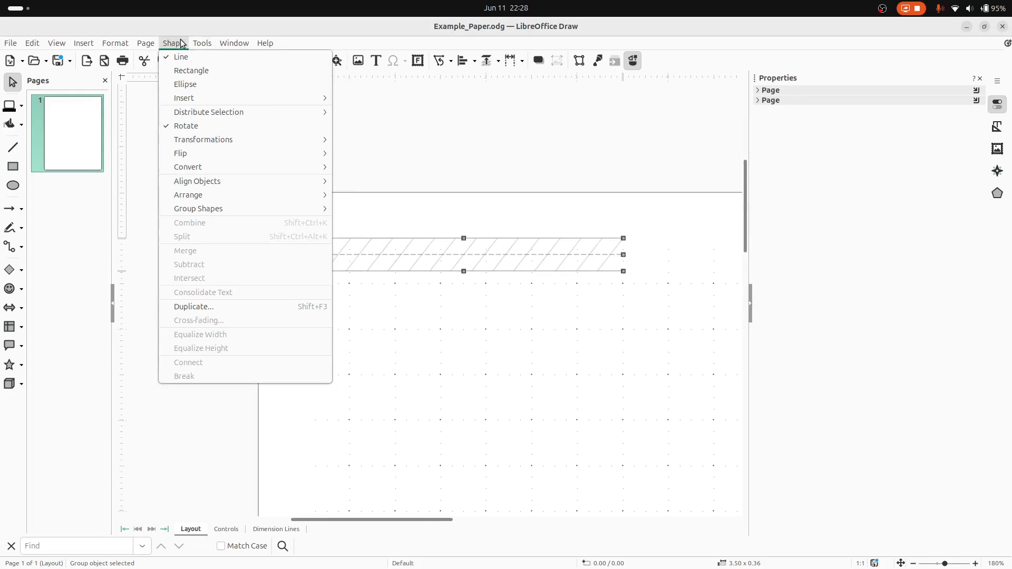
left_click(216, 307)
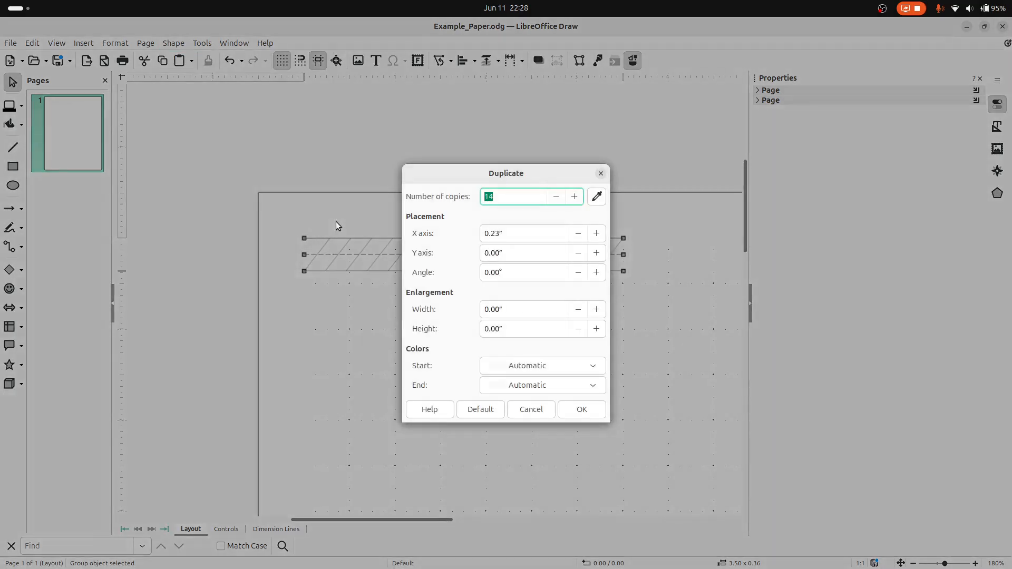
left_click(516, 234)
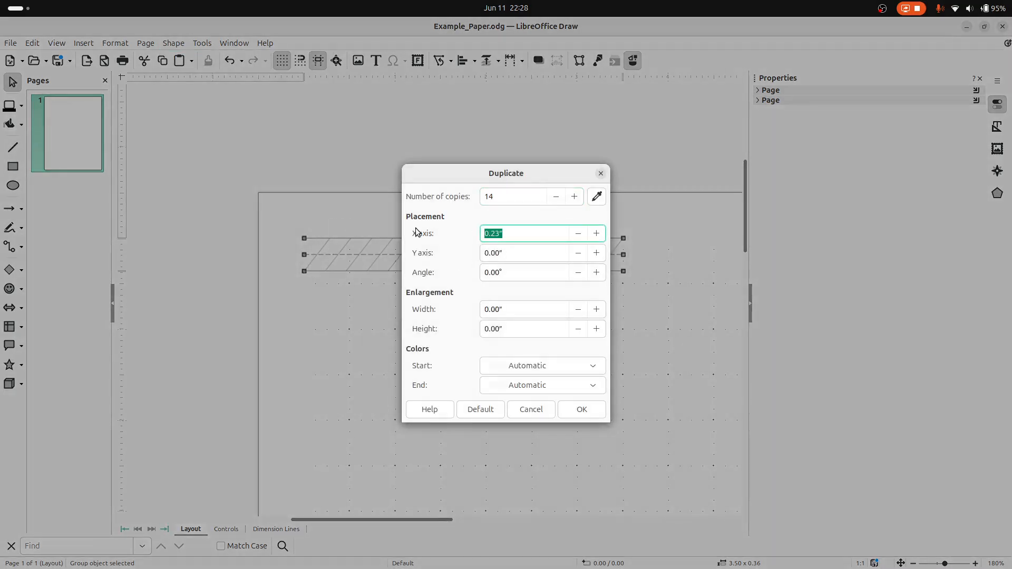
type("0")
left_click(510, 253)
double_click(491, 254)
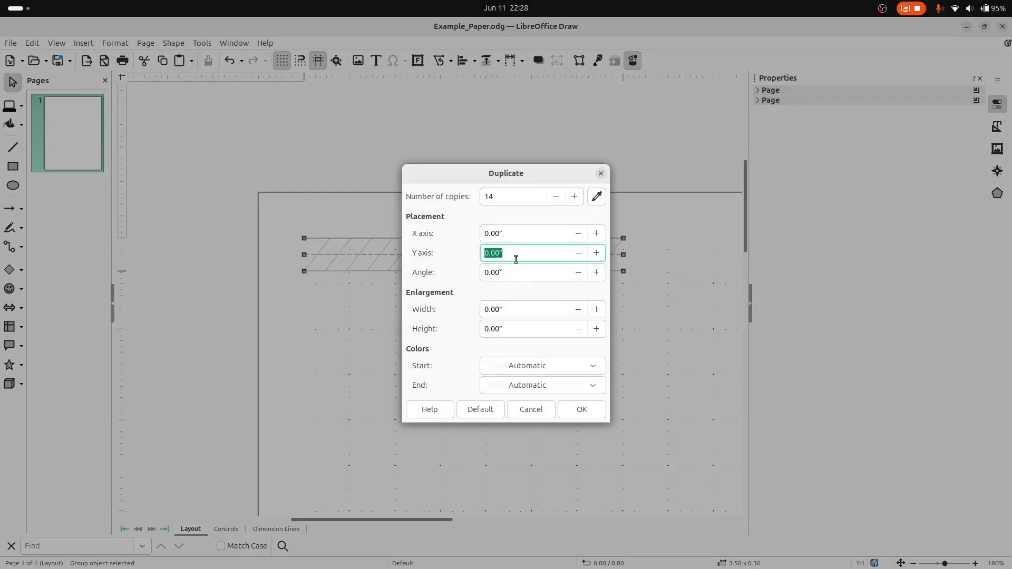
key("BackSpace")
type(".54")
left_click(506, 202)
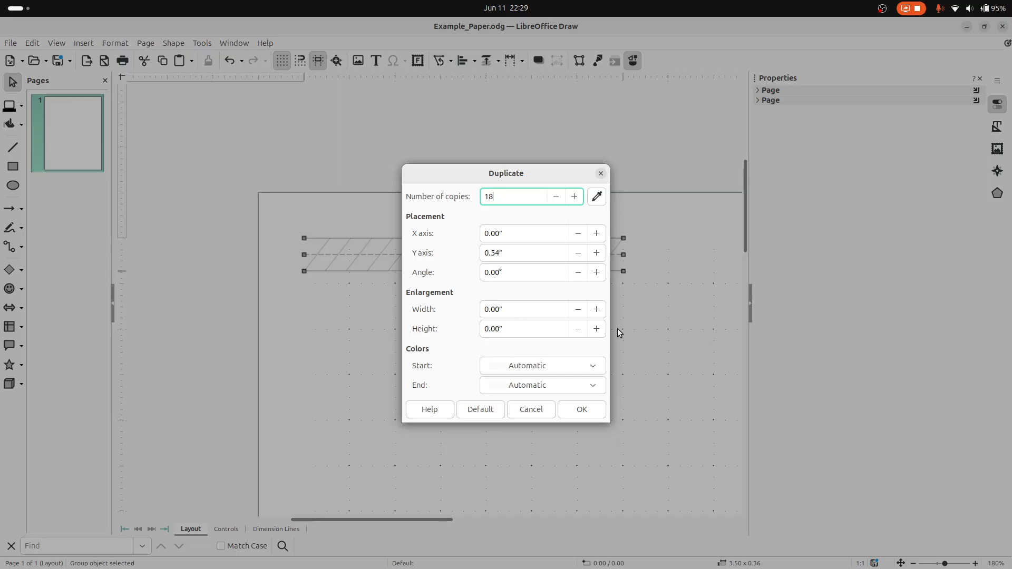
left_click(586, 413)
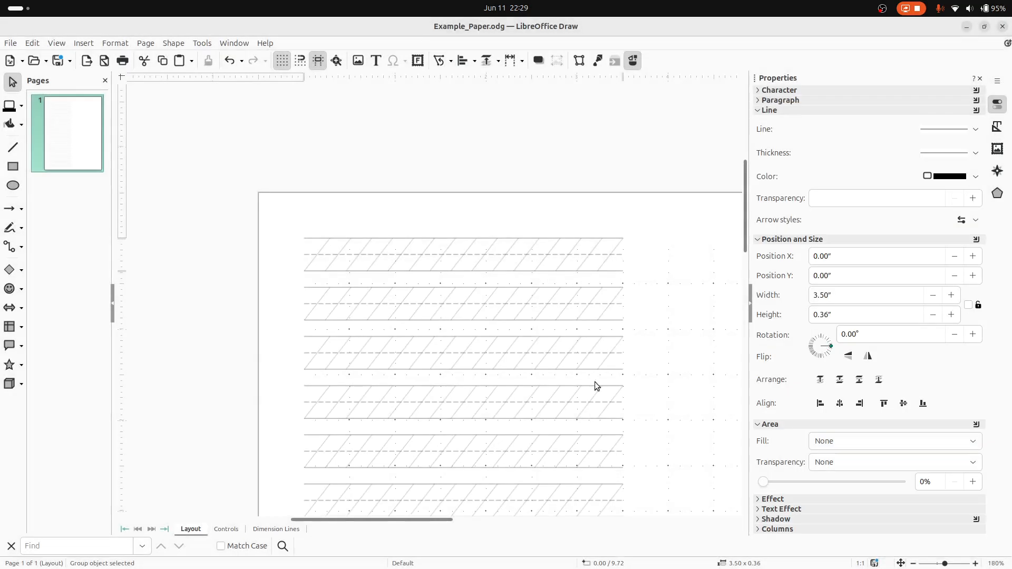
Select all the rows of the column, from the top margin to the bottom one, and group them into one object.
scroll(601, 378, "down", 10)
scroll(604, 379, "down", 5)
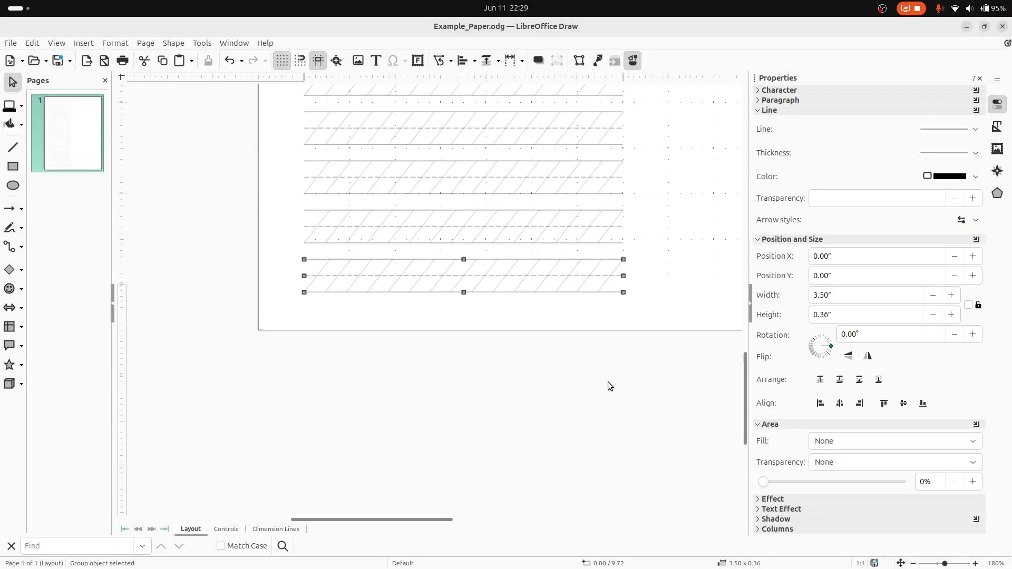
scroll(606, 381, "up", 10)
scroll(602, 381, "down", 3)
scroll(604, 384, "down", 3)
scroll(478, 172, "up", 3)
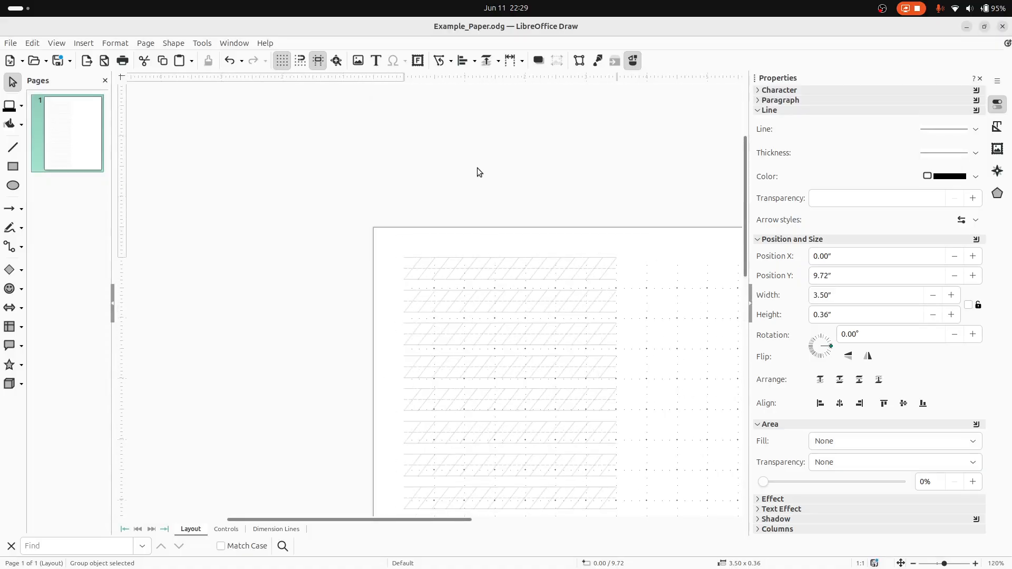
left_click_drag(393, 248, 621, 387)
scroll(617, 382, "up", 8)
scroll(616, 373, "down", 4)
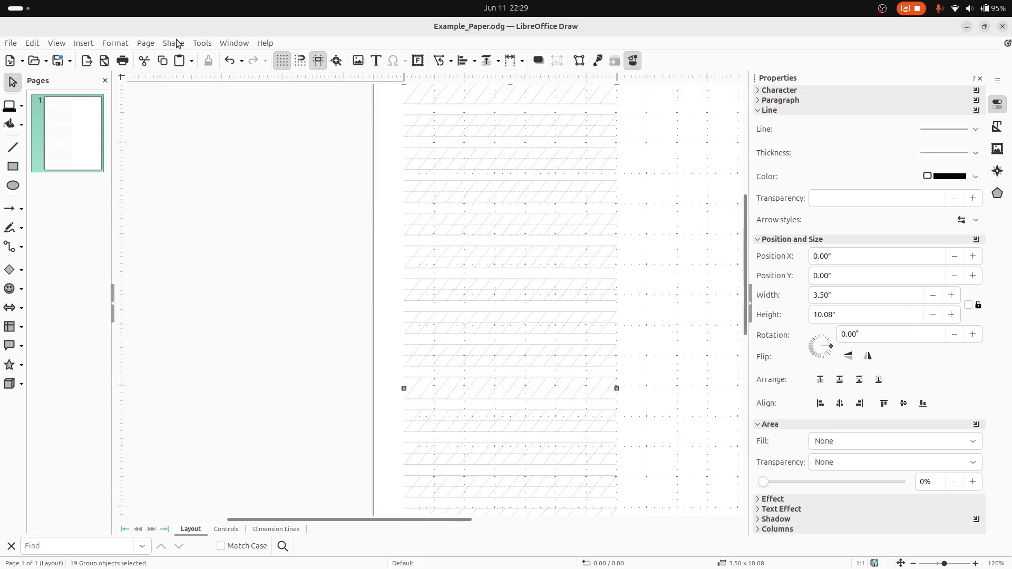
right_click(496, 235)
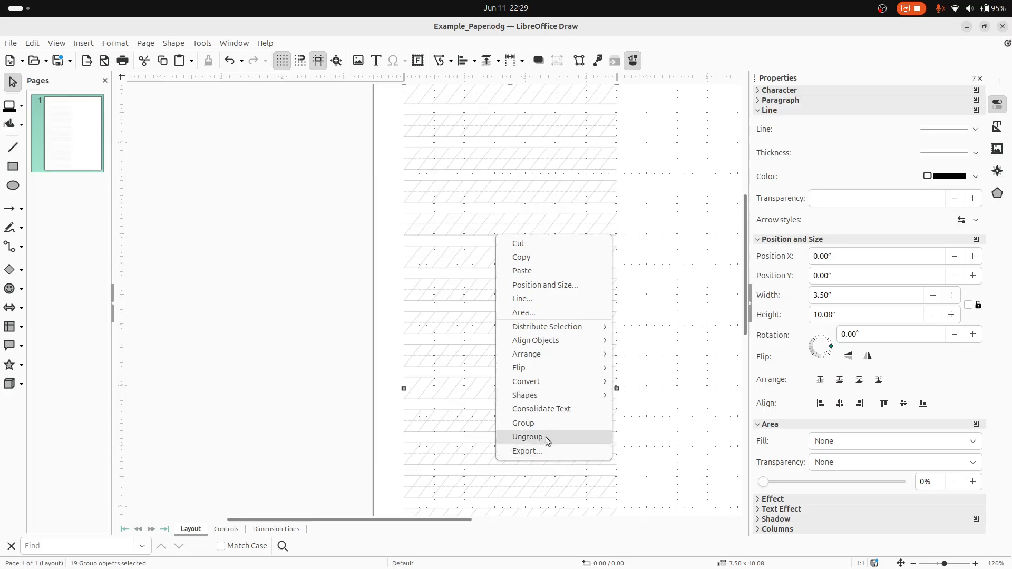
left_click(537, 425)
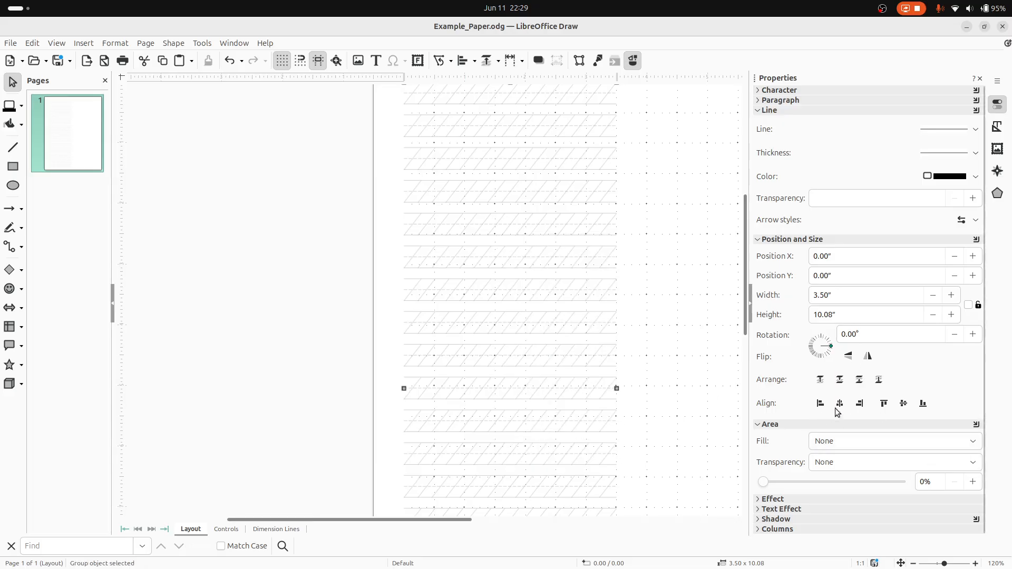
Center the grouped column vertically on the page and check its ends against the top and bottom margins.
left_click(904, 404)
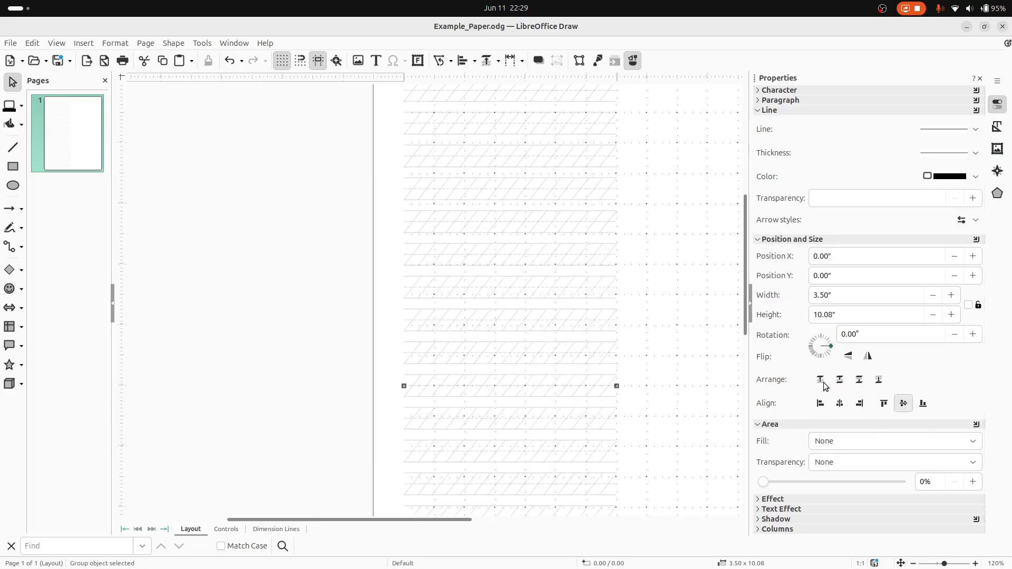
scroll(551, 336, "up", 5)
scroll(519, 436, "down", 7)
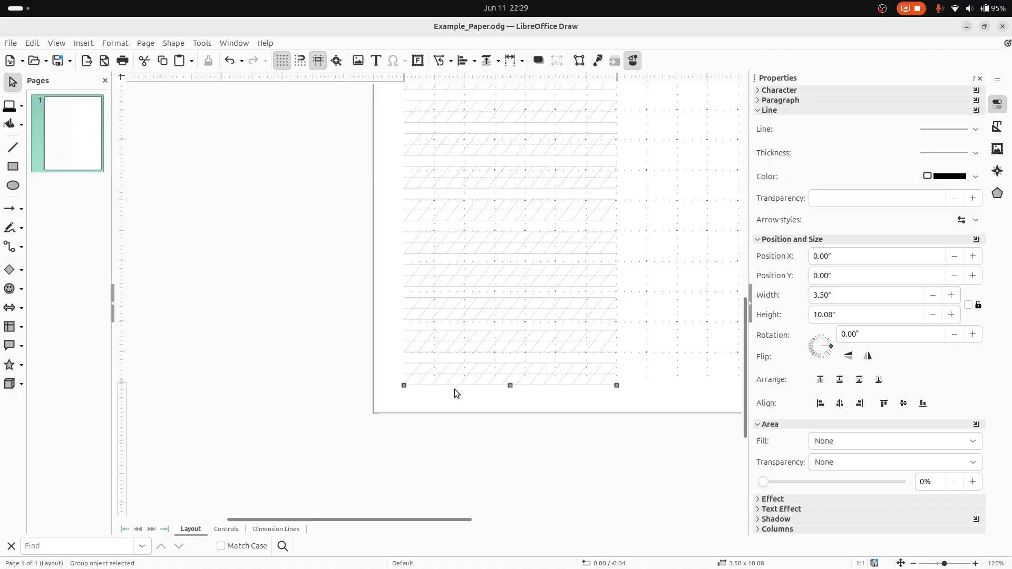
scroll(526, 395, "up", 7)
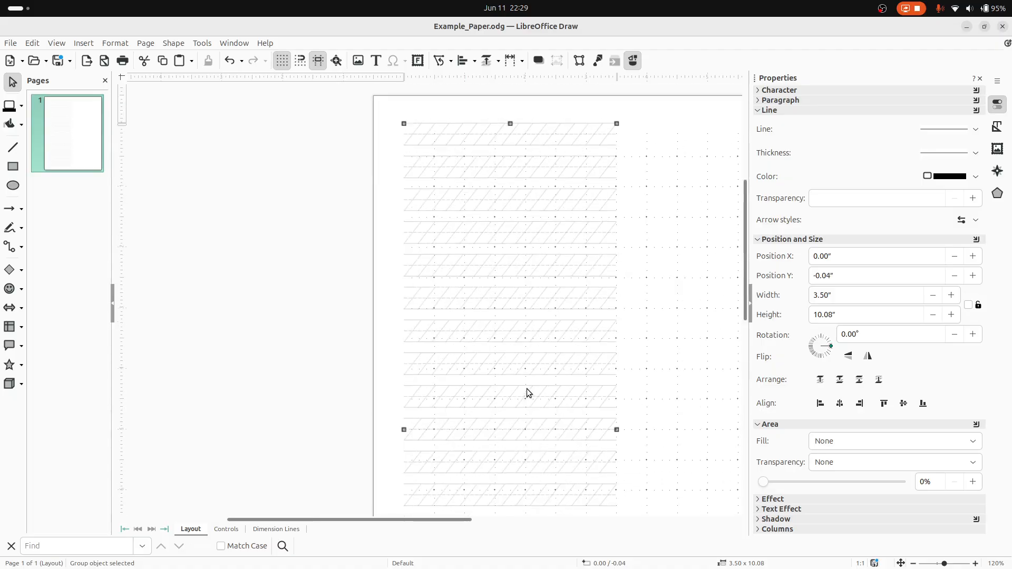
Place a copy of the grouped column in the empty half of the page, at position X 4.00".
scroll(554, 403, "down", 3)
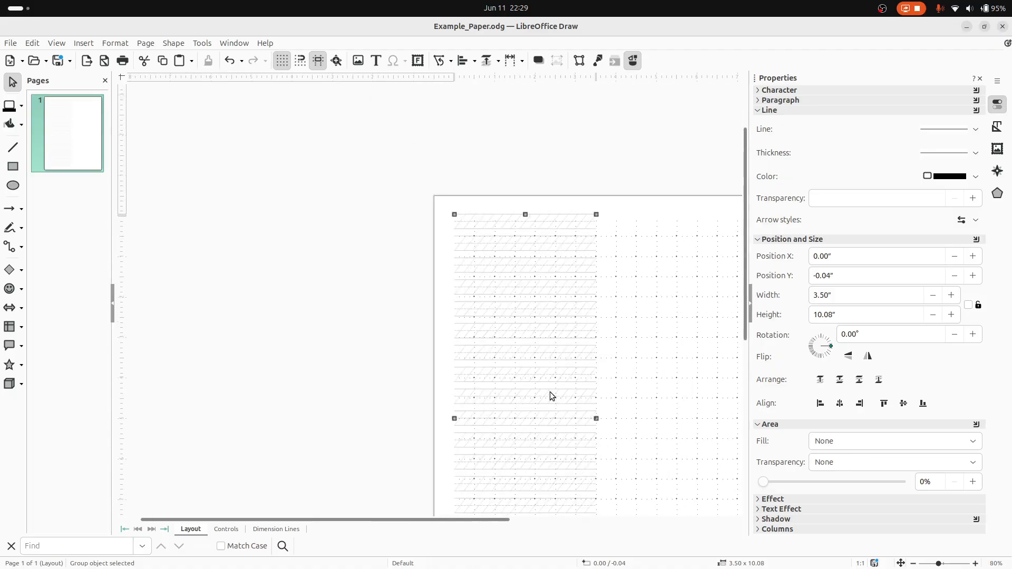
scroll(553, 397, "down", 5)
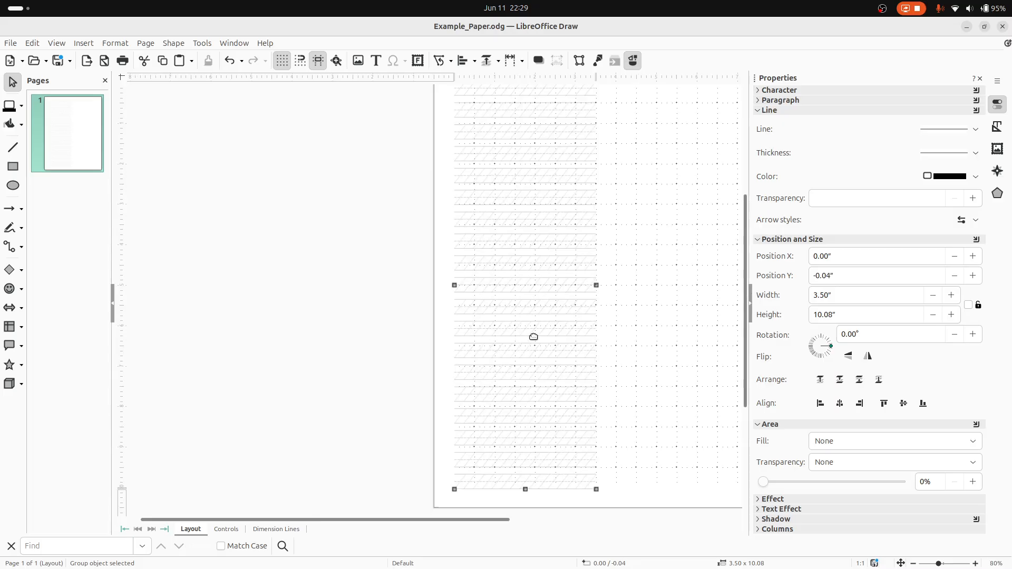
scroll(552, 335, "up", 2)
scroll(554, 339, "down", 2)
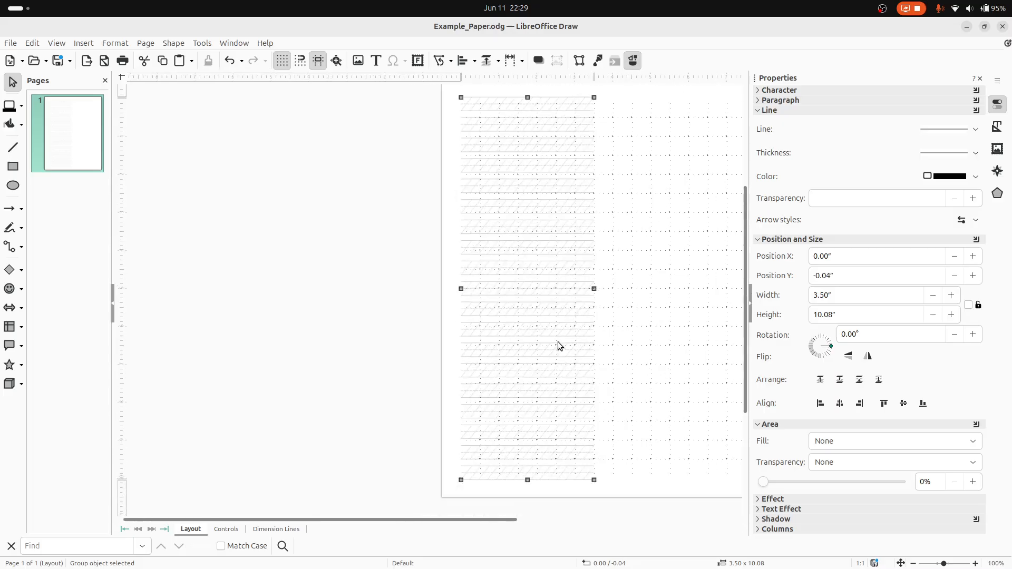
scroll(557, 342, "up", 2)
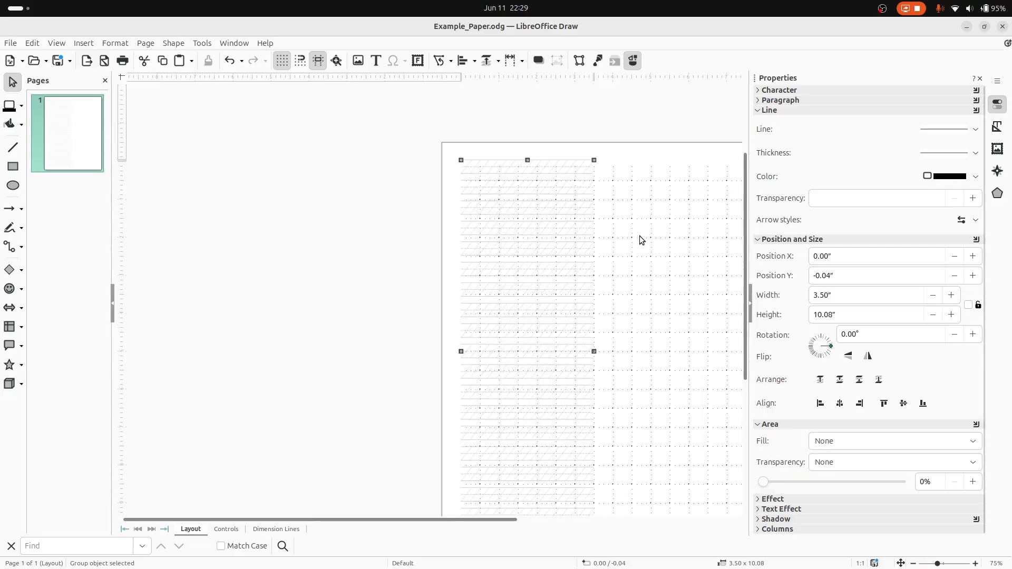
left_click(647, 258)
scroll(656, 279, "down", 2)
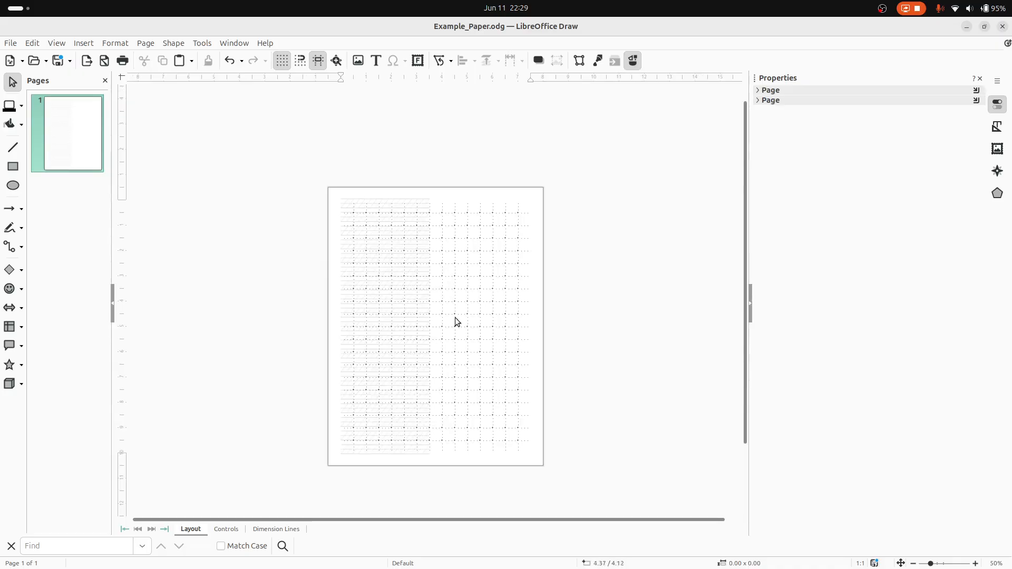
left_click_drag(311, 157, 462, 481)
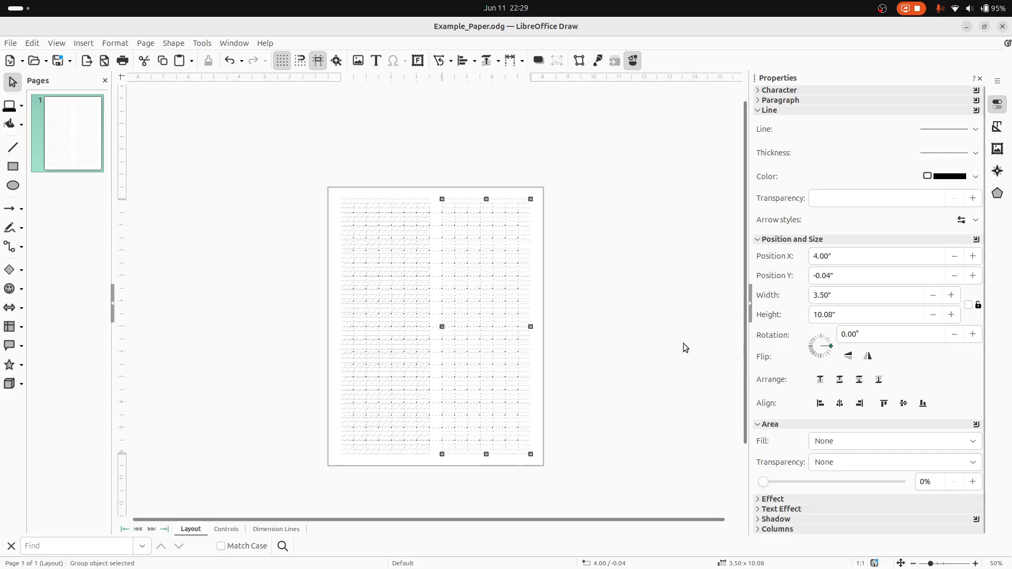
Select both column groups, save the document, and inspect the guide lines up close.
left_click(293, 152)
left_click_drag(292, 152, 592, 506)
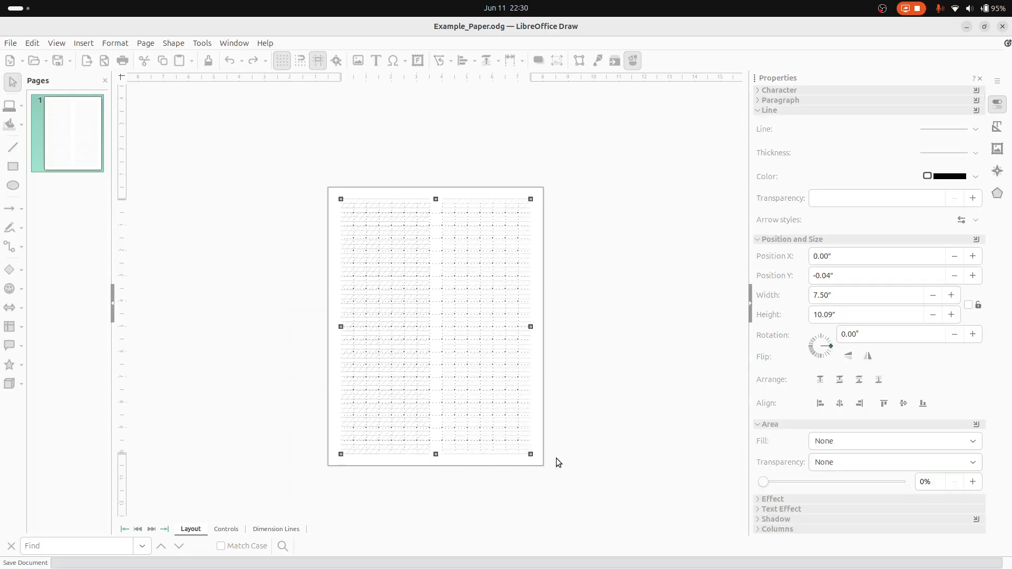
scroll(379, 231, "up", 1)
scroll(380, 230, "up", 1)
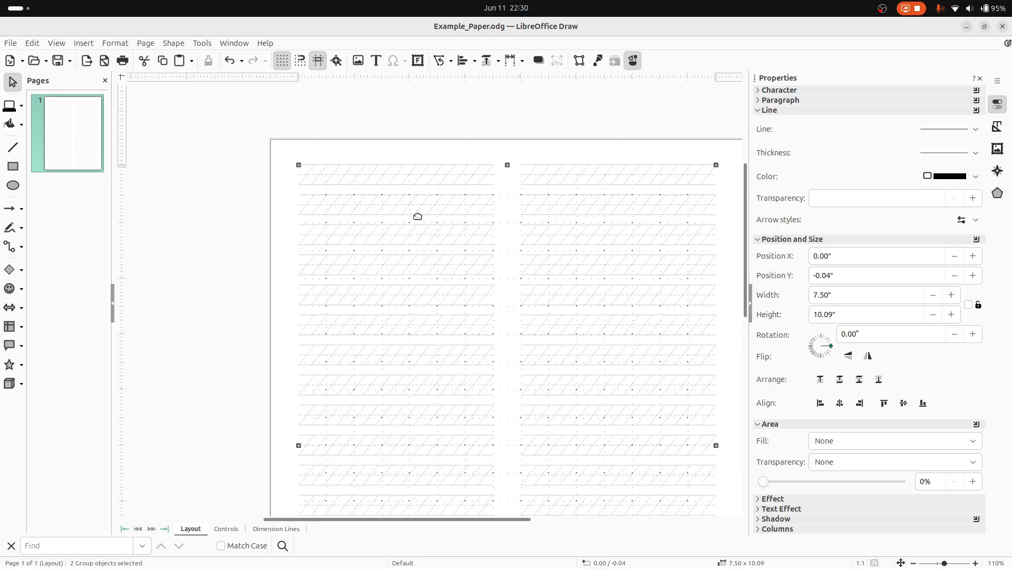
scroll(424, 207, "up", 5, "ctrl")
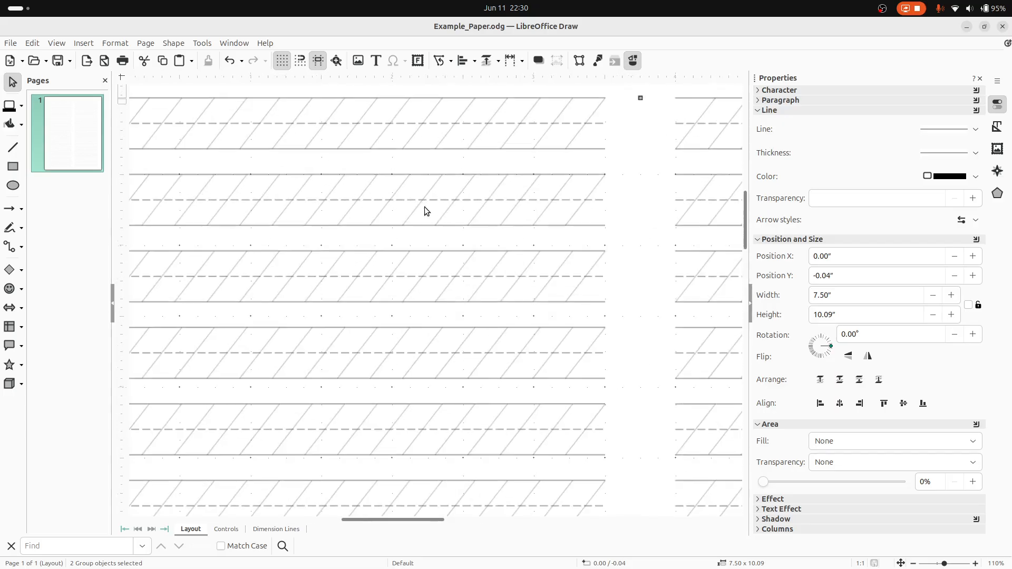
scroll(446, 219, "down", 4, "ctrl")
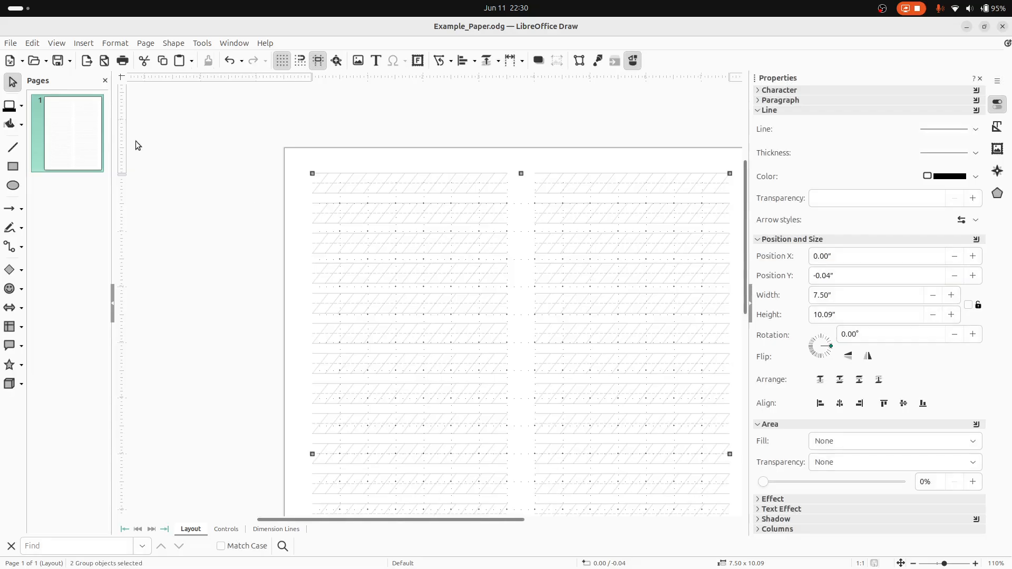
Duplicate page 1 to add a second identical practice page and save the document.
right_click(92, 162)
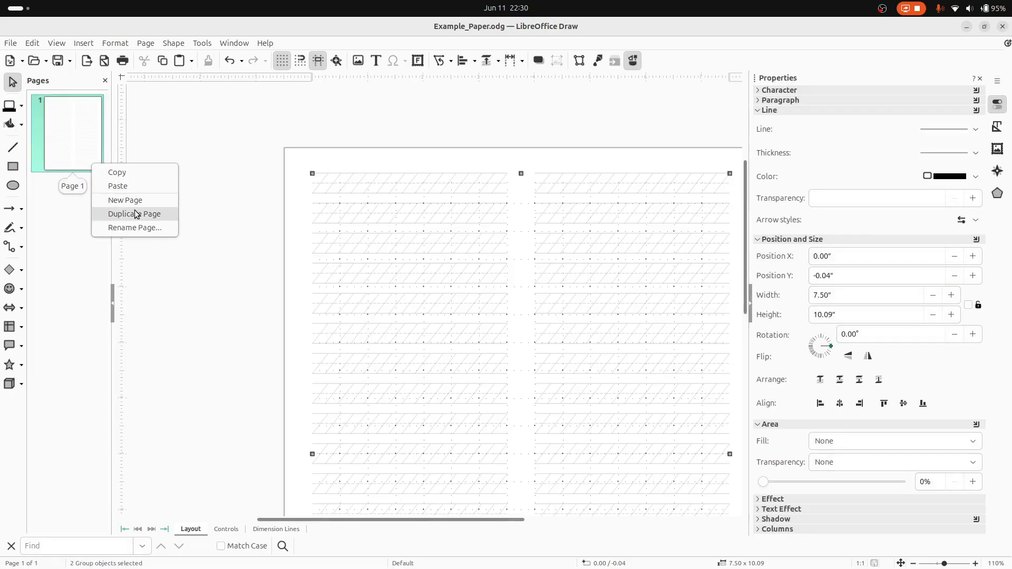
key("Escape")
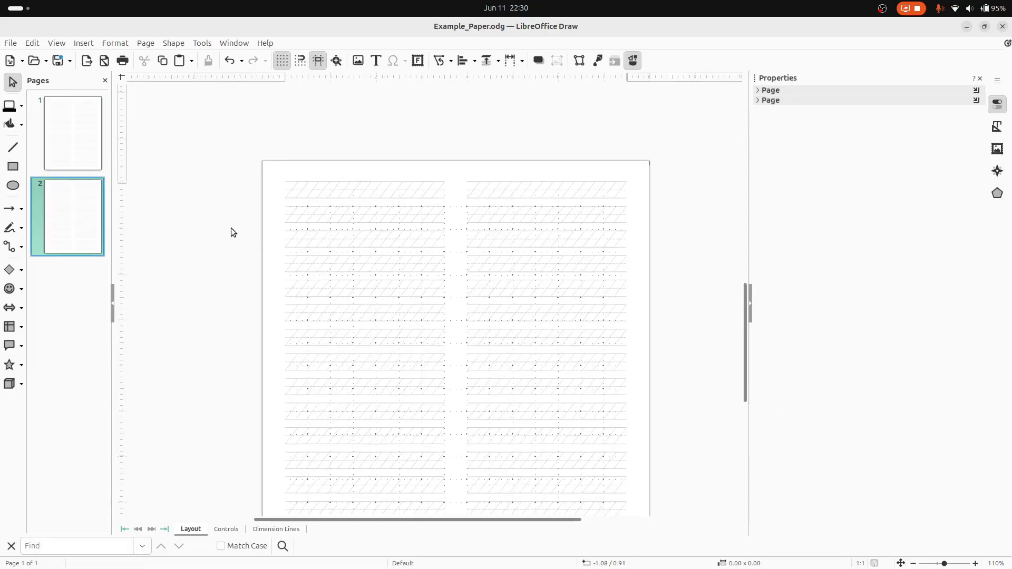
left_click(133, 314)
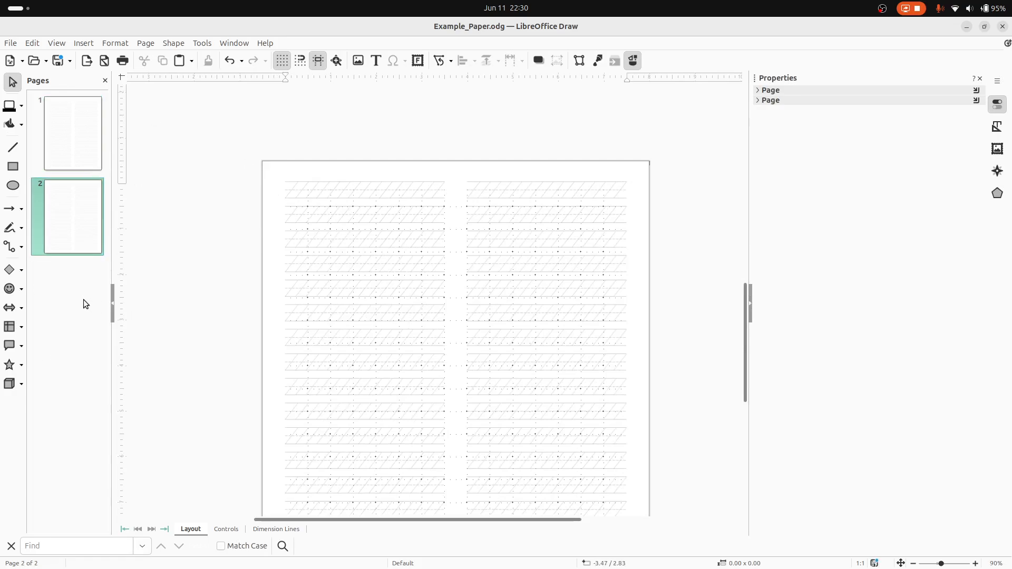
left_click(84, 300)
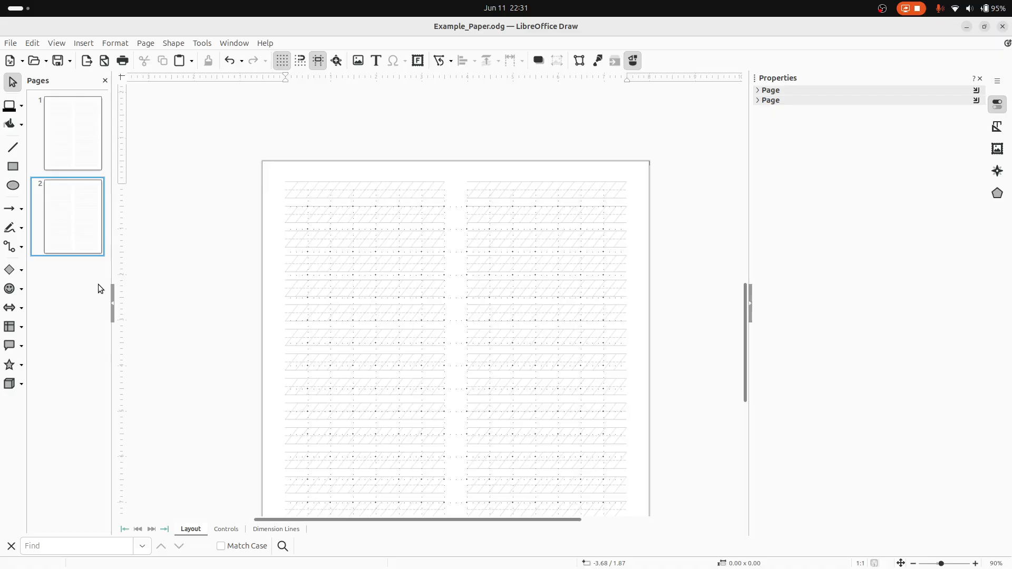
Export all pages as Example_Paper.pdf in the Study_tools folder with lossless compression at 600 DPI, and close the full-page preview.
left_click(10, 43)
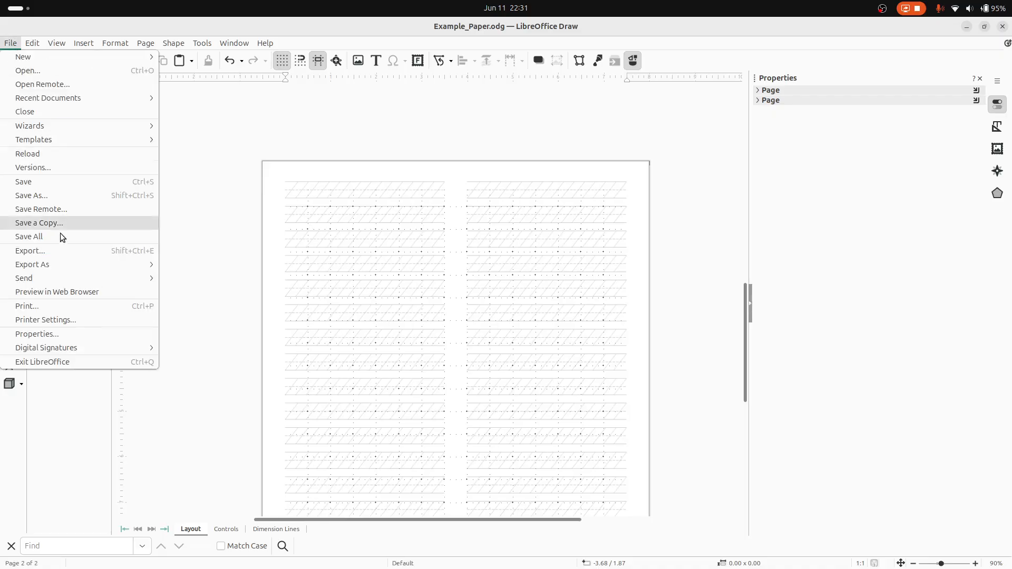
mouse_move(59, 266)
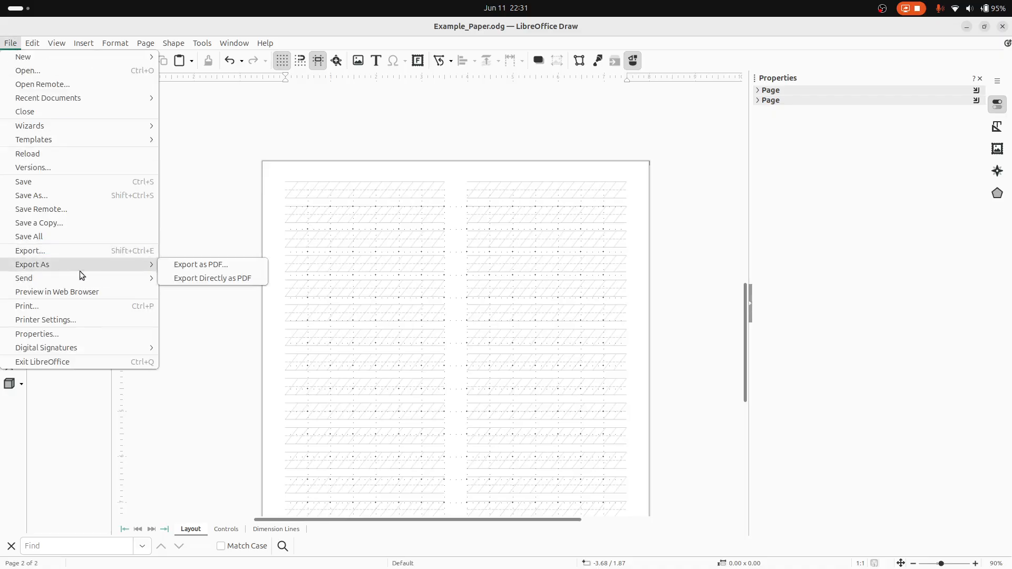
left_click(227, 270)
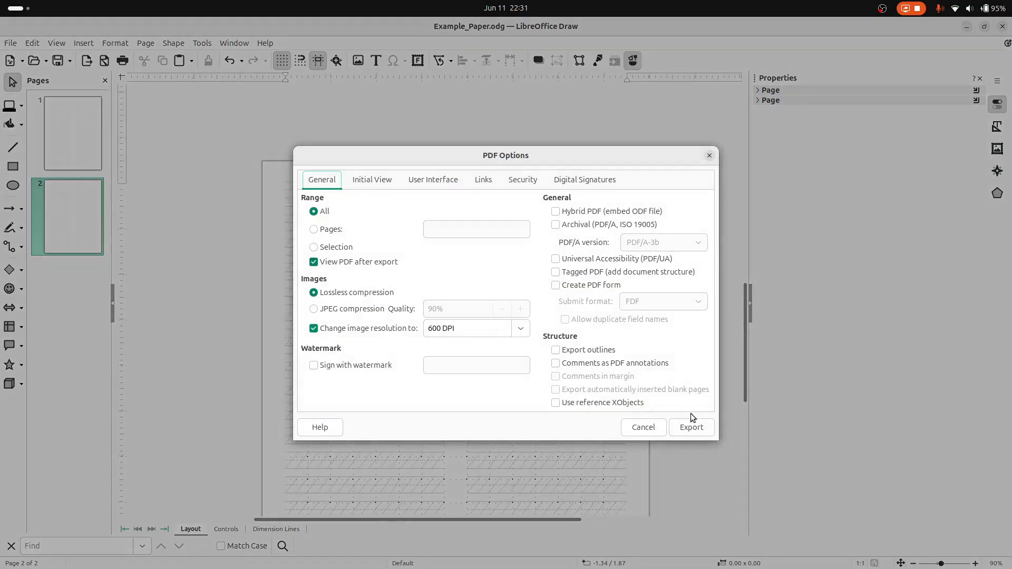
left_click(693, 427)
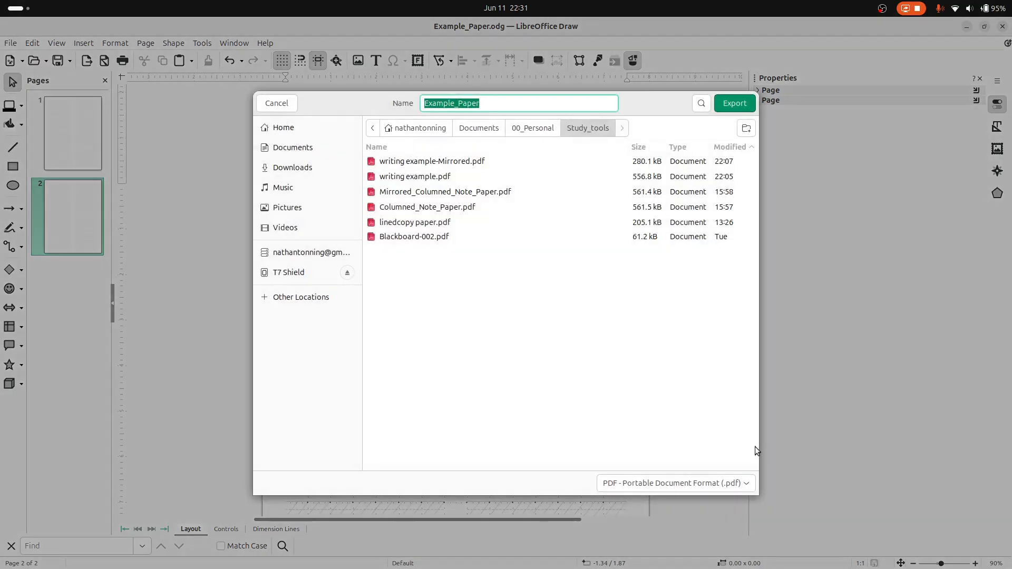
left_click(731, 104)
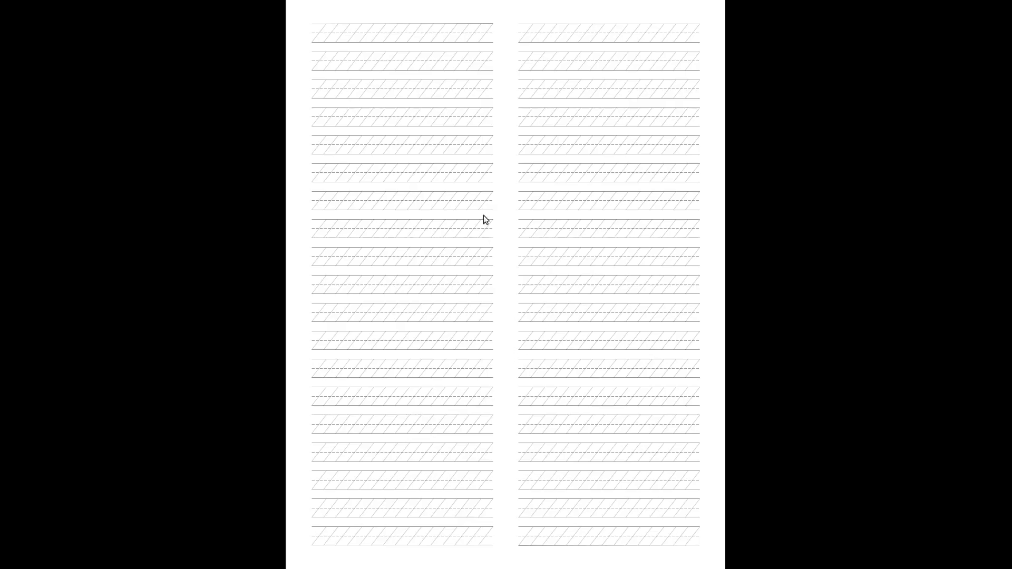
key("Escape")
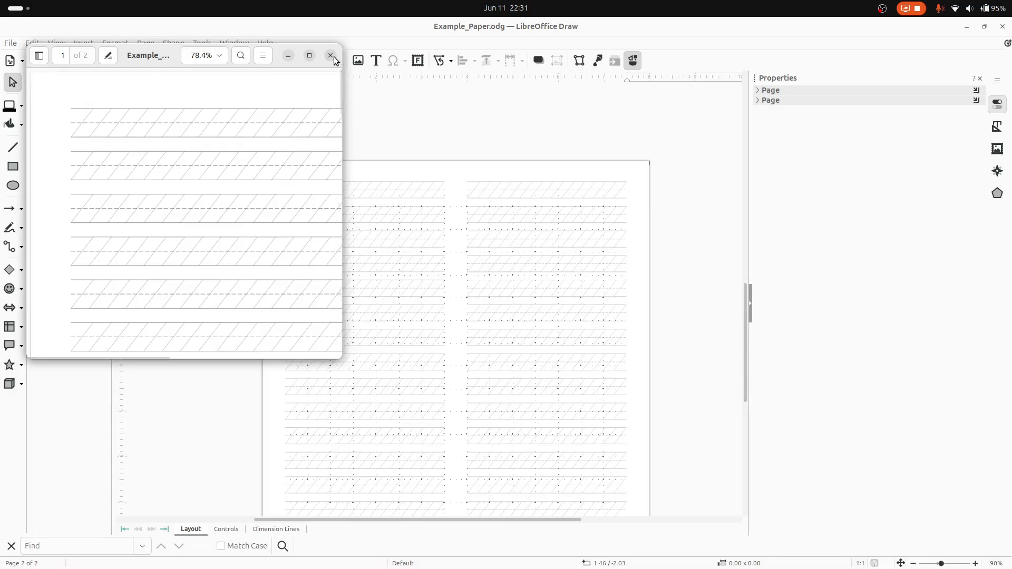
left_click(330, 56)
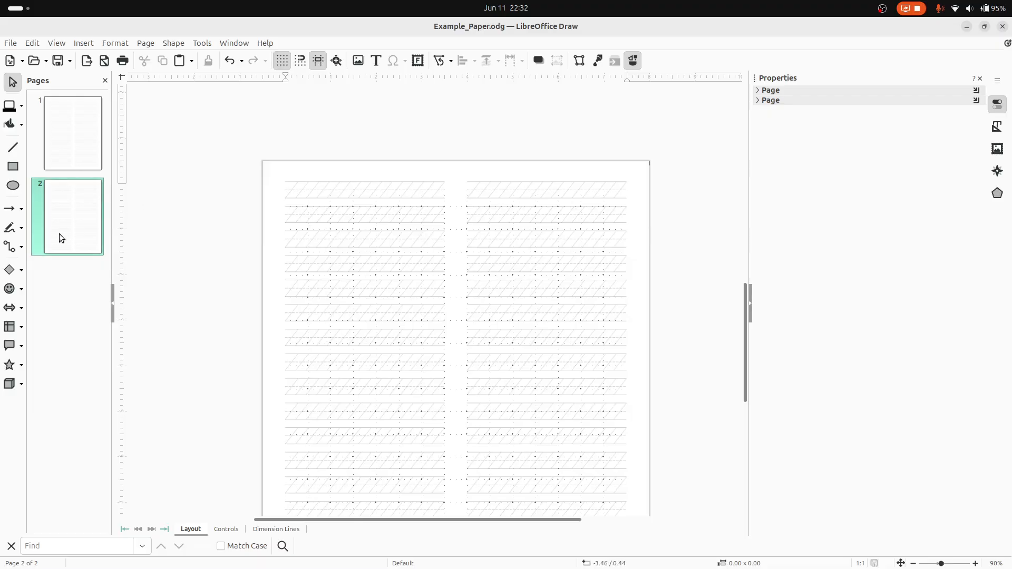
Delete page 2 and flip both column groups on page 1 horizontally.
right_click(84, 221)
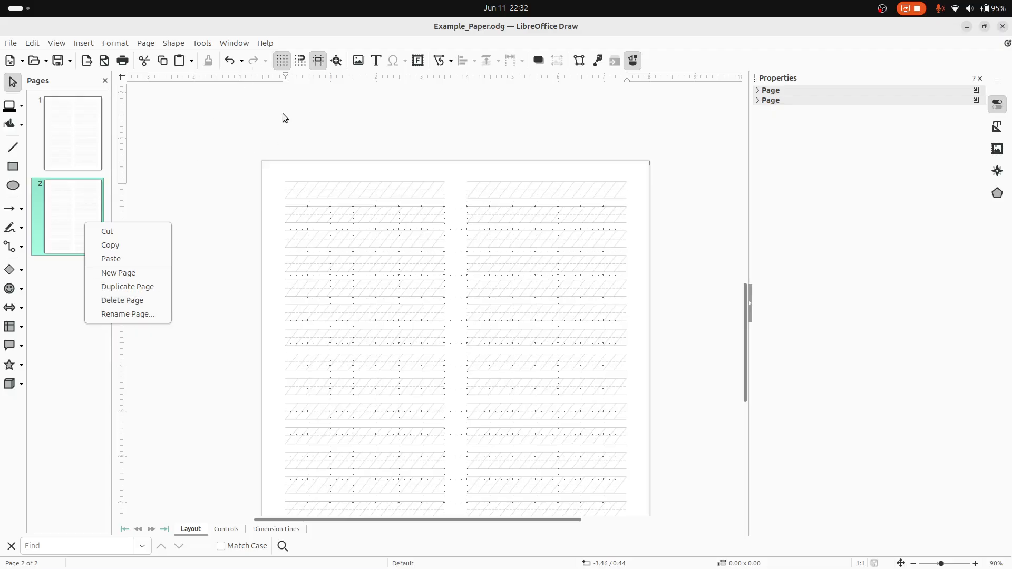
left_click(128, 301)
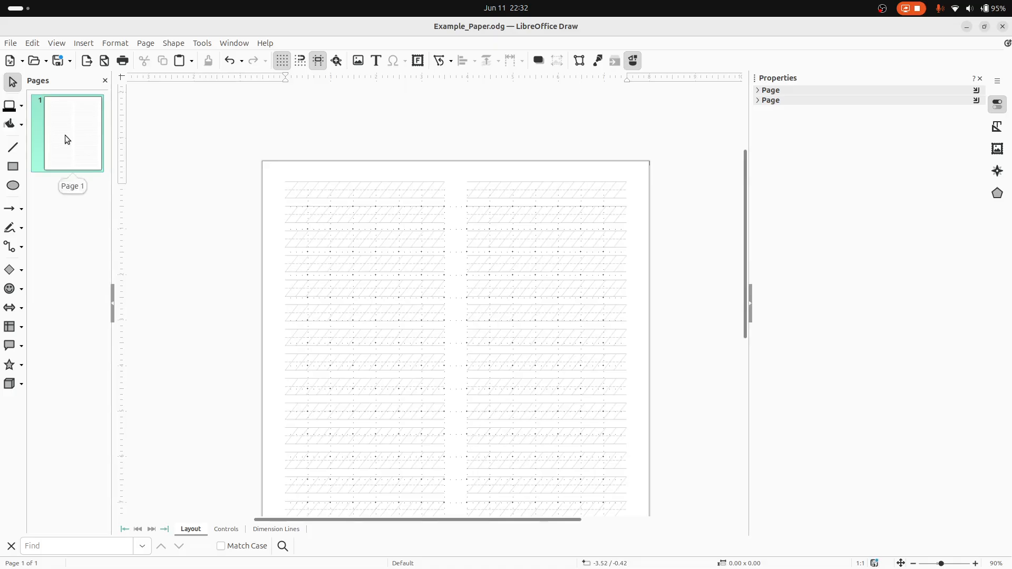
left_click_drag(244, 113, 662, 333)
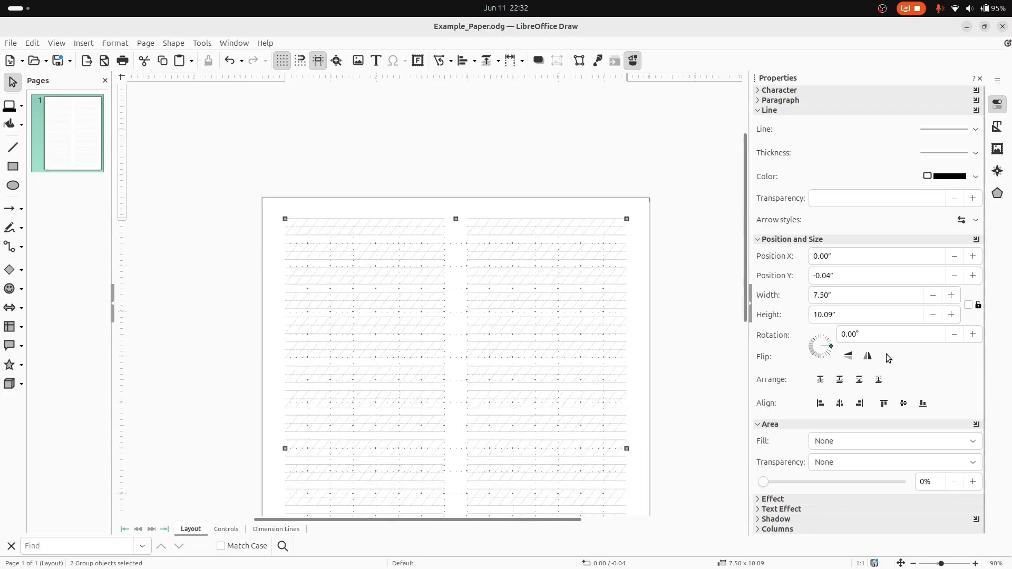
left_click(865, 359)
scroll(579, 323, "down", 7)
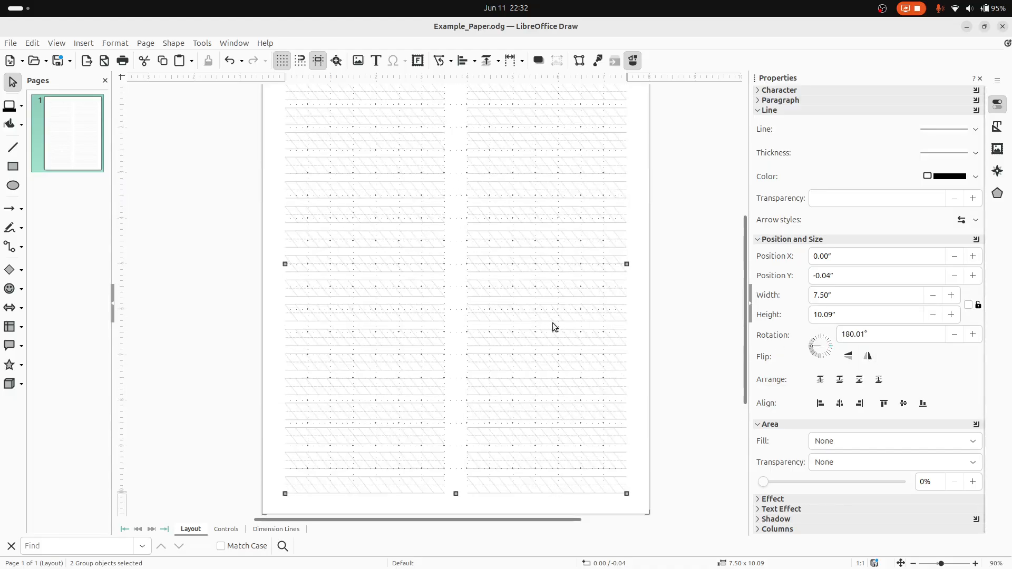
scroll(357, 268, "up", 6)
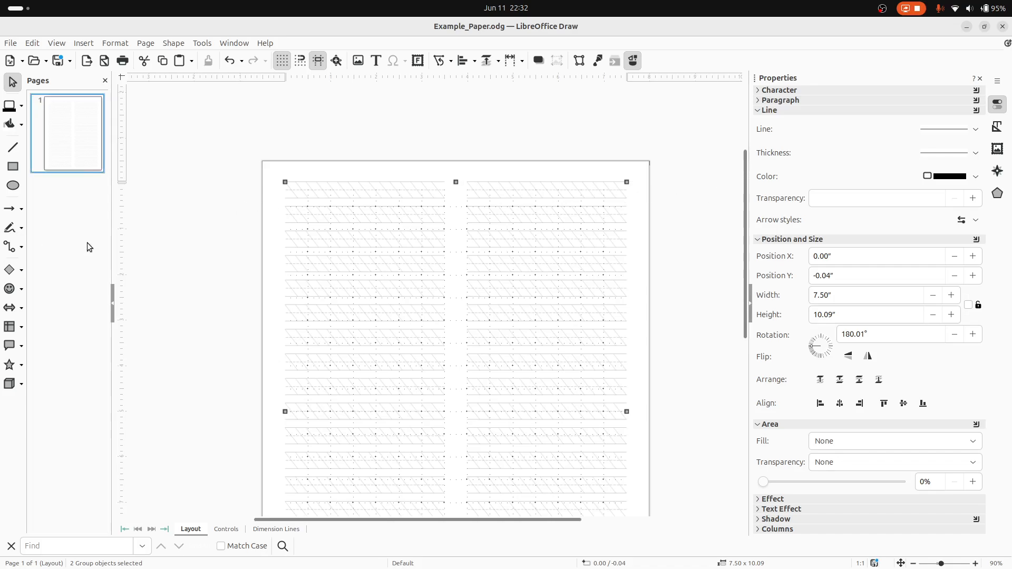
Duplicate the mirrored page and export both pages as PDF, replacing Example_Paper.pdf in the Study_tools folder.
right_click(86, 148)
left_click(132, 200)
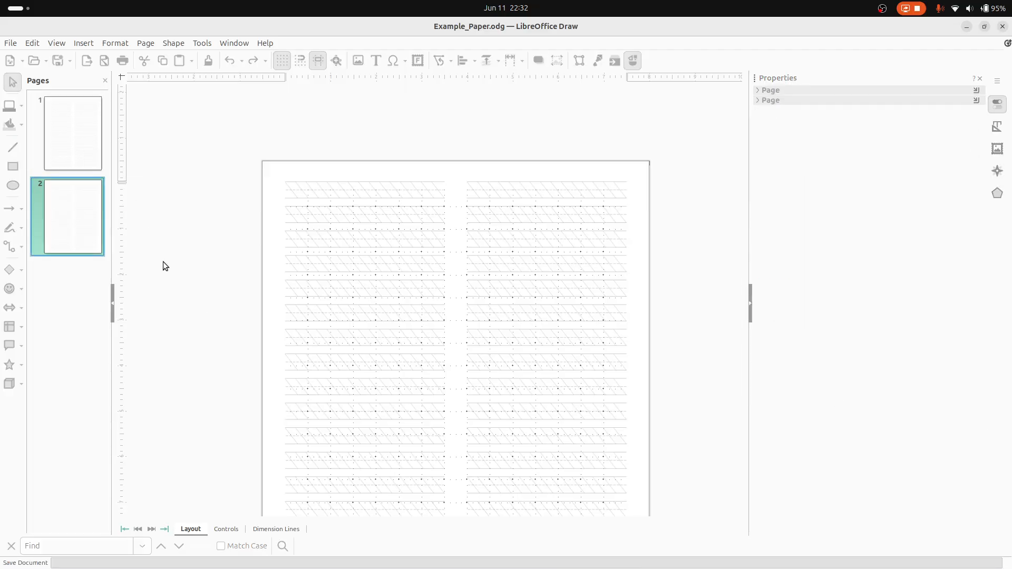
left_click(17, 45)
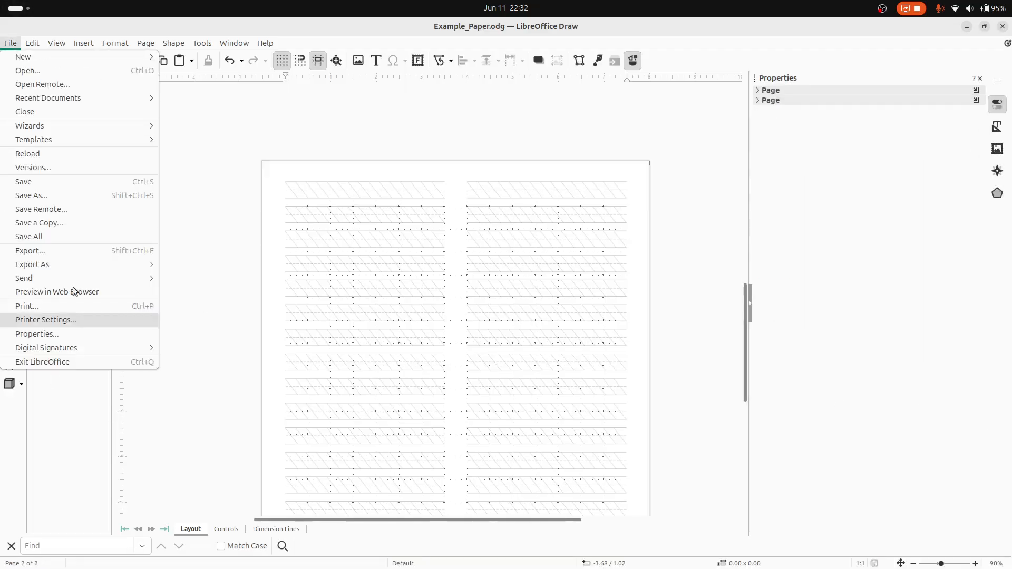
mouse_move(78, 267)
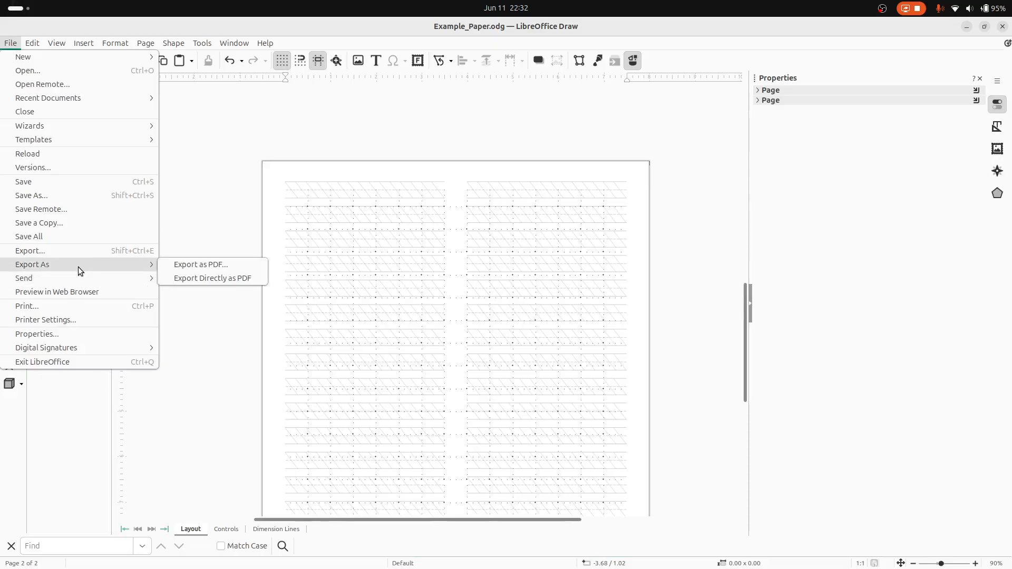
left_click(229, 278)
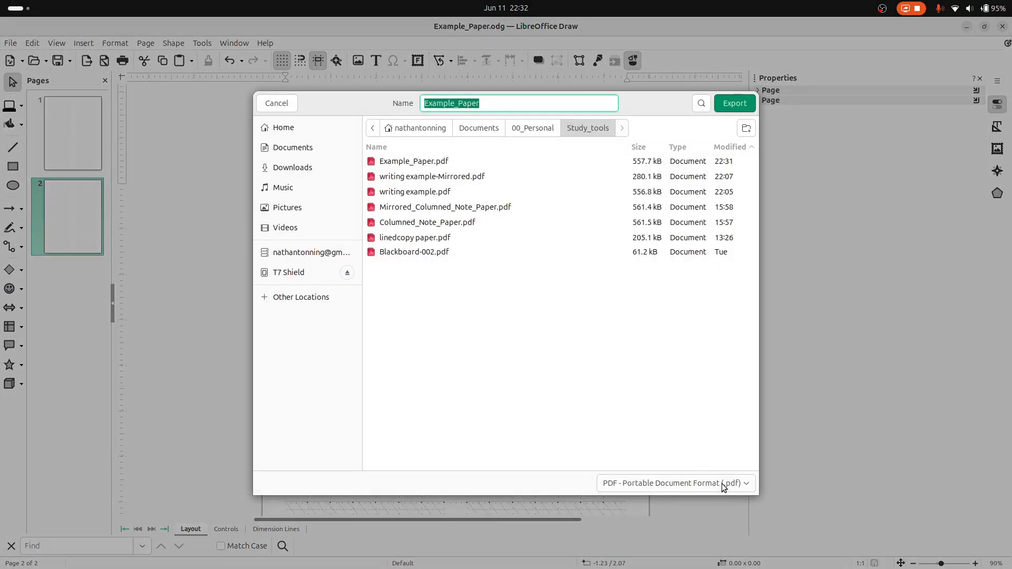
left_click(735, 104)
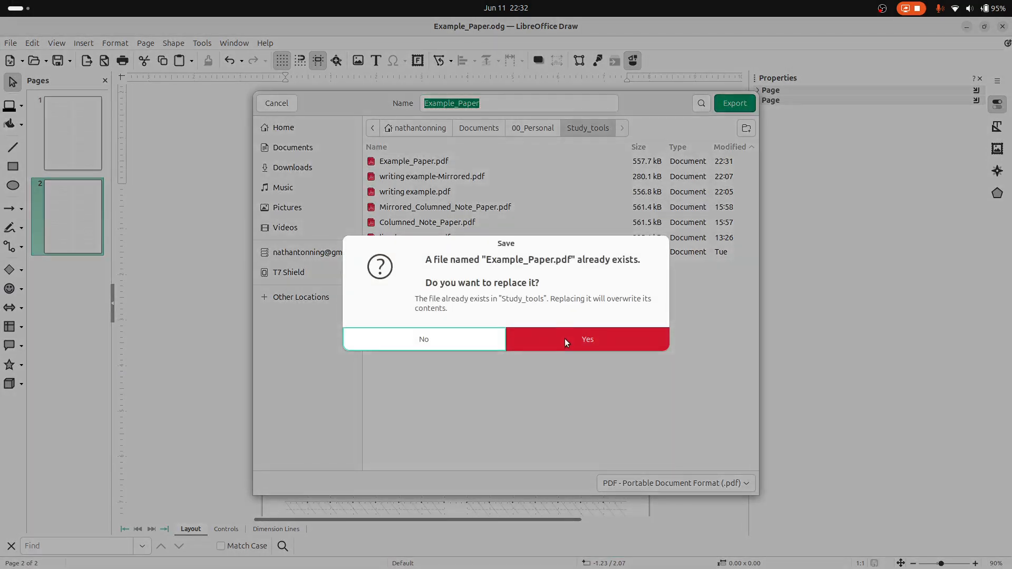
left_click(621, 341)
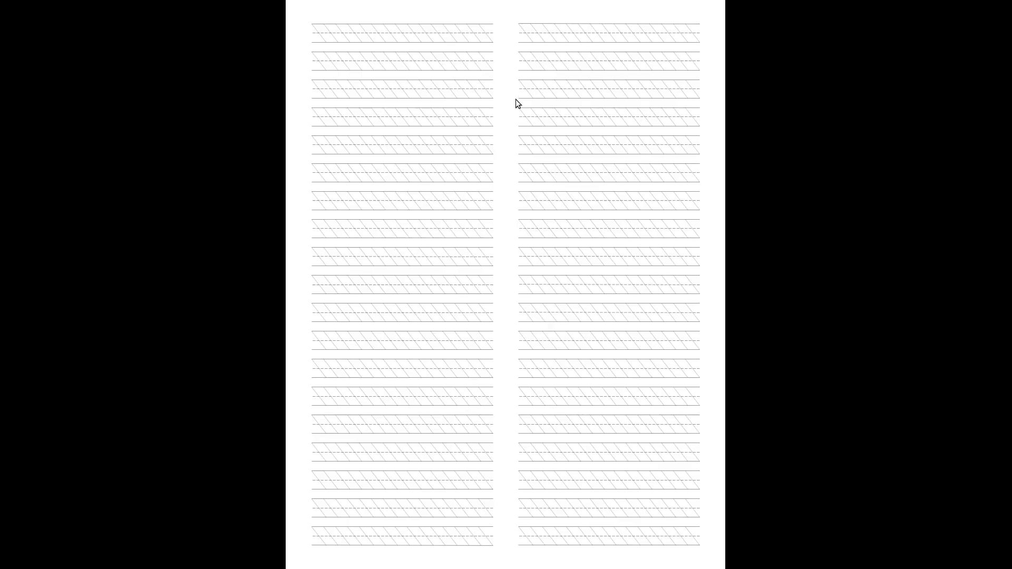
Close the preview of the mirrored PDF and switch to the writing example document in Xournal++.
key("Escape")
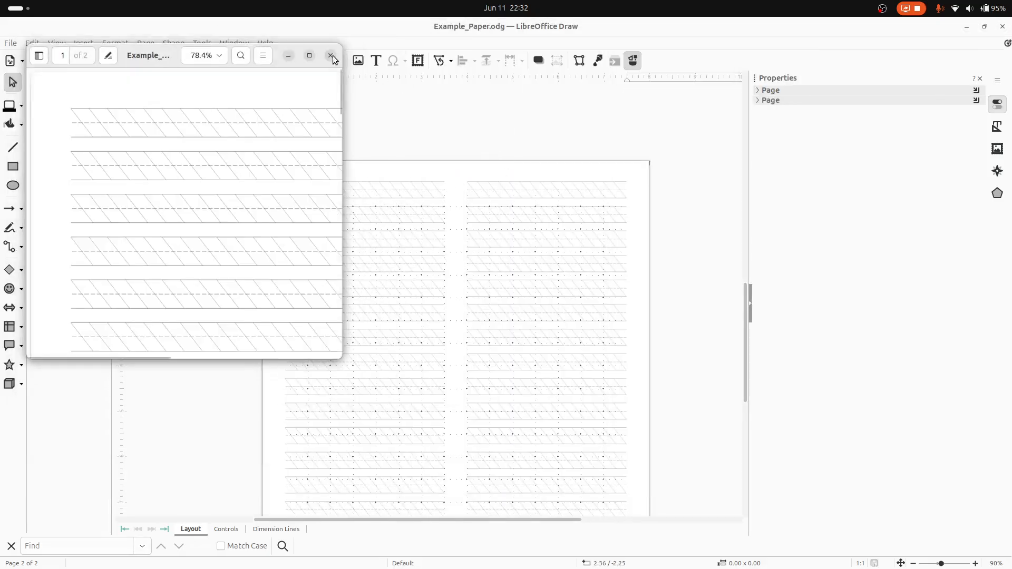
left_click(331, 56)
key("alt+Tab")
key("alt+Tab")
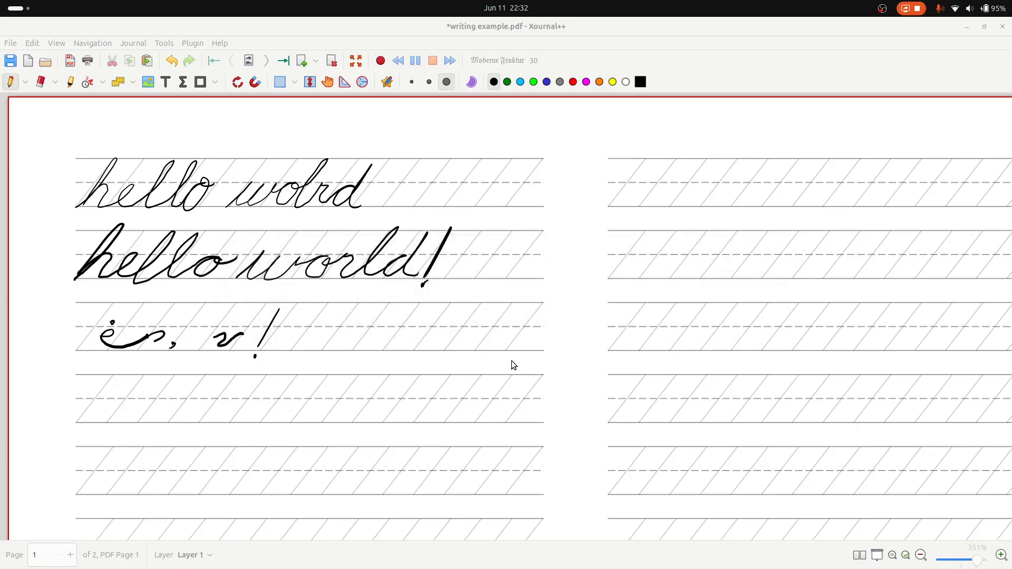
left_click(11, 45)
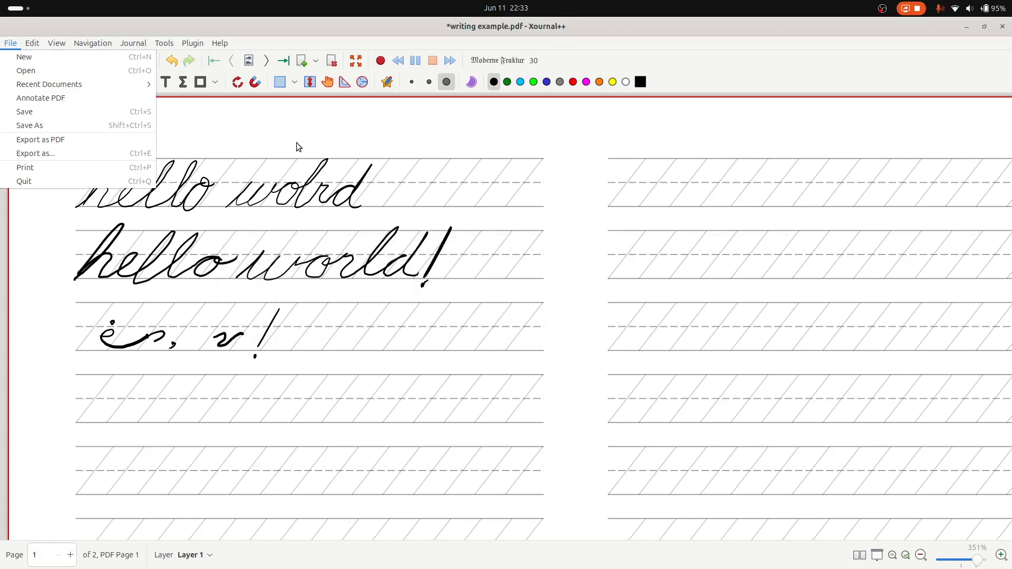
left_click(325, 126)
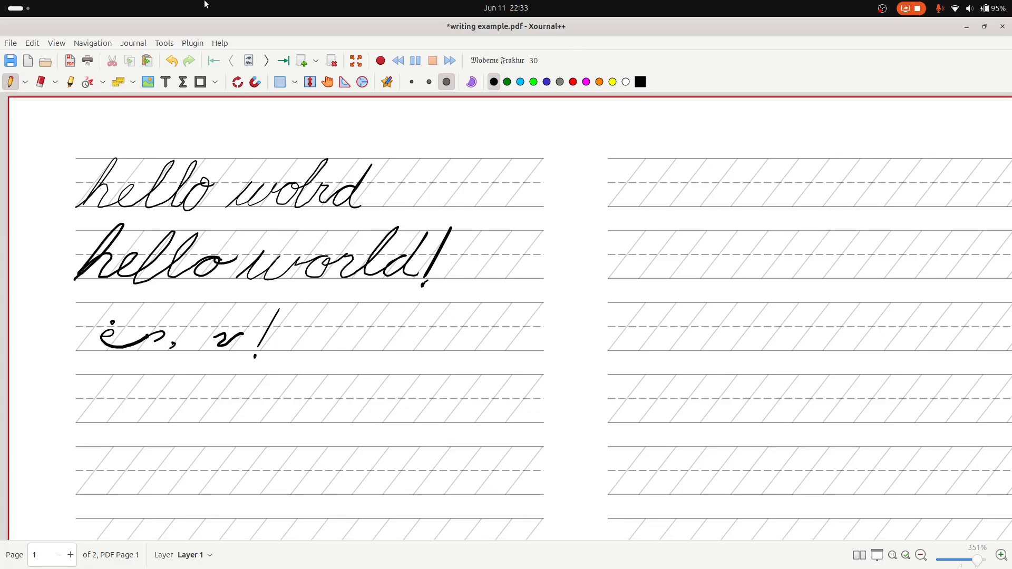
key("ctrl+s")
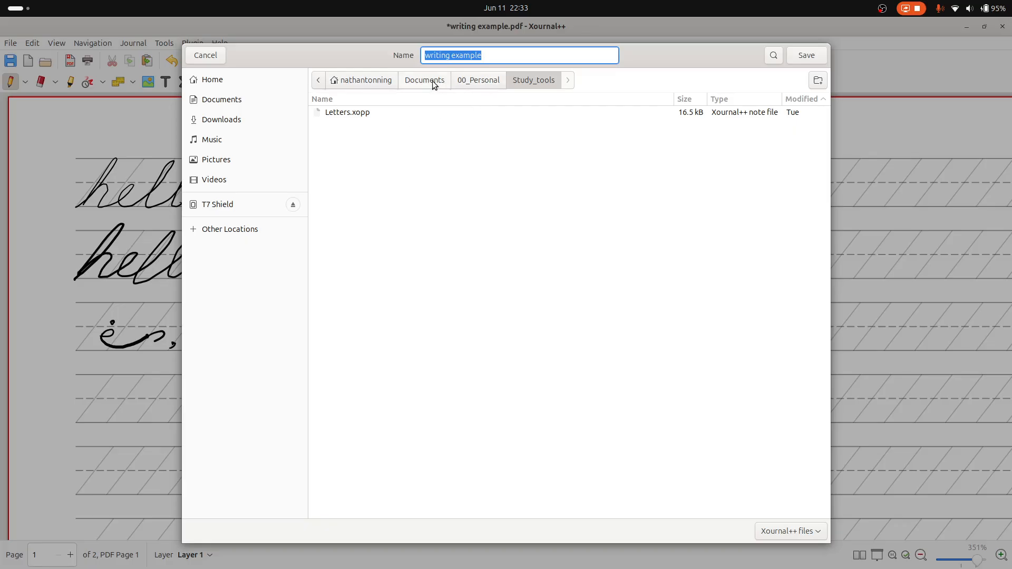
left_click(475, 82)
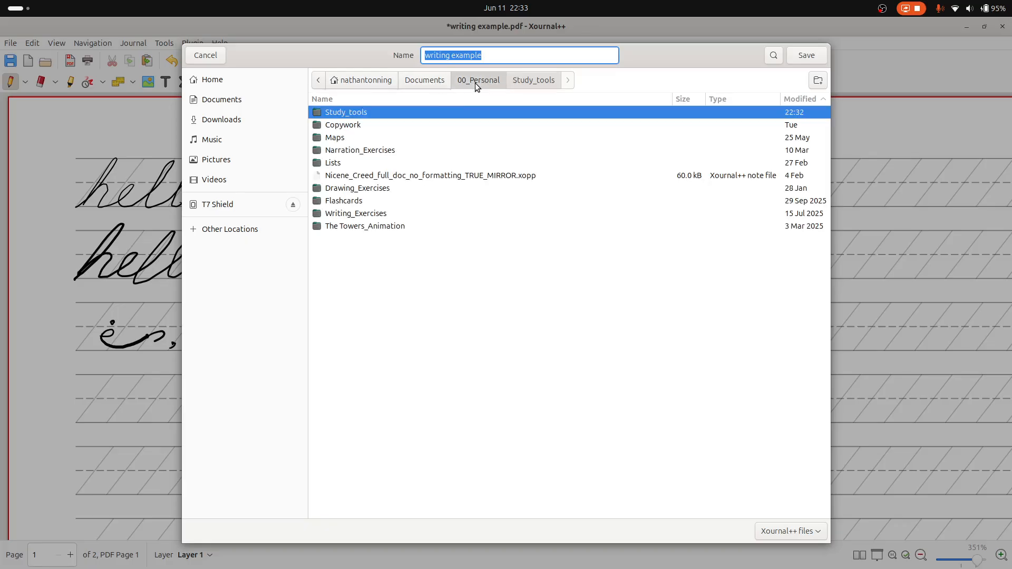
double_click(369, 112)
left_click(204, 53)
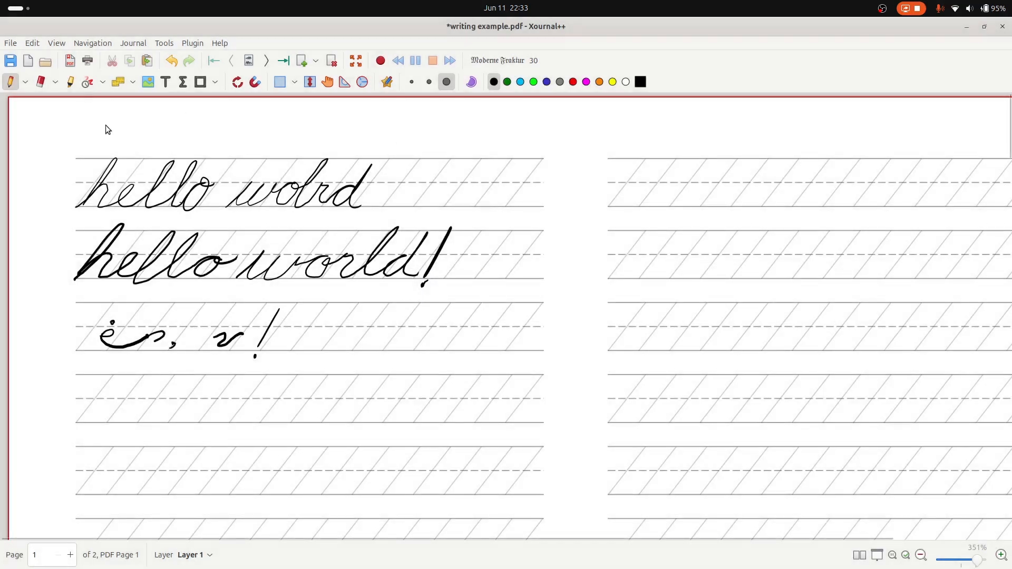
Open Example_Paper.pdf without saving the writing example, and bring the first lines of the second column into close view.
left_click(10, 43)
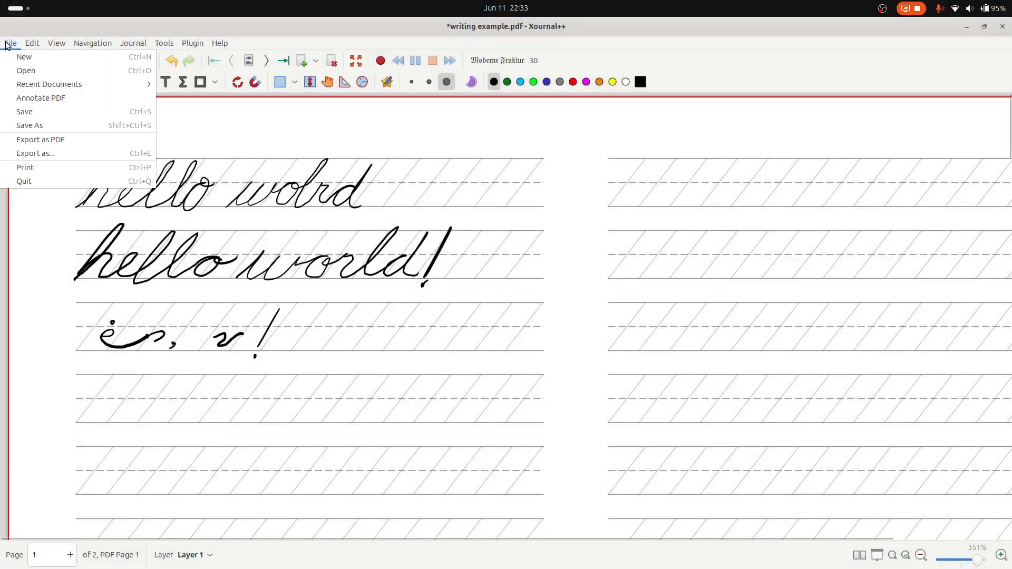
left_click(25, 70)
left_click(494, 316)
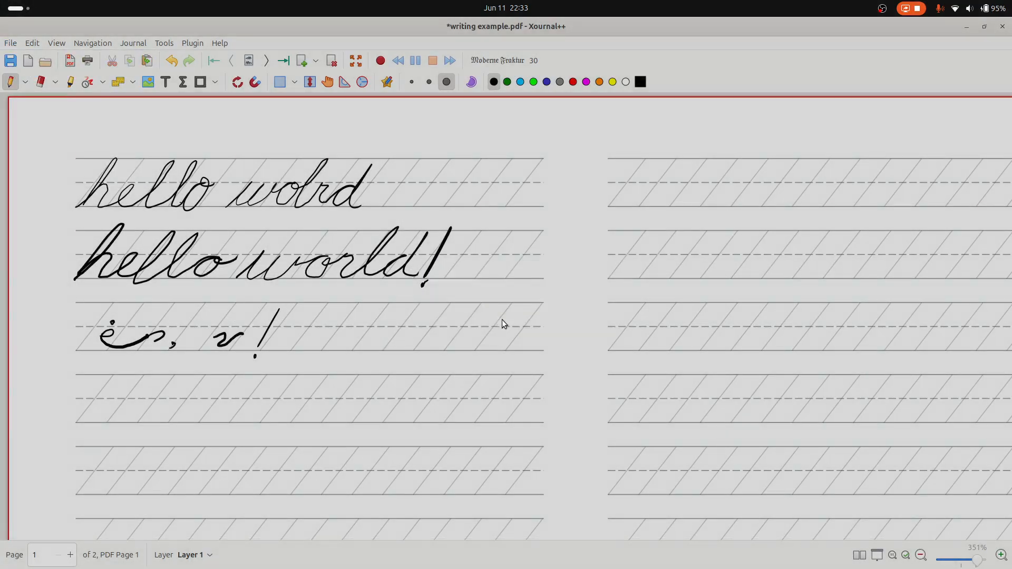
double_click(377, 111)
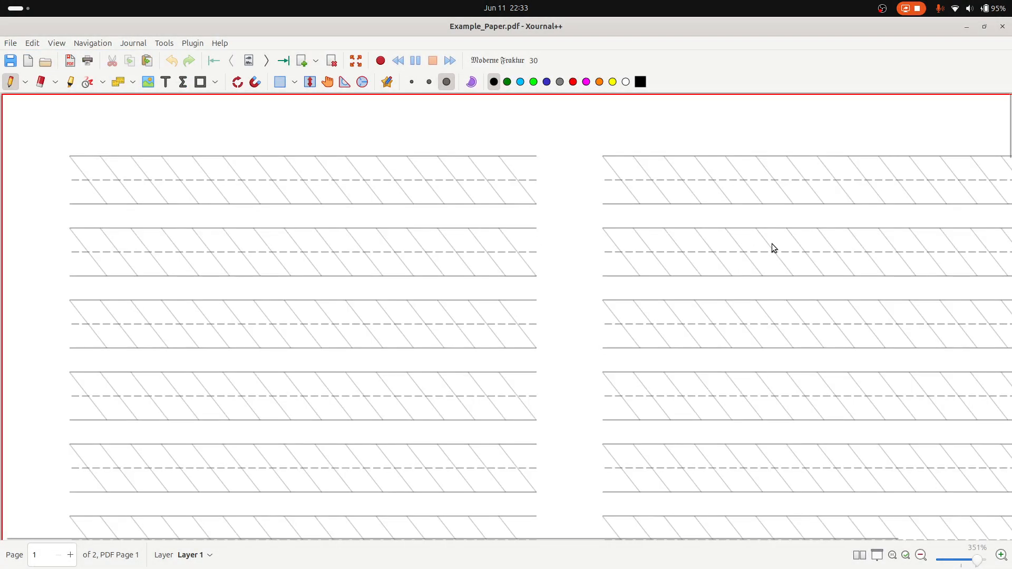
scroll(772, 248, "up", 2)
scroll(936, 186, "up", 5)
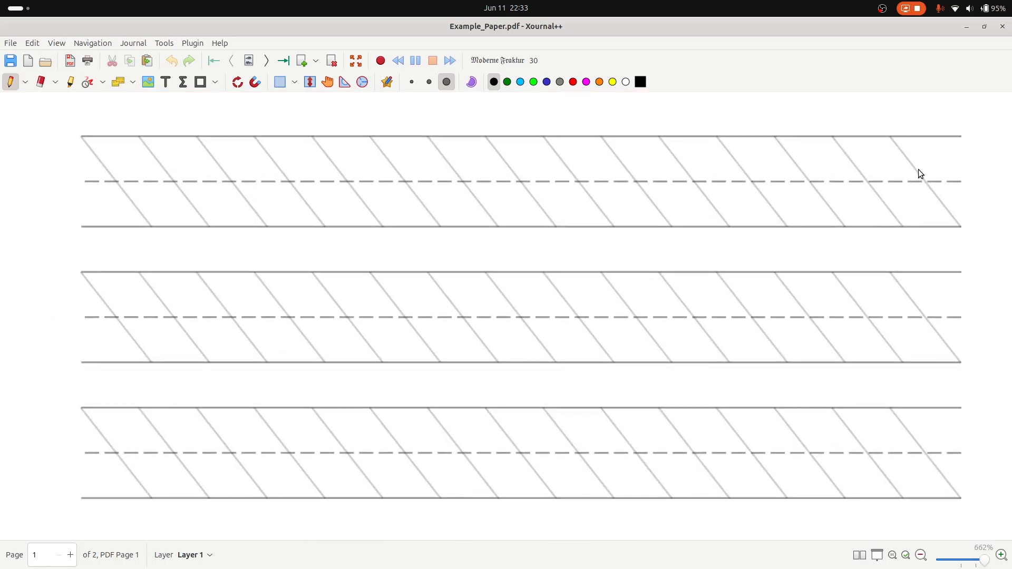
Handwrite "hello world!" in mirror writing from right to left on the first guide line of the second column.
mouse_move(910, 221)
left_mouse_down()
mouse_move(840, 140)
mouse_move(893, 228)
left_mouse_up()
mouse_move(860, 184)
left_mouse_down()
mouse_move(837, 184)
mouse_move(854, 229)
mouse_move(807, 199)
mouse_move(805, 181)
mouse_move(818, 210)
mouse_move(787, 226)
mouse_move(720, 166)
mouse_move(711, 140)
mouse_move(742, 182)
mouse_move(751, 216)
mouse_move(720, 217)
mouse_move(646, 136)
mouse_move(674, 169)
mouse_move(683, 206)
mouse_move(662, 215)
mouse_move(611, 183)
mouse_move(630, 189)
mouse_move(645, 222)
mouse_move(605, 195)
mouse_move(627, 194)
left_mouse_up()
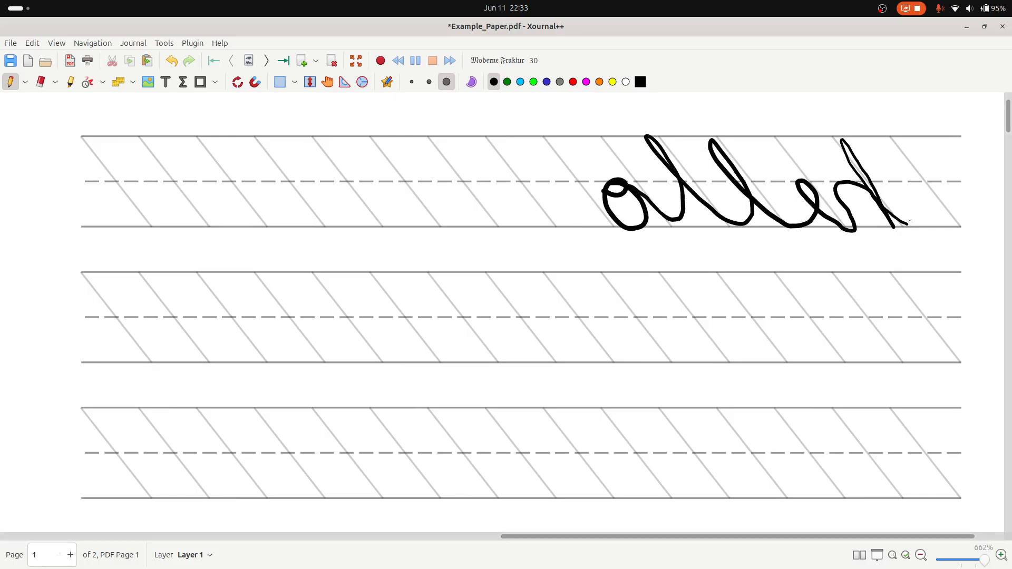
mouse_move(517, 183)
left_mouse_down()
mouse_move(543, 213)
mouse_move(517, 219)
mouse_move(499, 184)
mouse_move(511, 220)
mouse_move(464, 176)
mouse_move(456, 195)
mouse_move(432, 181)
mouse_move(463, 213)
left_mouse_up()
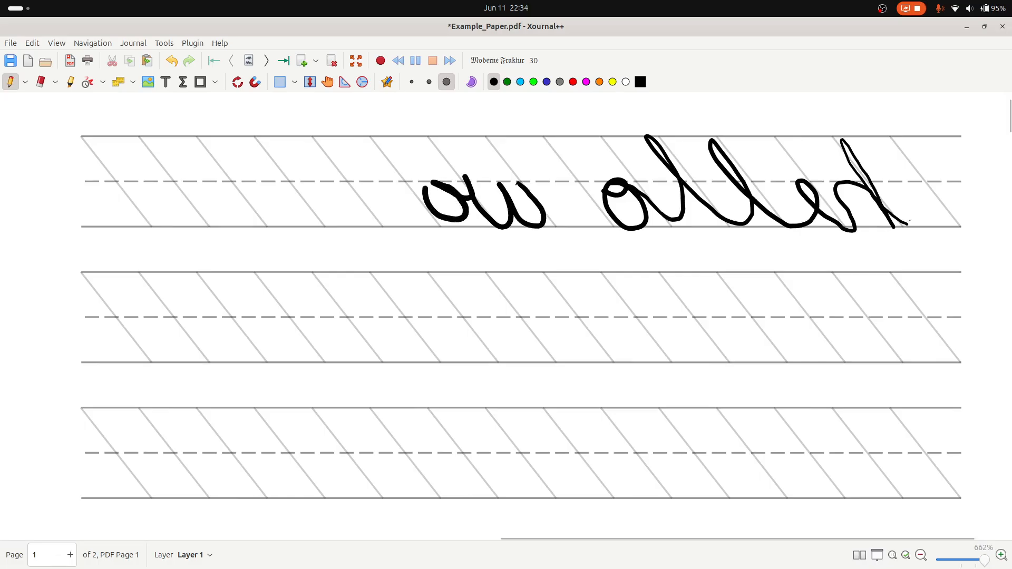
mouse_move(401, 177)
left_mouse_down()
mouse_move(375, 186)
mouse_move(385, 199)
mouse_move(376, 216)
mouse_move(317, 141)
mouse_move(345, 175)
mouse_move(360, 218)
mouse_move(296, 185)
mouse_move(330, 227)
mouse_move(257, 153)
mouse_move(292, 231)
left_mouse_up()
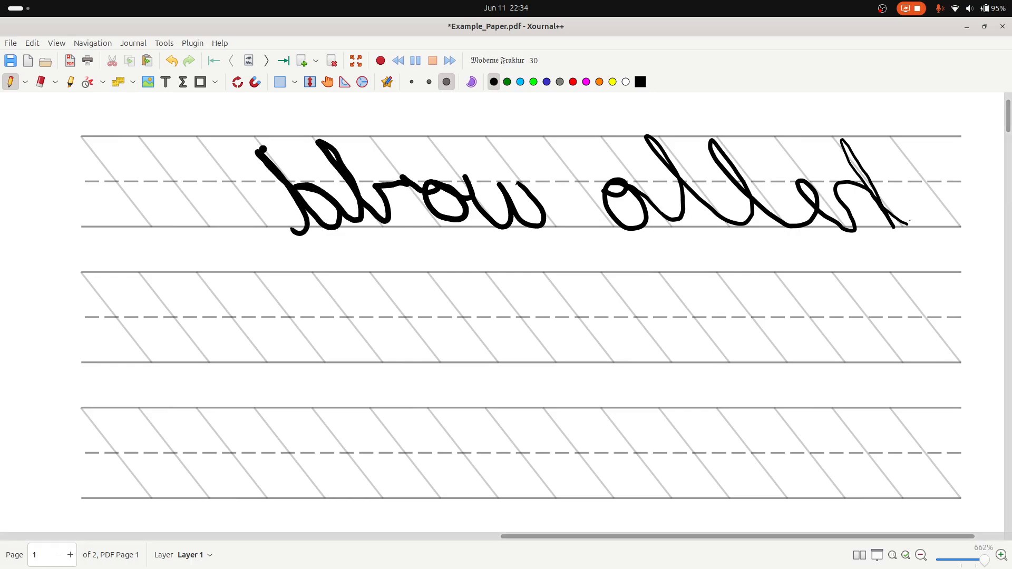
left_click_drag(206, 133, 248, 194)
left_click_drag(254, 216, 258, 220)
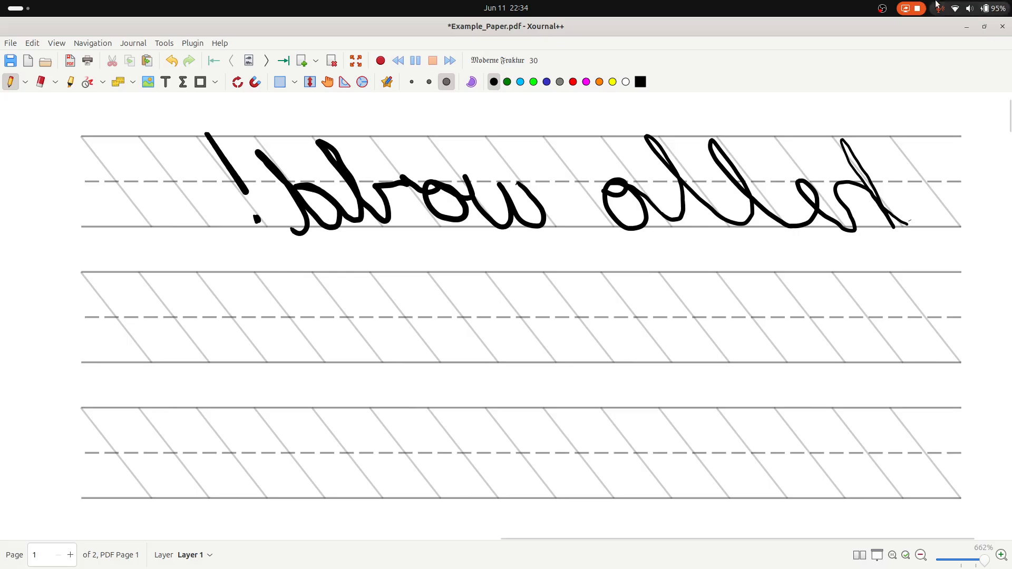
scroll(546, 295, "down", 2)
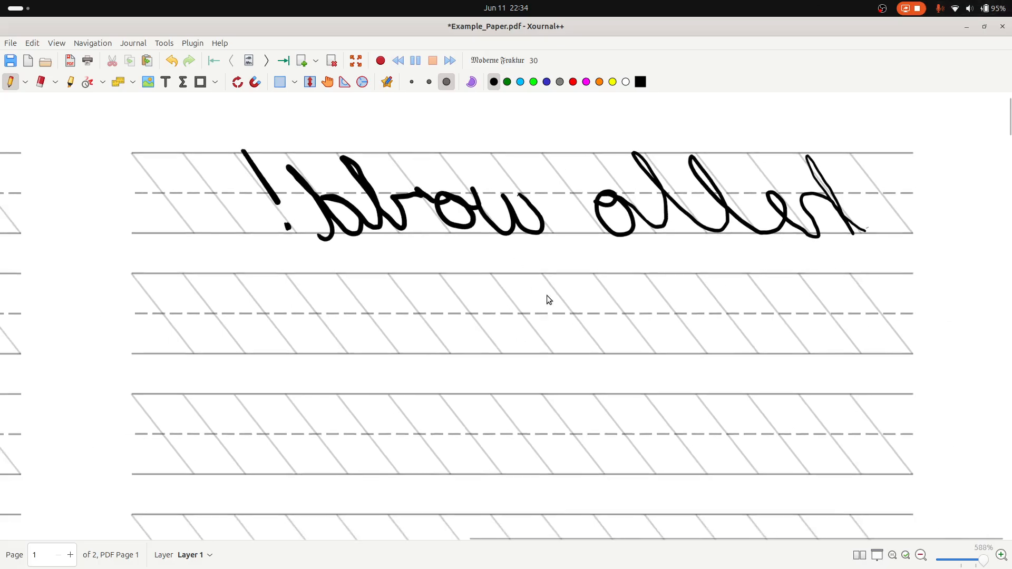
scroll(664, 315, "down", 2)
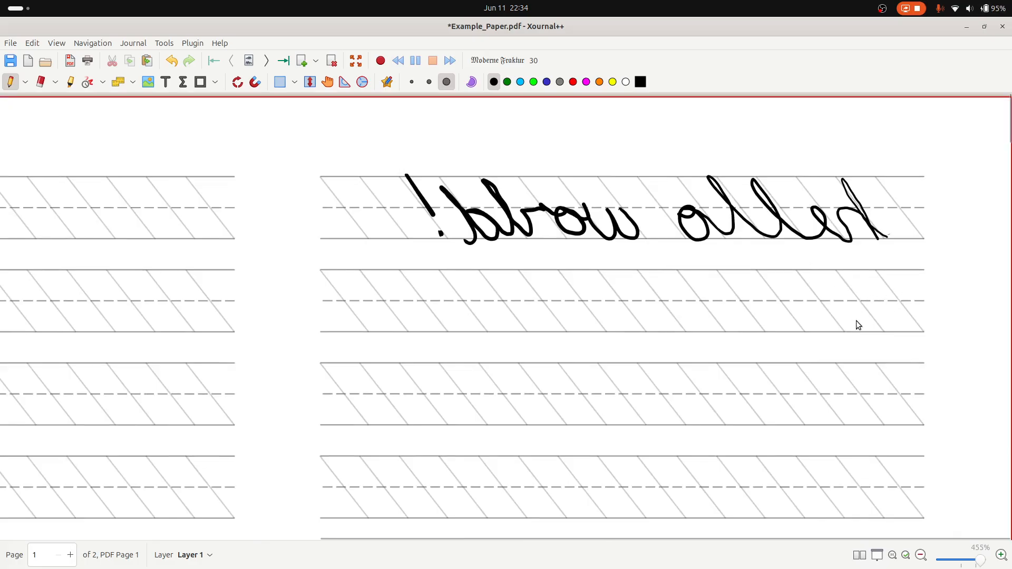
Examine the mirror-written "hello world!" line and the slanted guide lines across both columns of the practice page.
scroll(451, 328, "left", 8)
scroll(450, 329, "right", 5)
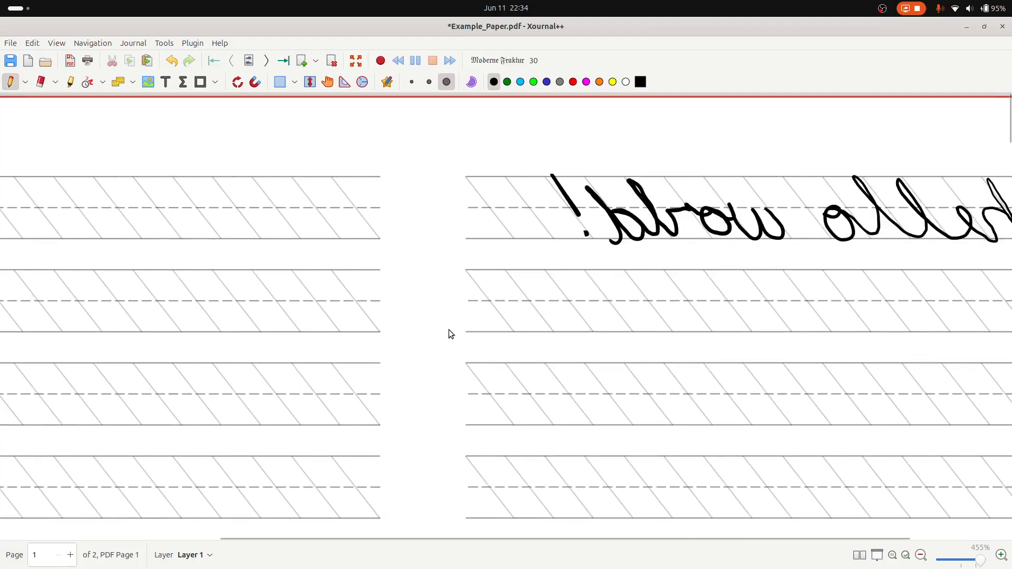
scroll(449, 331, "right", 3)
scroll(447, 329, "down", 5)
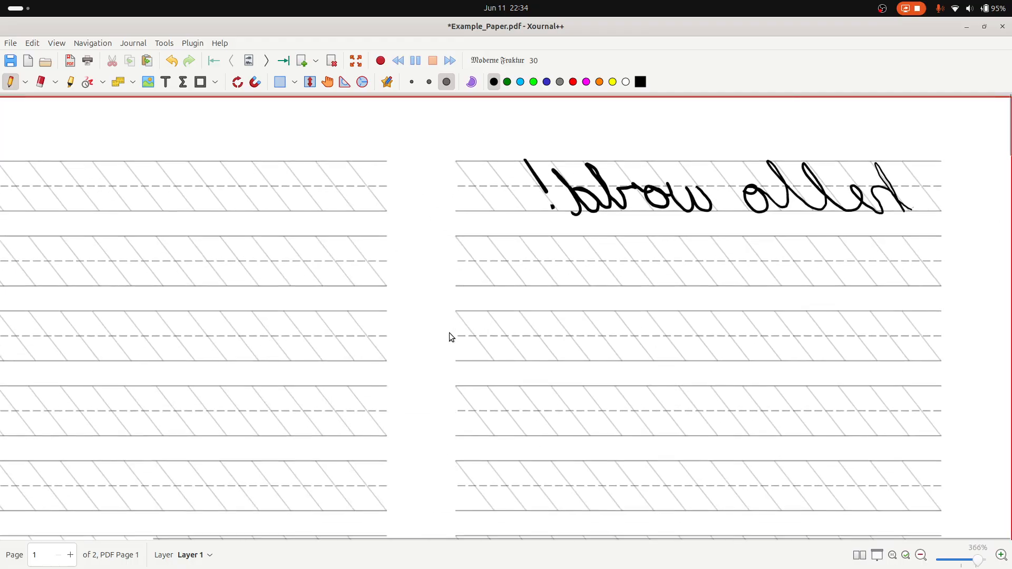
scroll(457, 338, "down", 9)
scroll(460, 343, "up", 5)
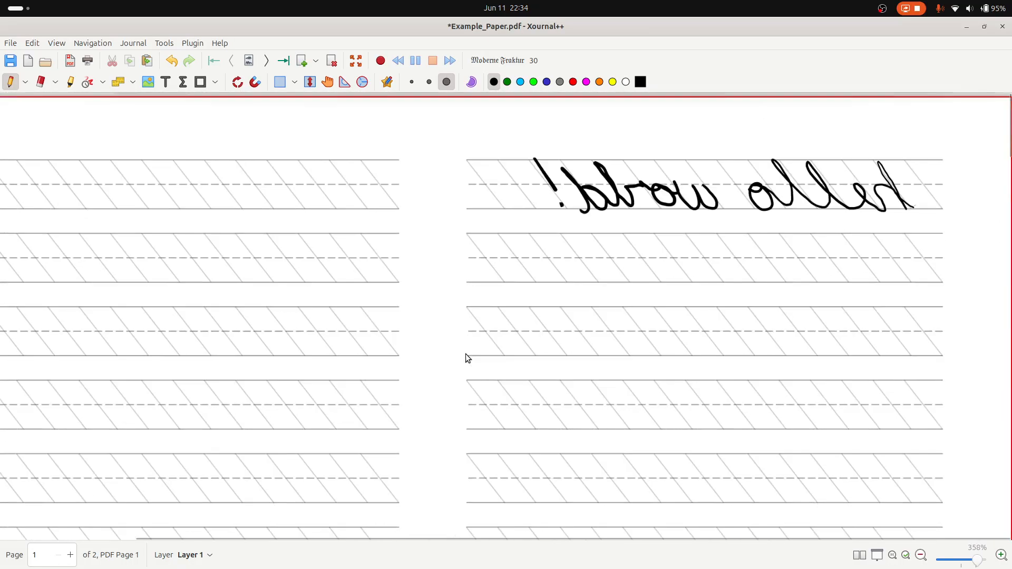
scroll(469, 346, "left", 3)
scroll(469, 345, "right", 1)
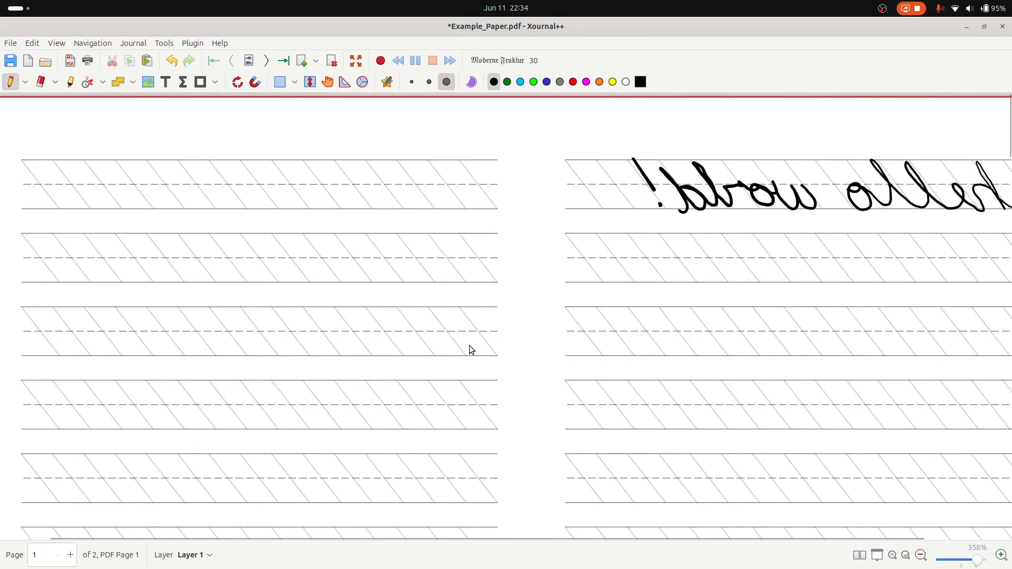
scroll(469, 346, "left", 1)
scroll(468, 346, "right", 3)
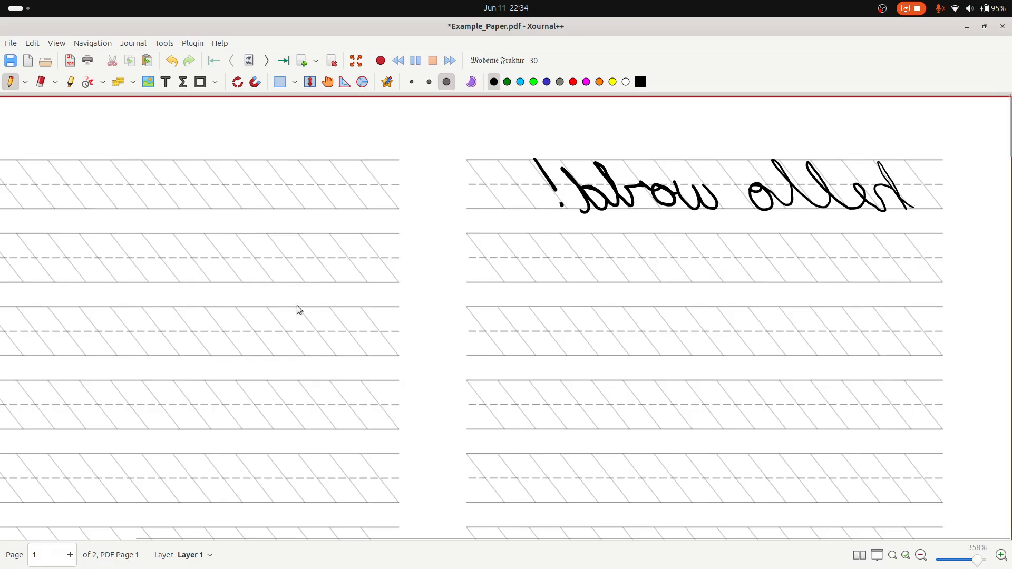
scroll(708, 282, "down", 5)
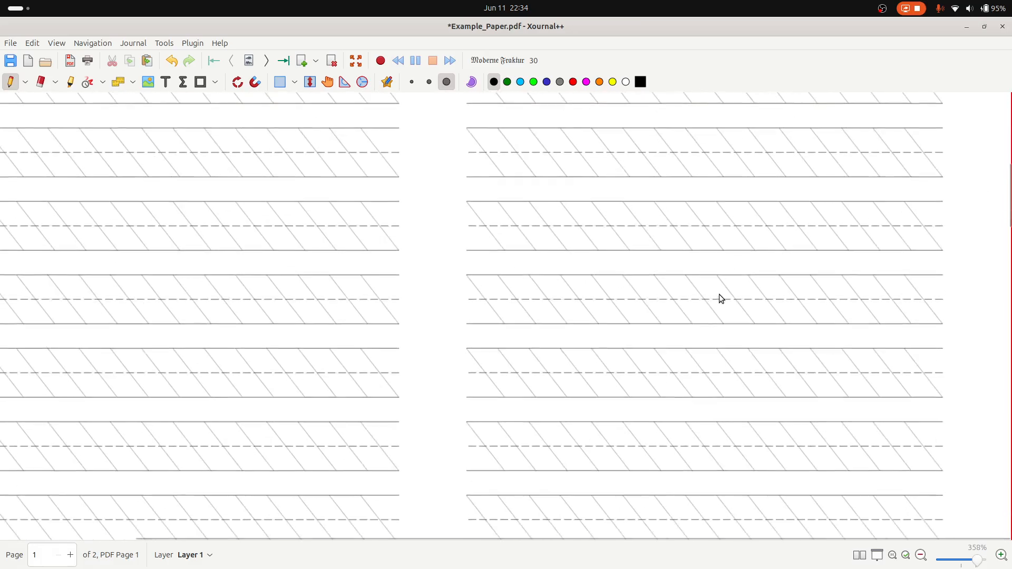
scroll(726, 296, "up", 5)
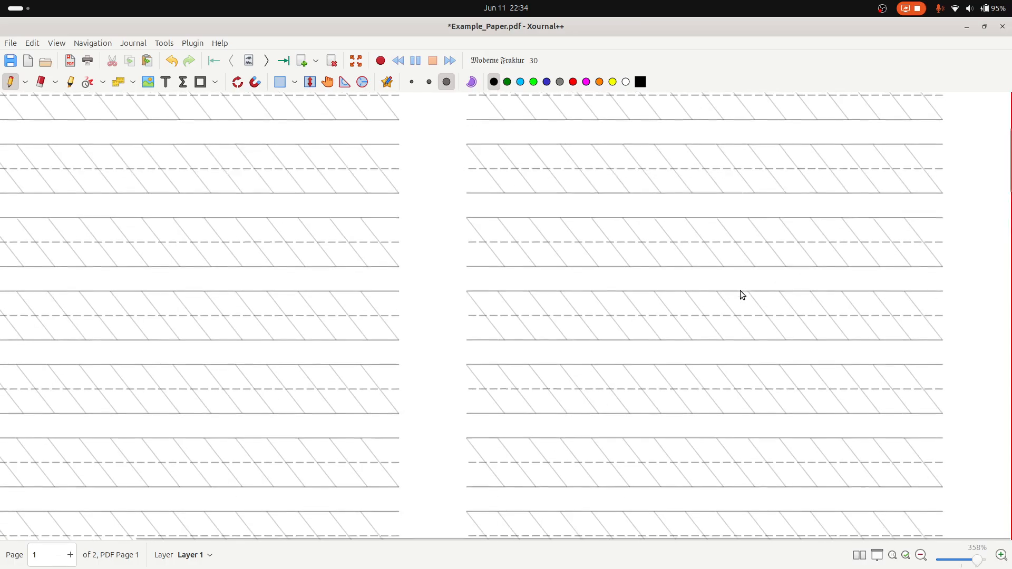